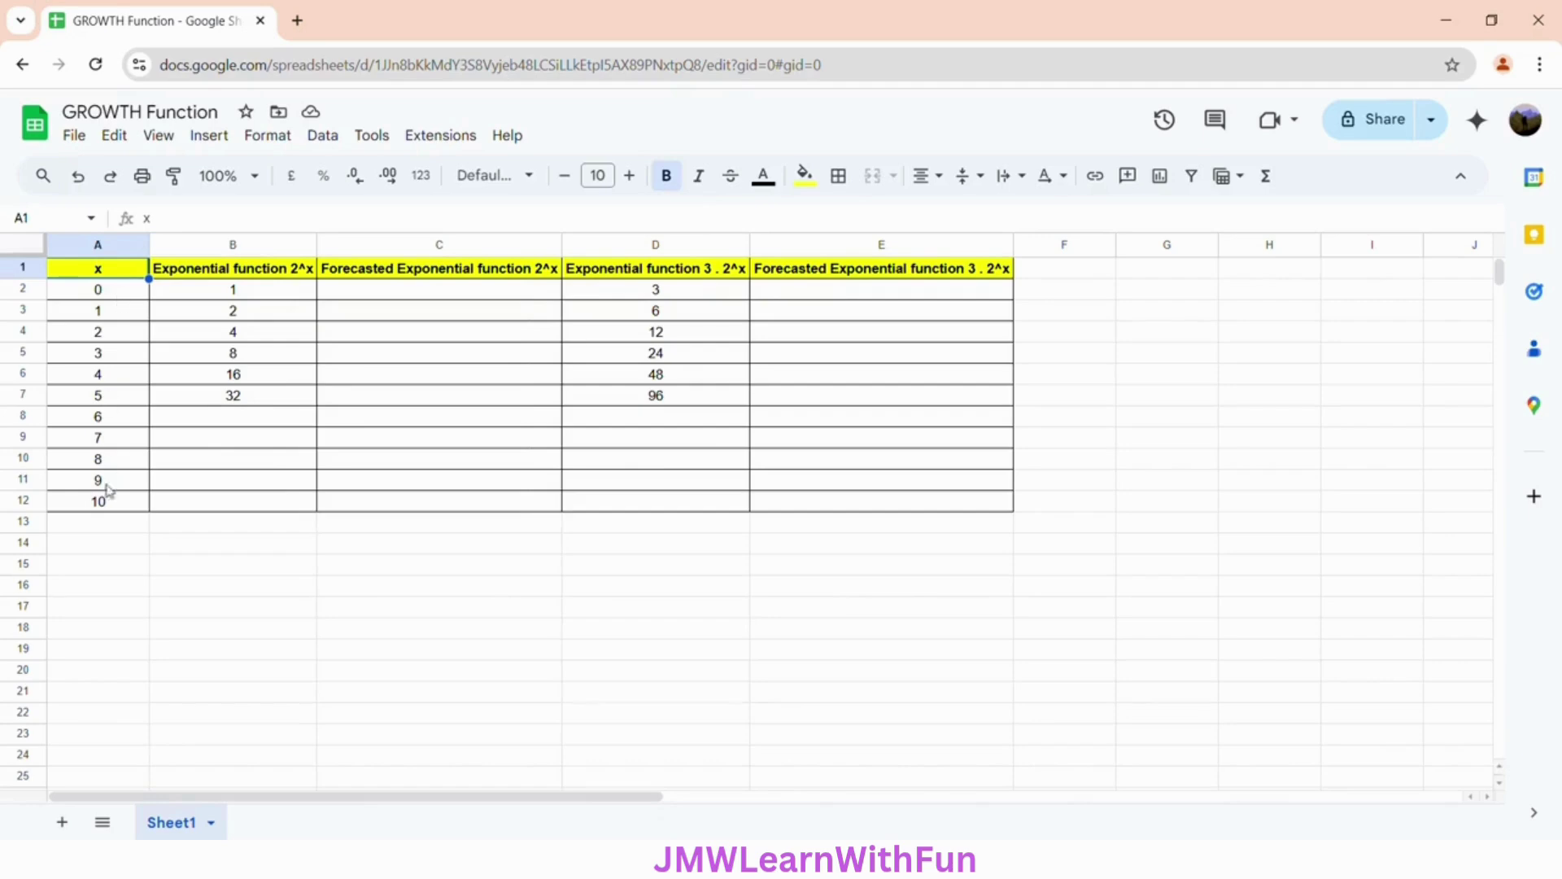
Examine the x, exponential and forecast column headers and the formulas in A2, B2 and D2.
left_click(116, 295)
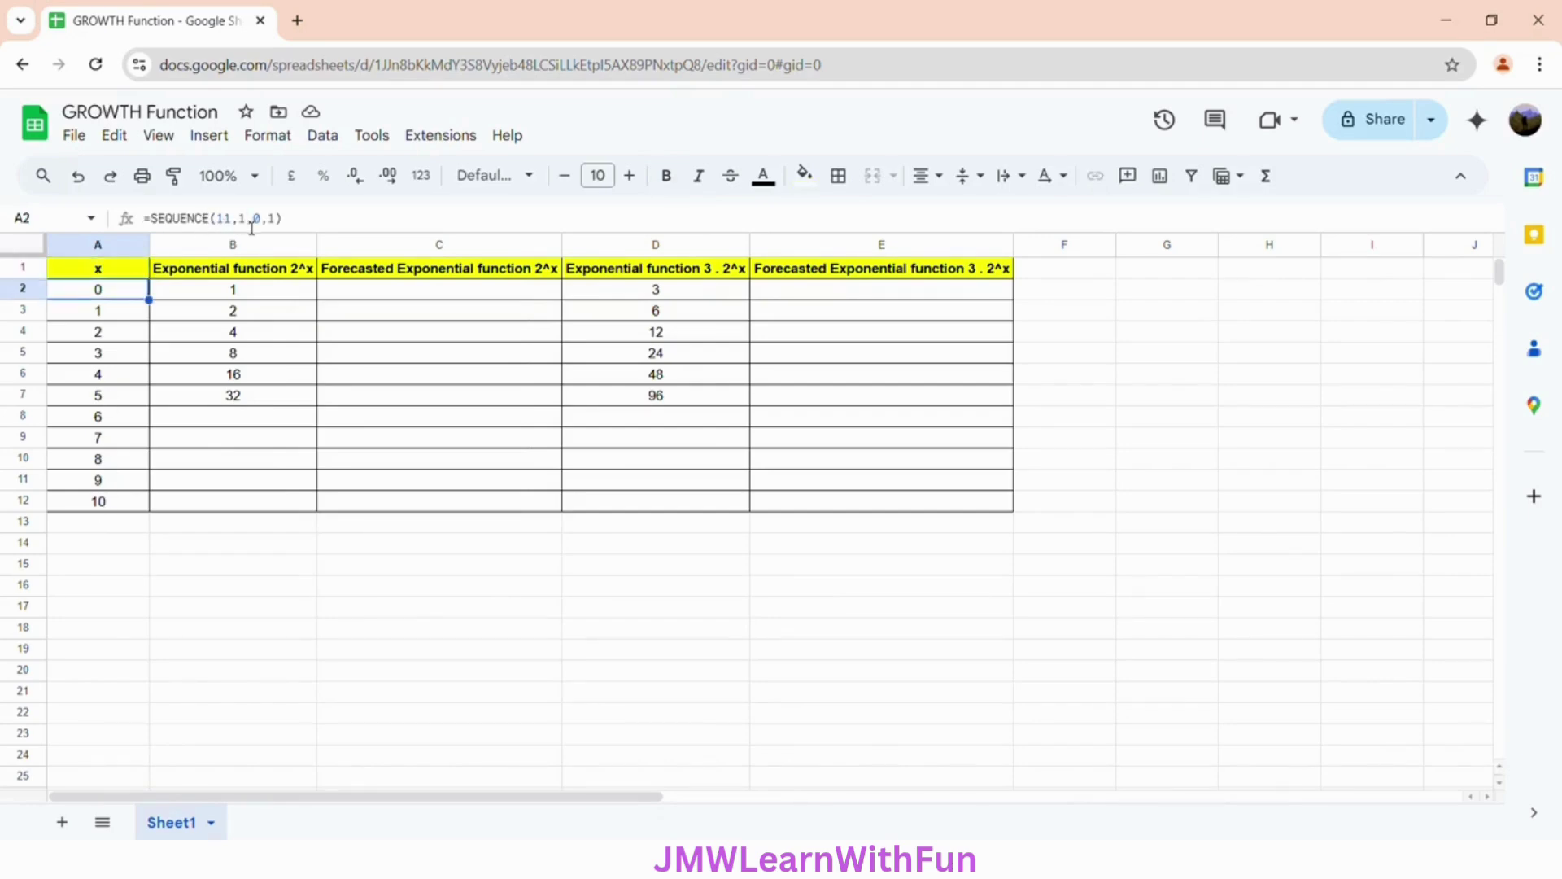
left_click(190, 278)
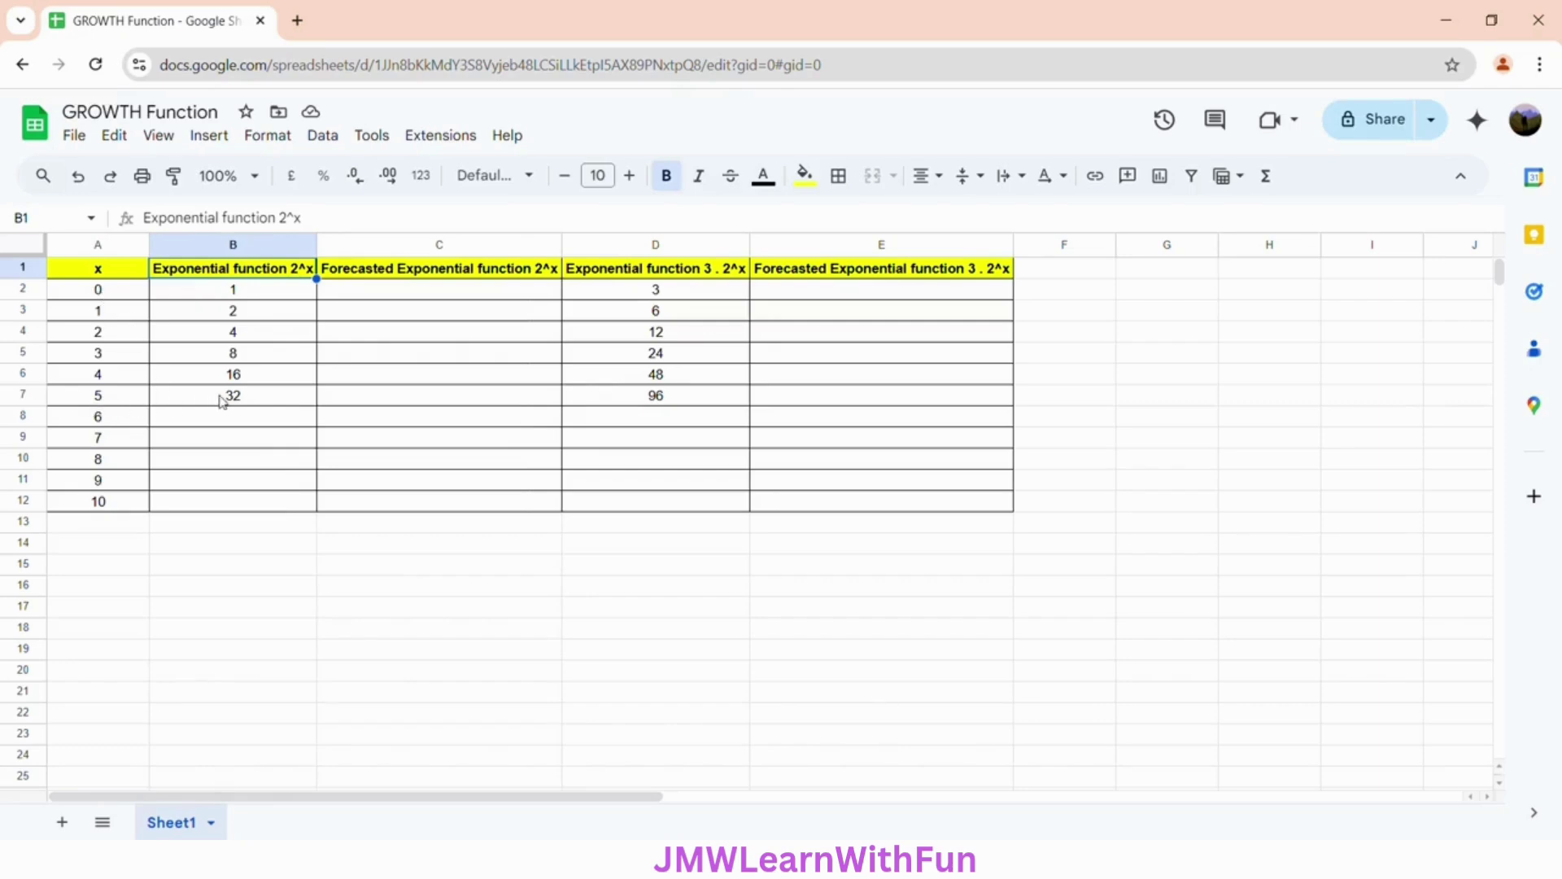
left_click(210, 294)
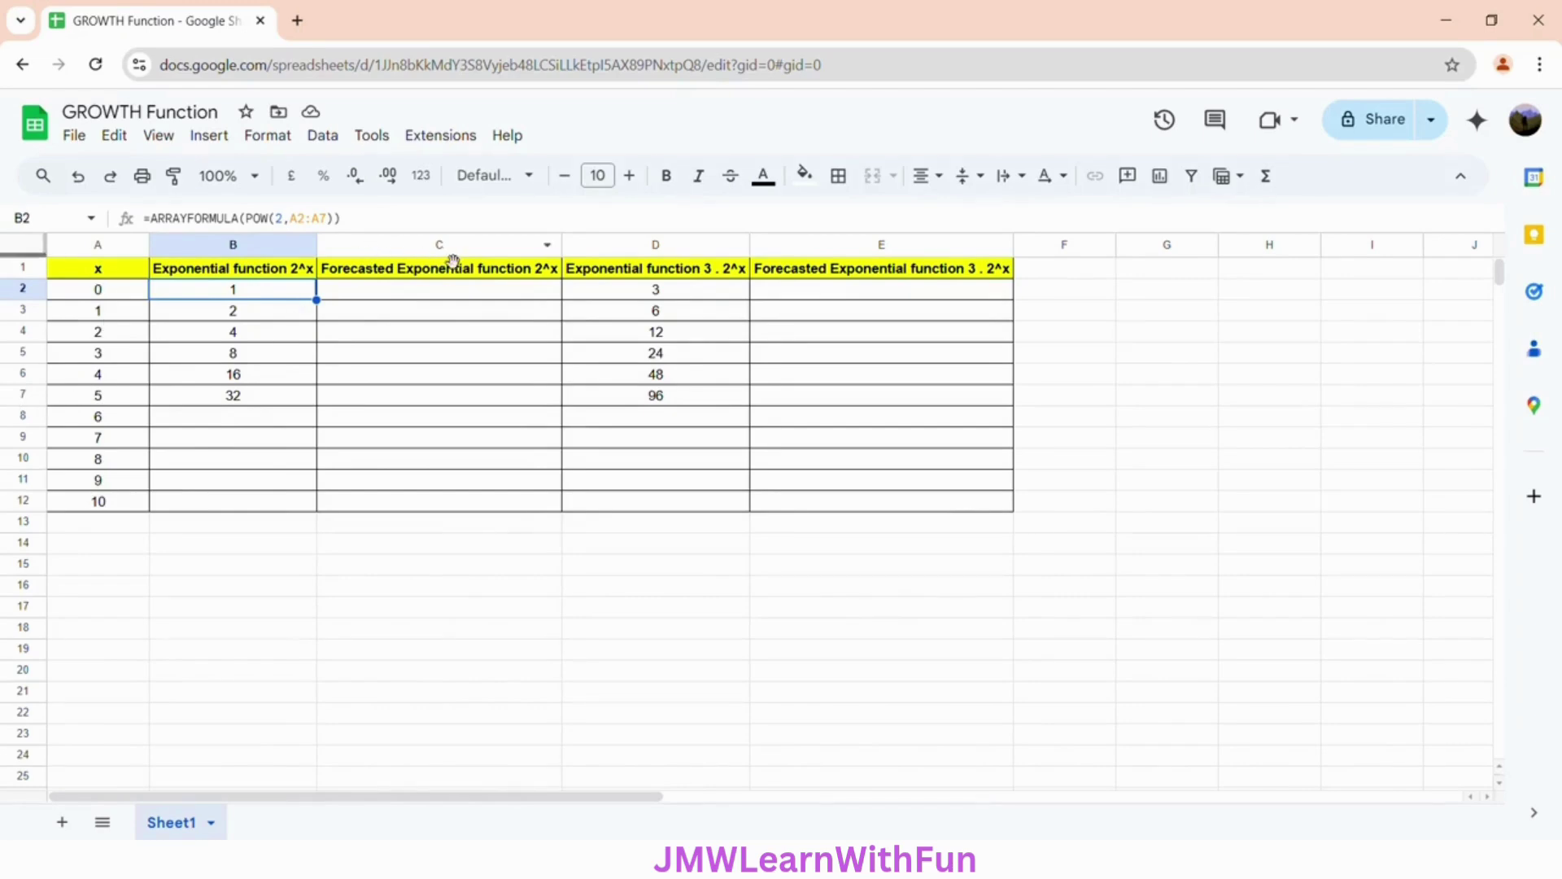
left_click(359, 275)
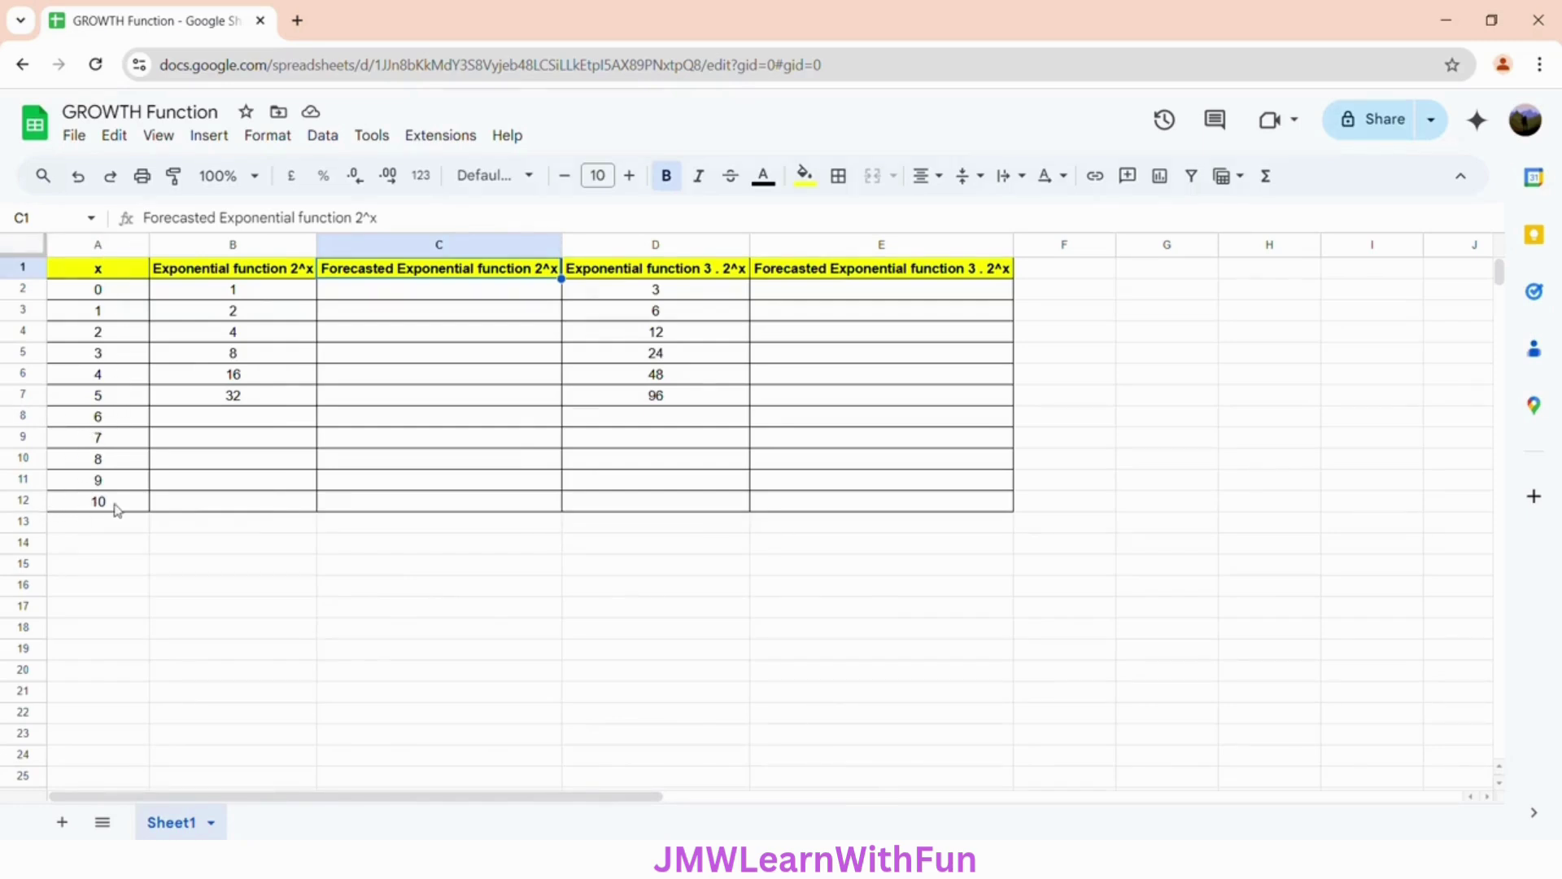
left_click(367, 424)
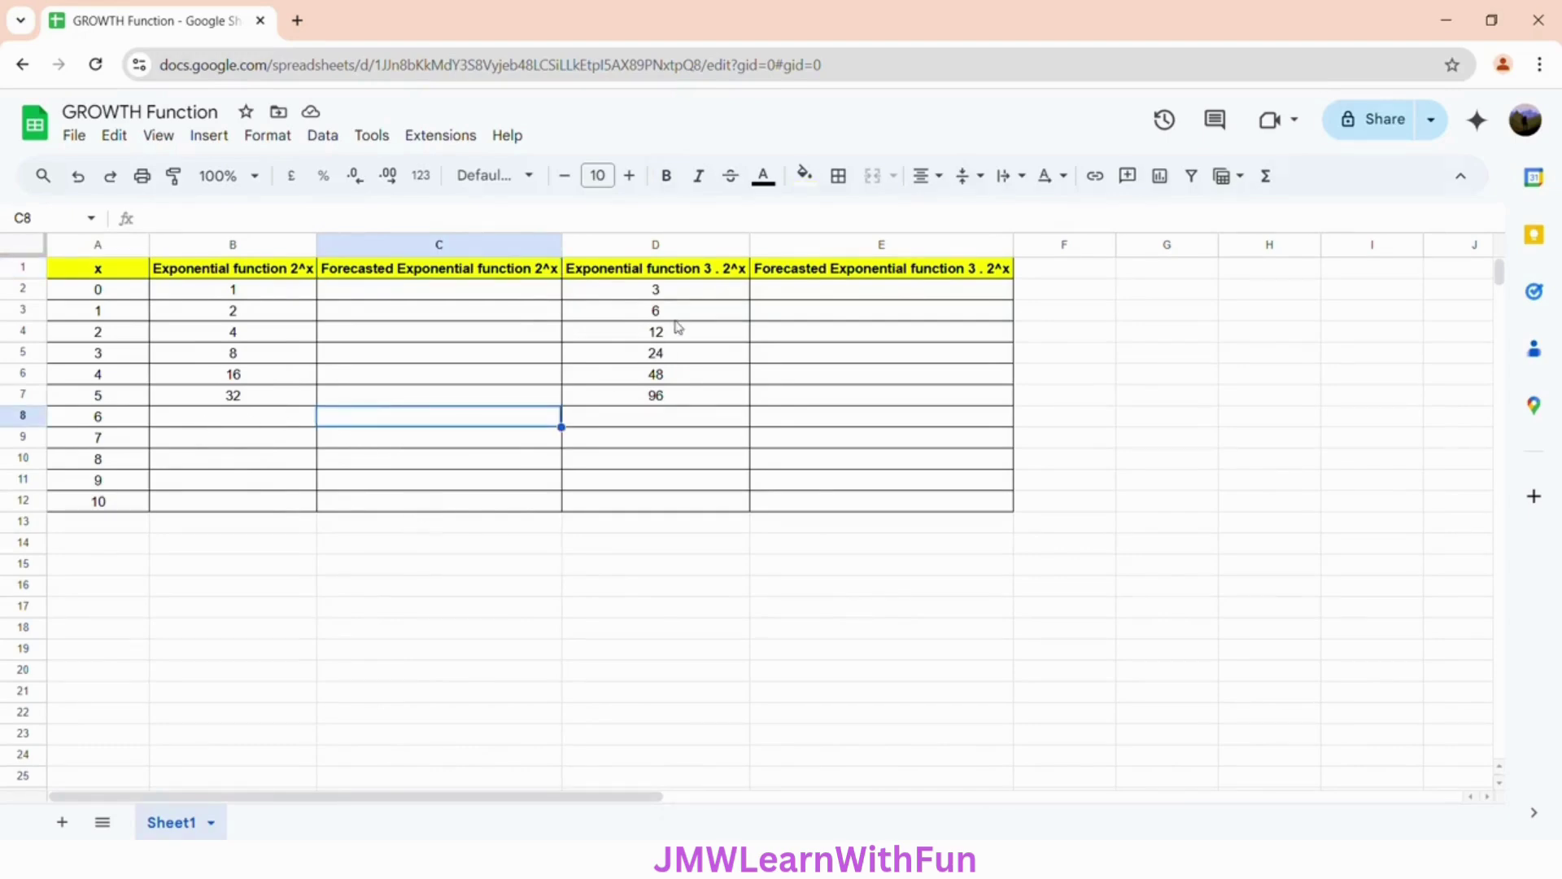
left_click(672, 275)
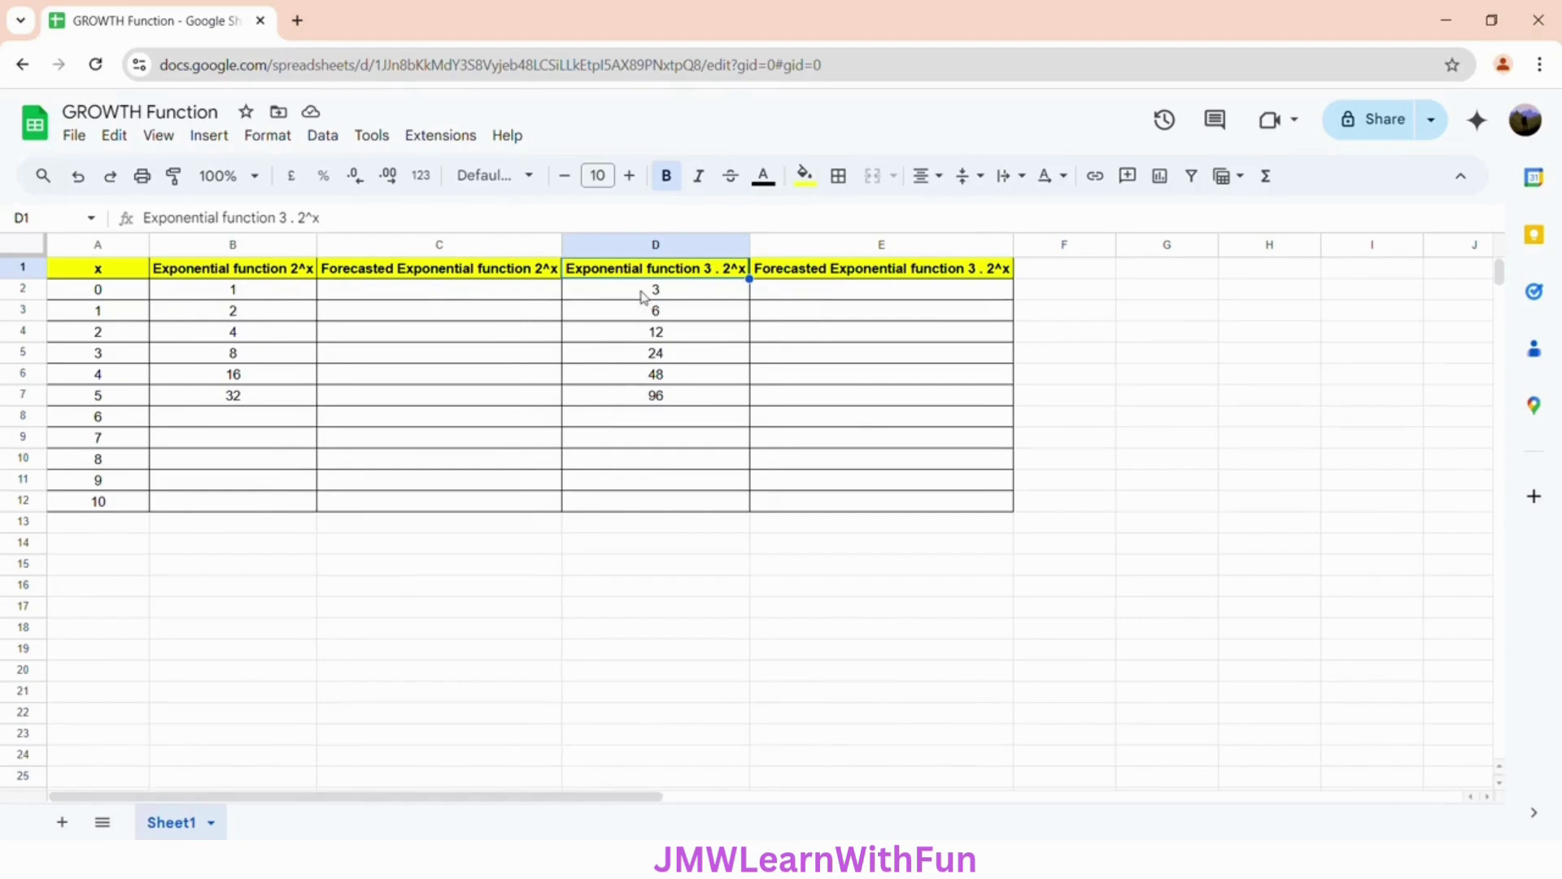
left_click(651, 295)
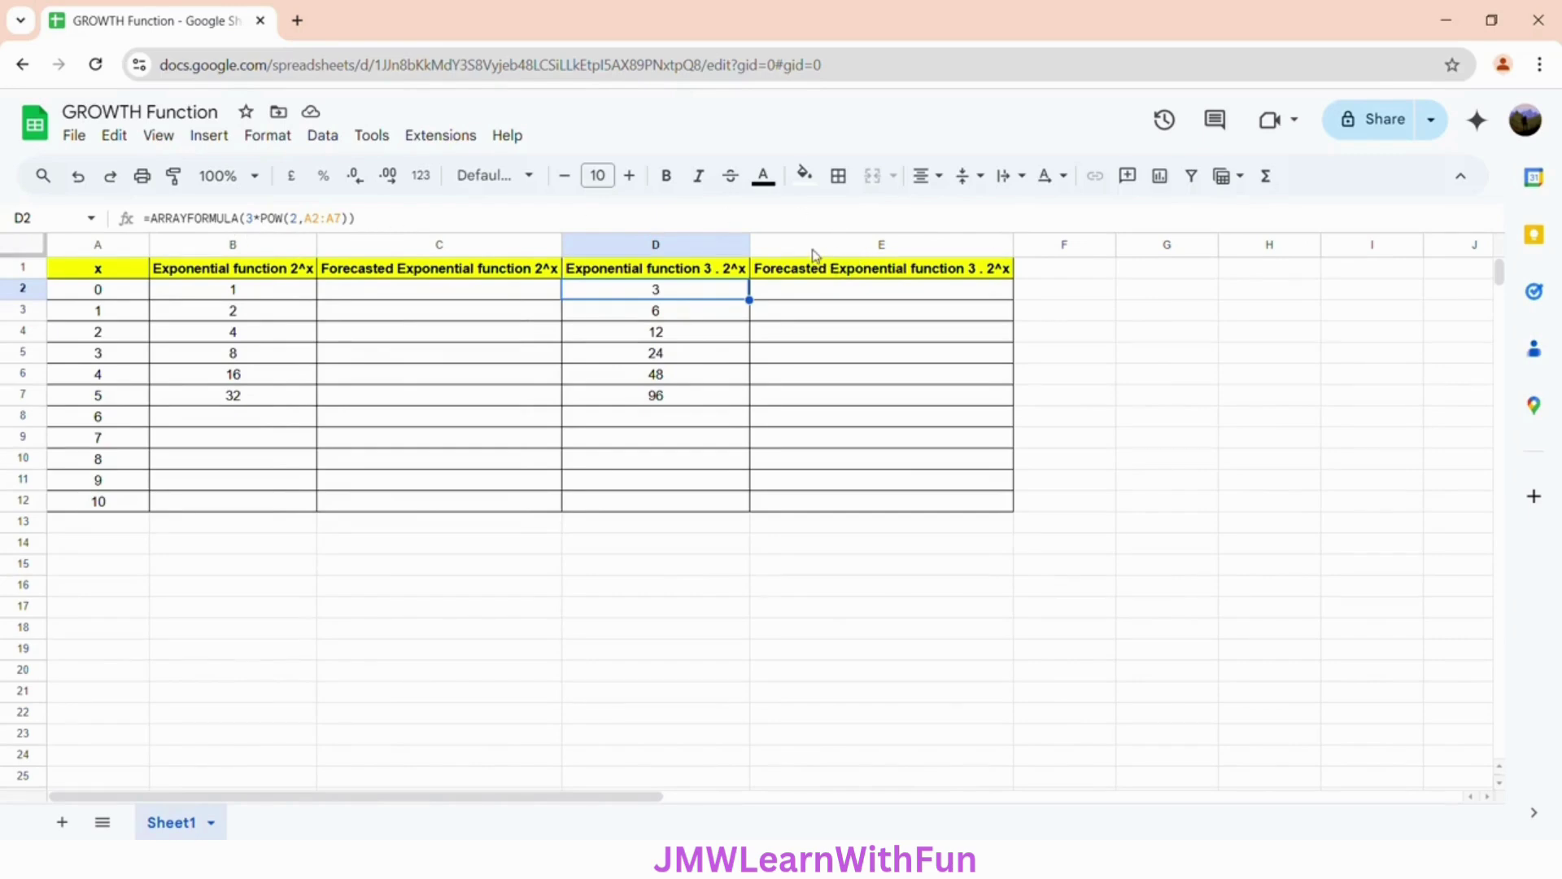
left_click(883, 274)
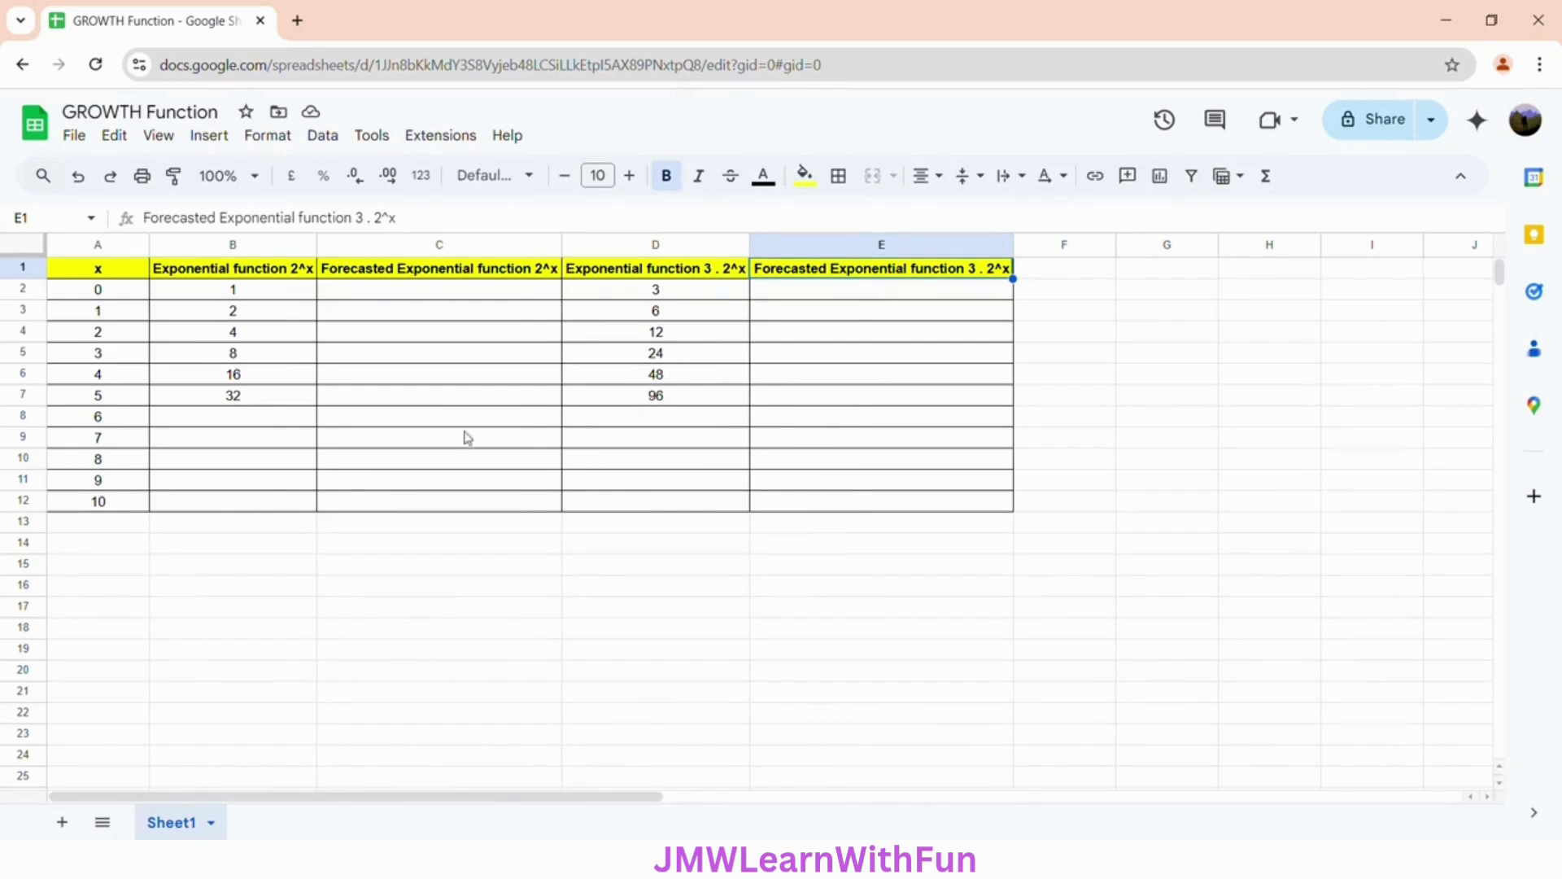
Start a GROWTH formula in C8 with the row-locked range B$2:B$7 as the known y data.
left_click(390, 424)
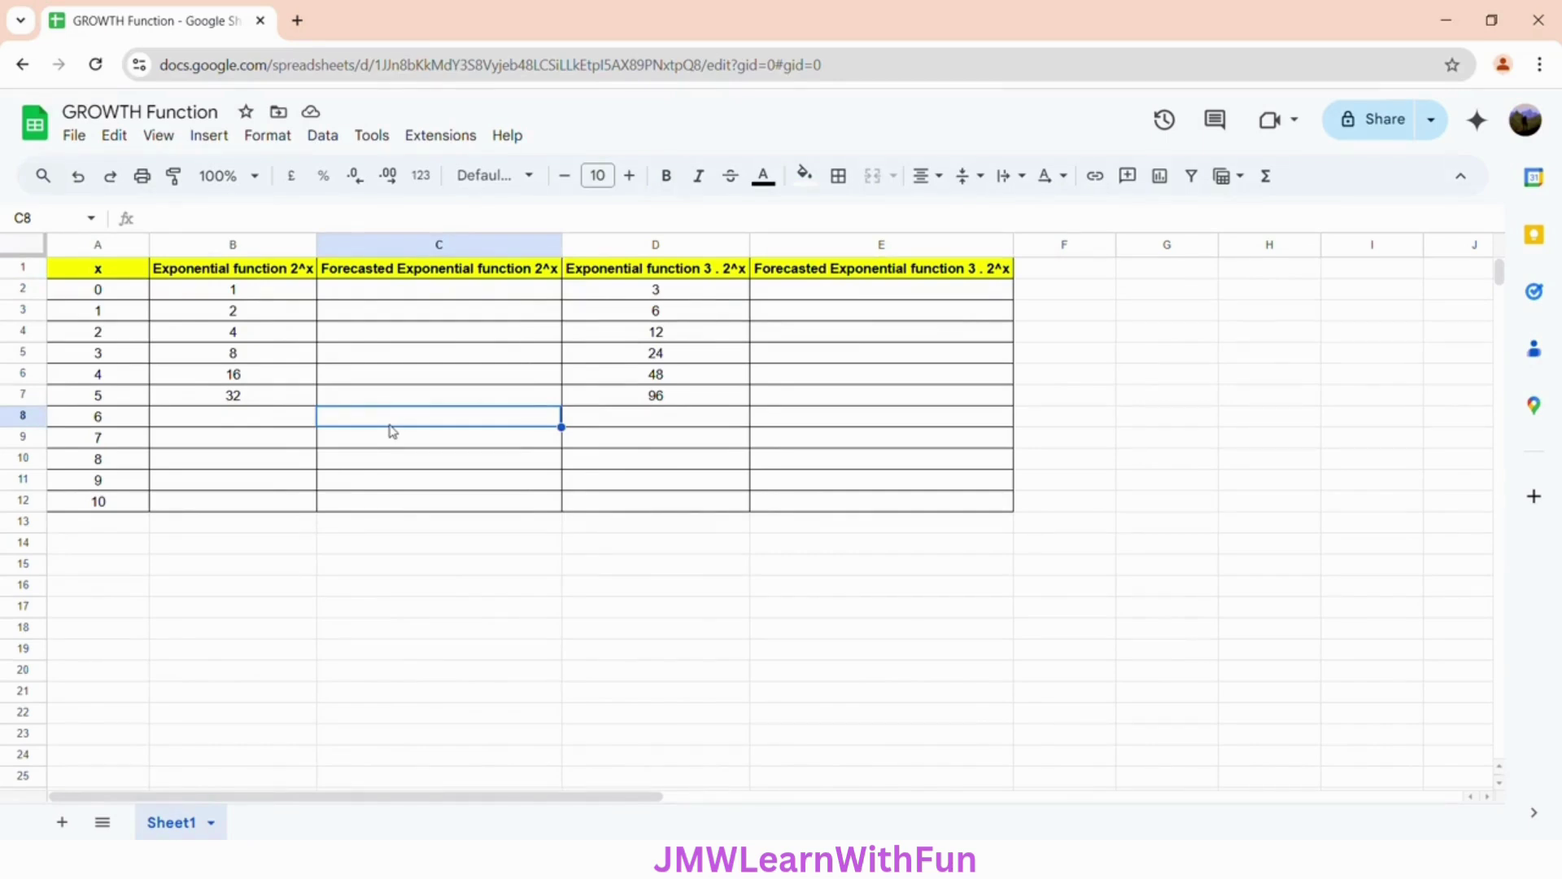
type("=GRO")
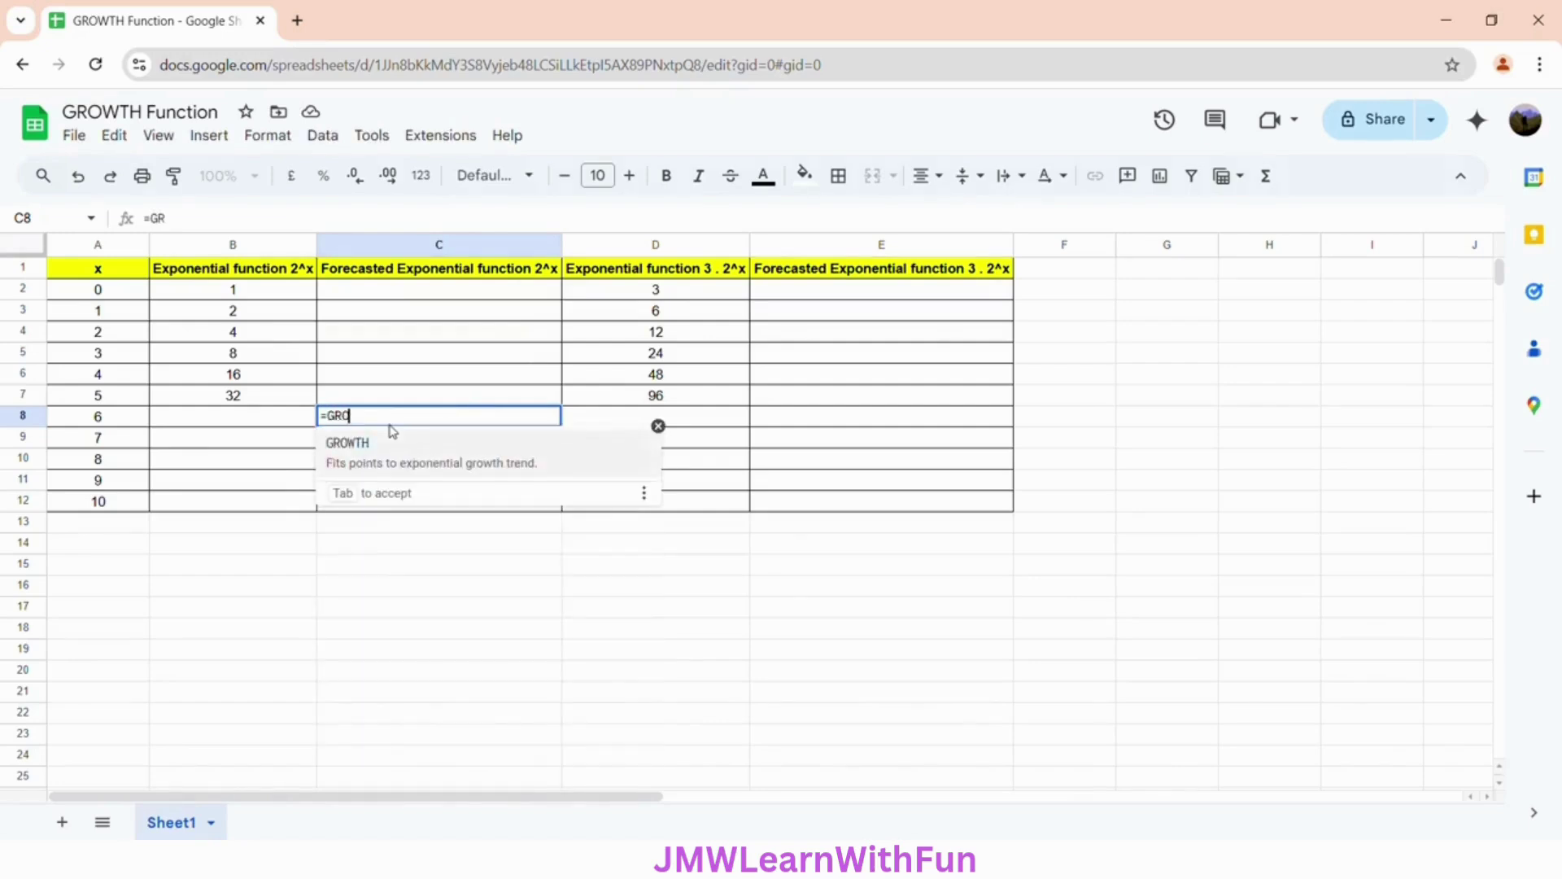
type("WTH(")
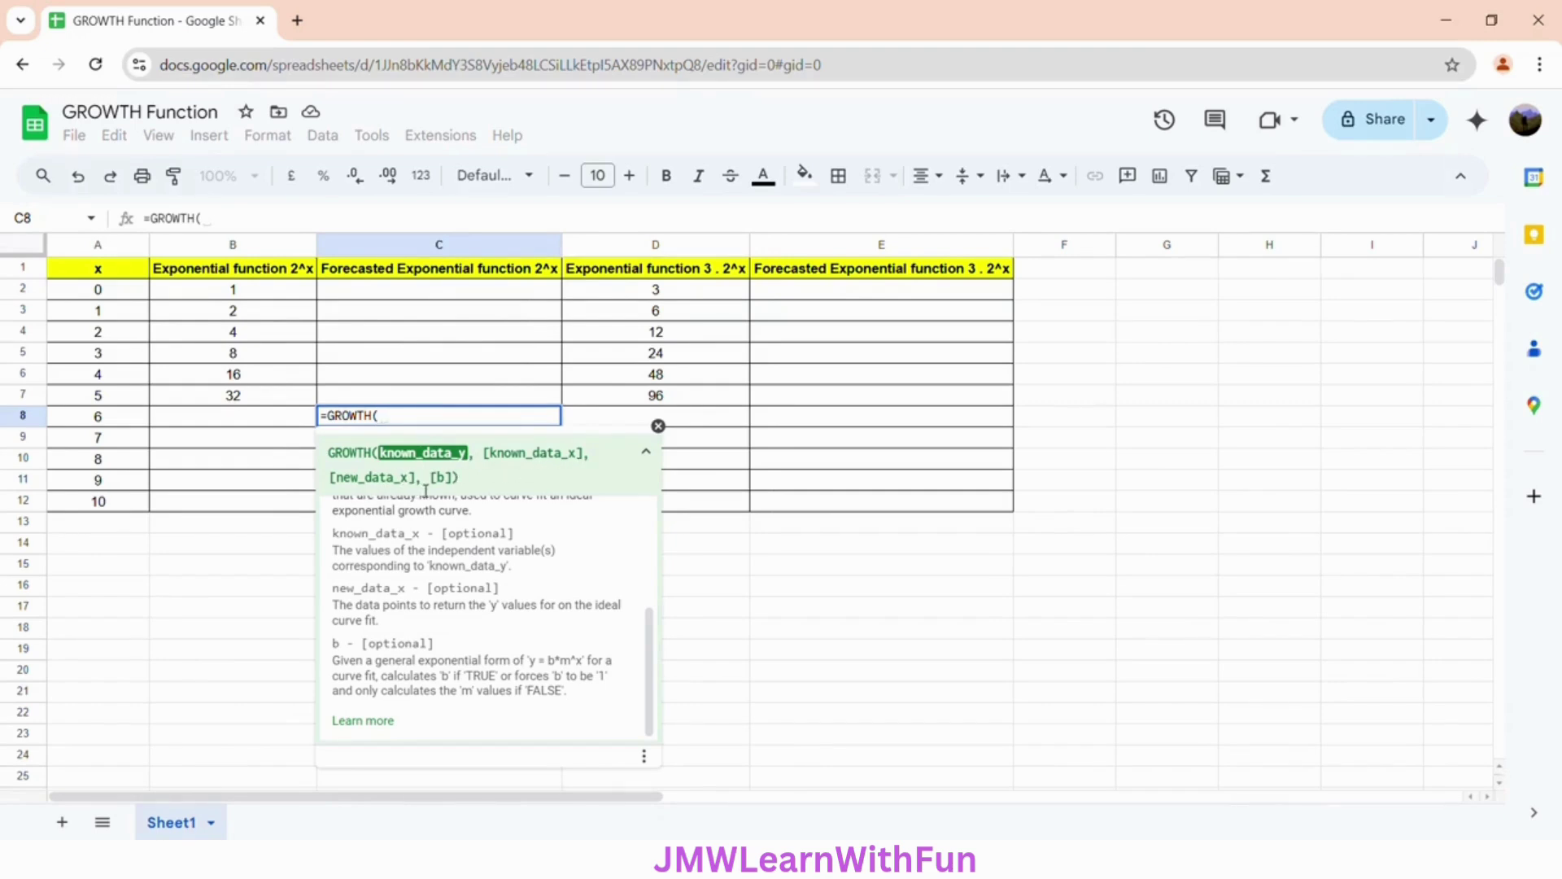
scroll(488, 543, "up", 3)
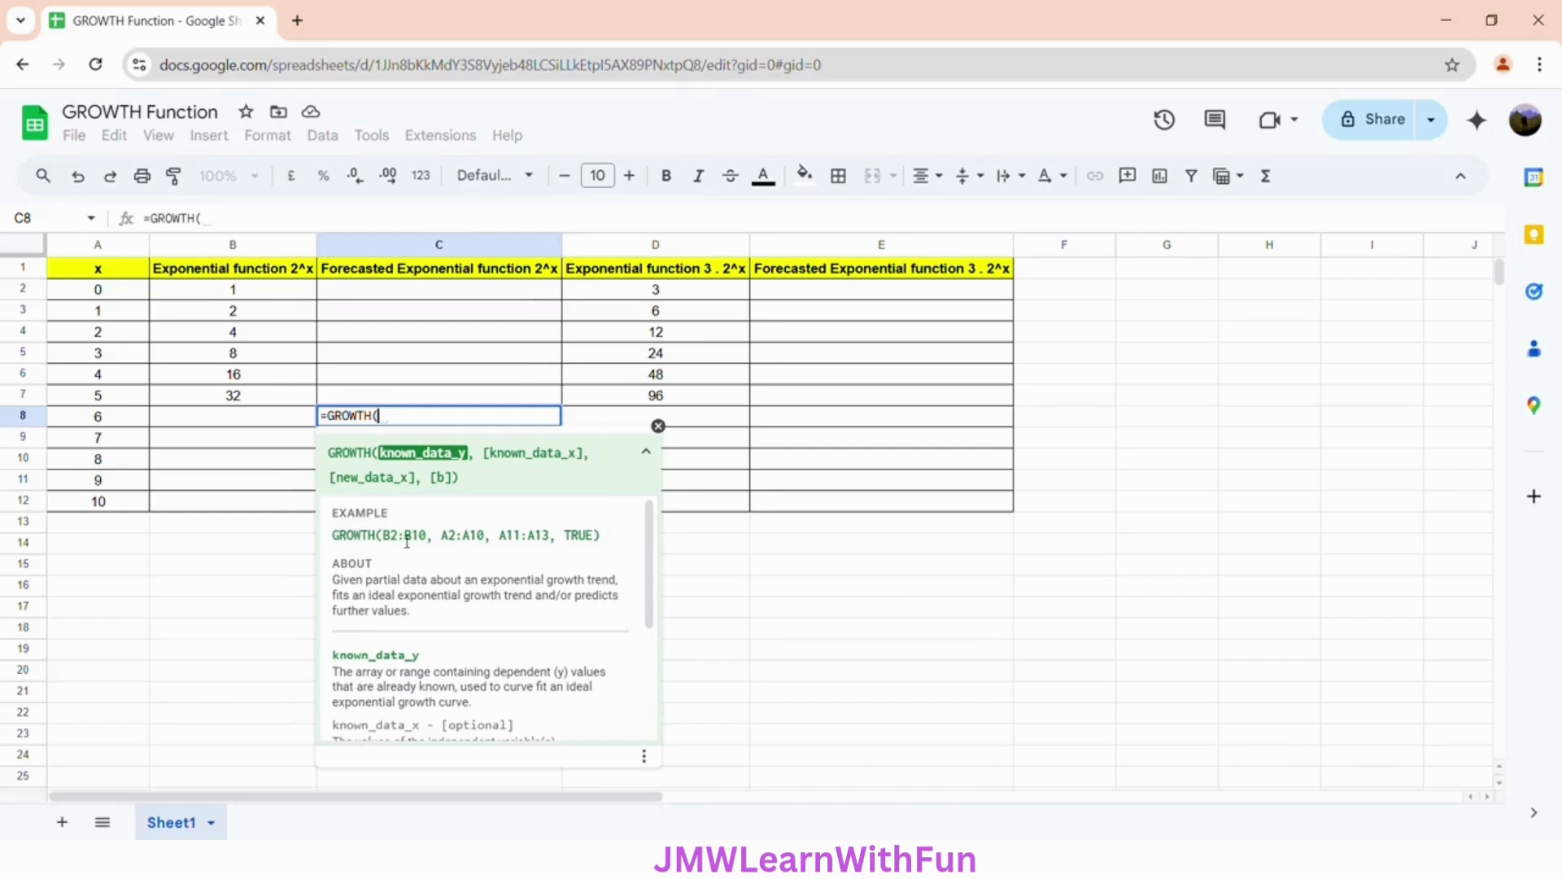
scroll(390, 543, "down", 5)
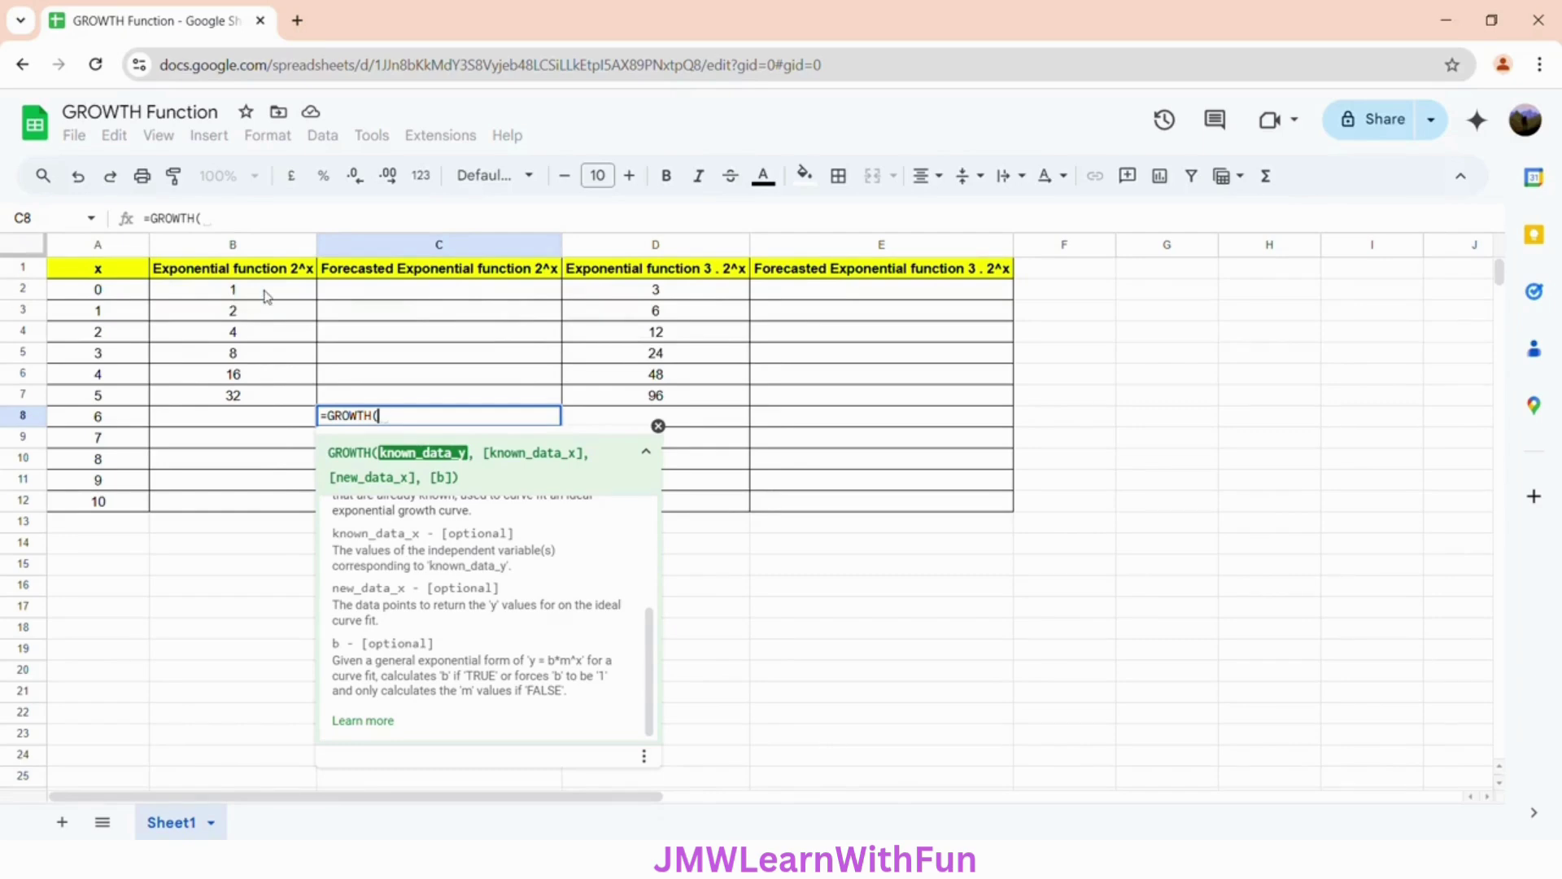
left_click_drag(267, 296, 253, 406)
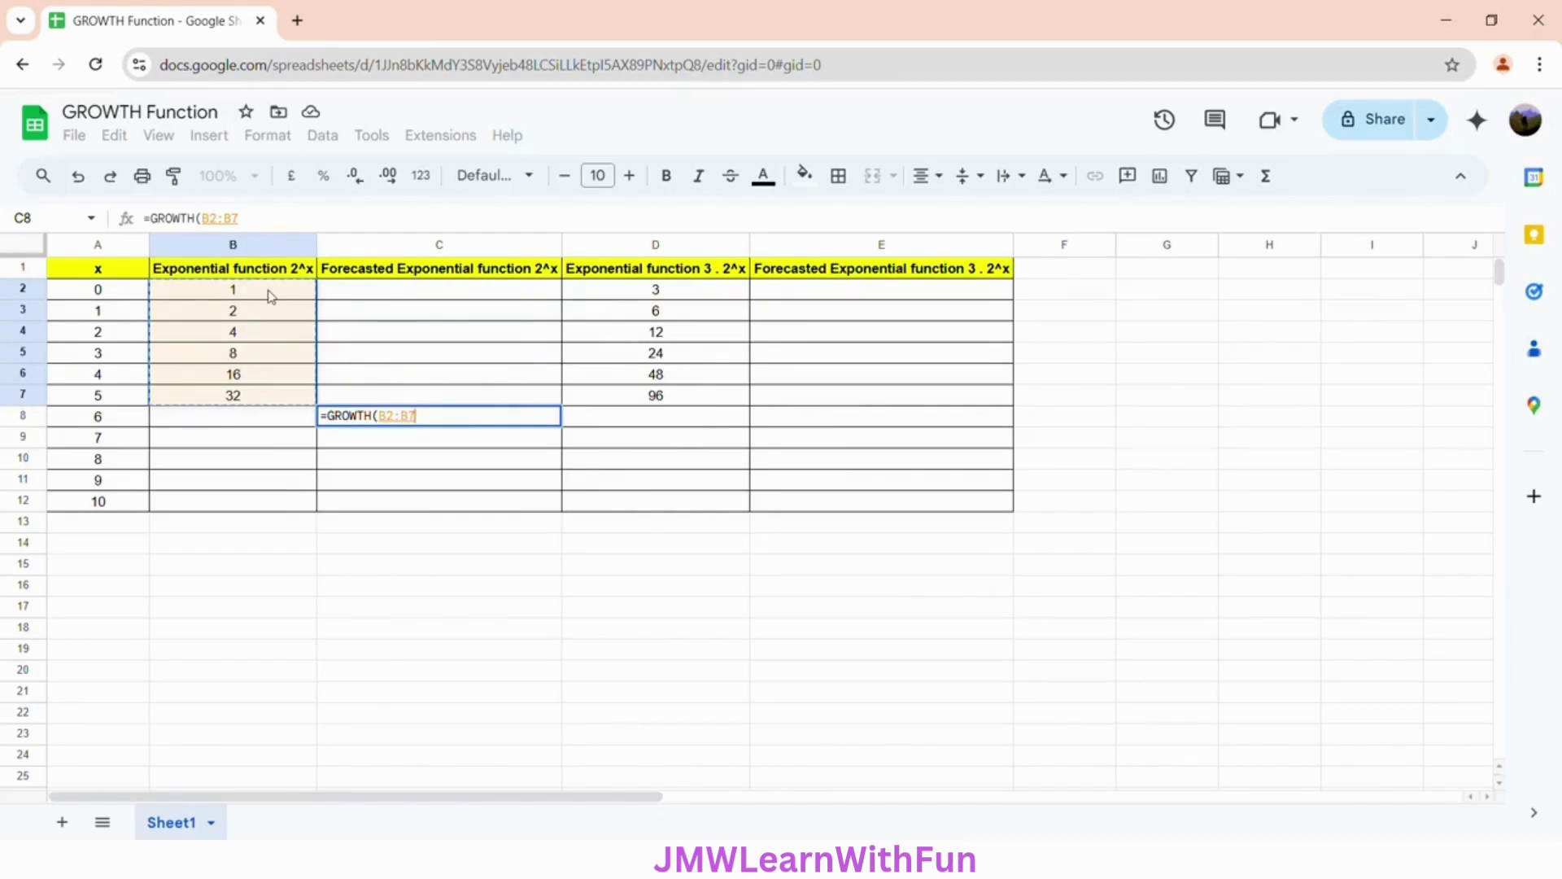
left_click(393, 425)
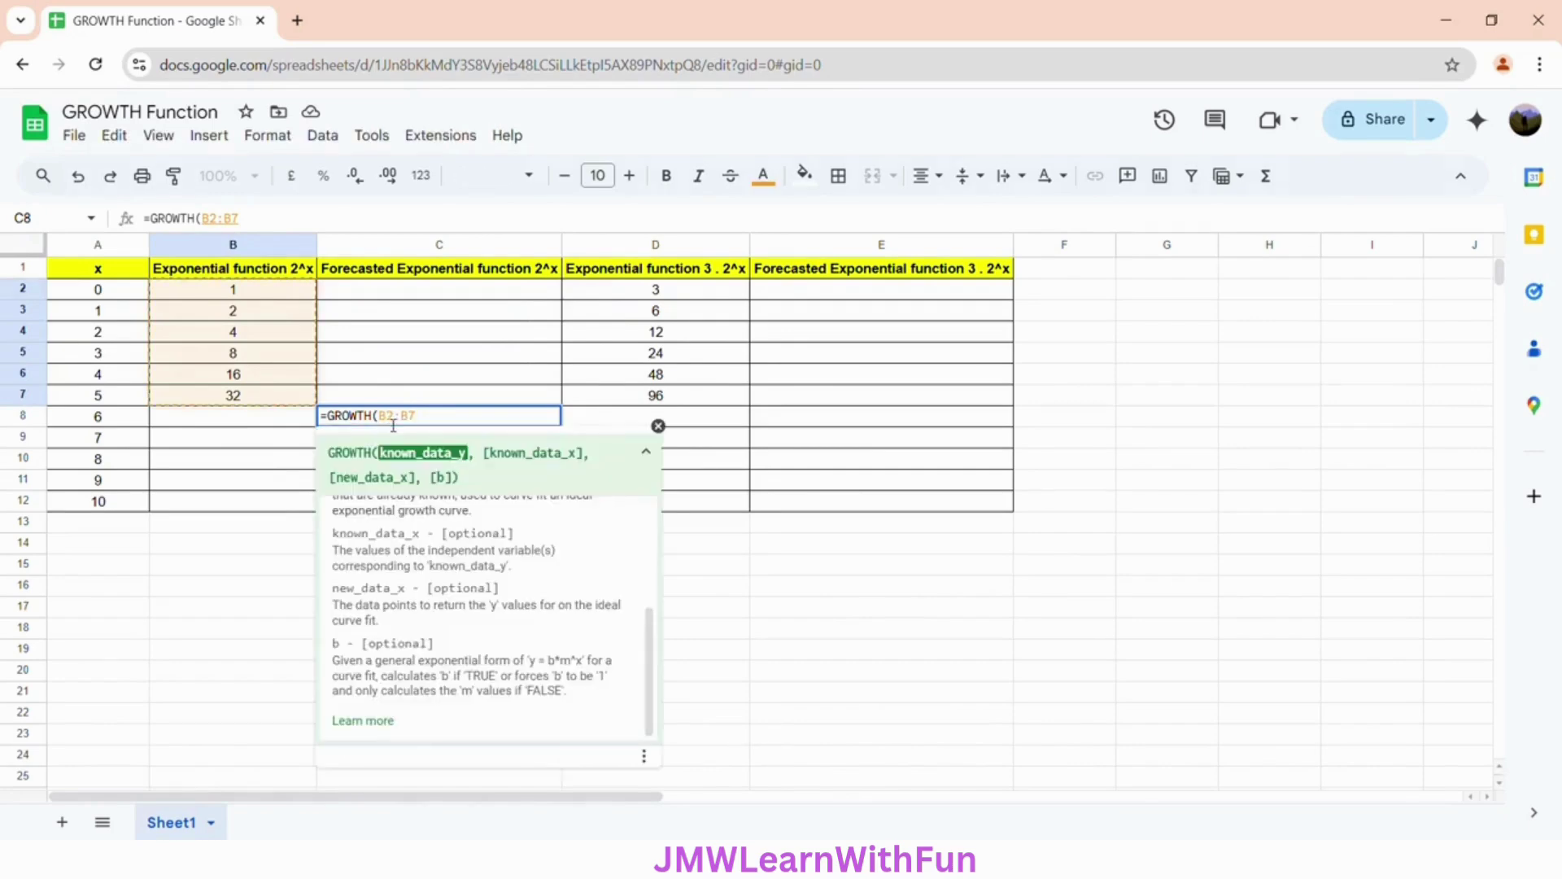
type("$2:B$7,")
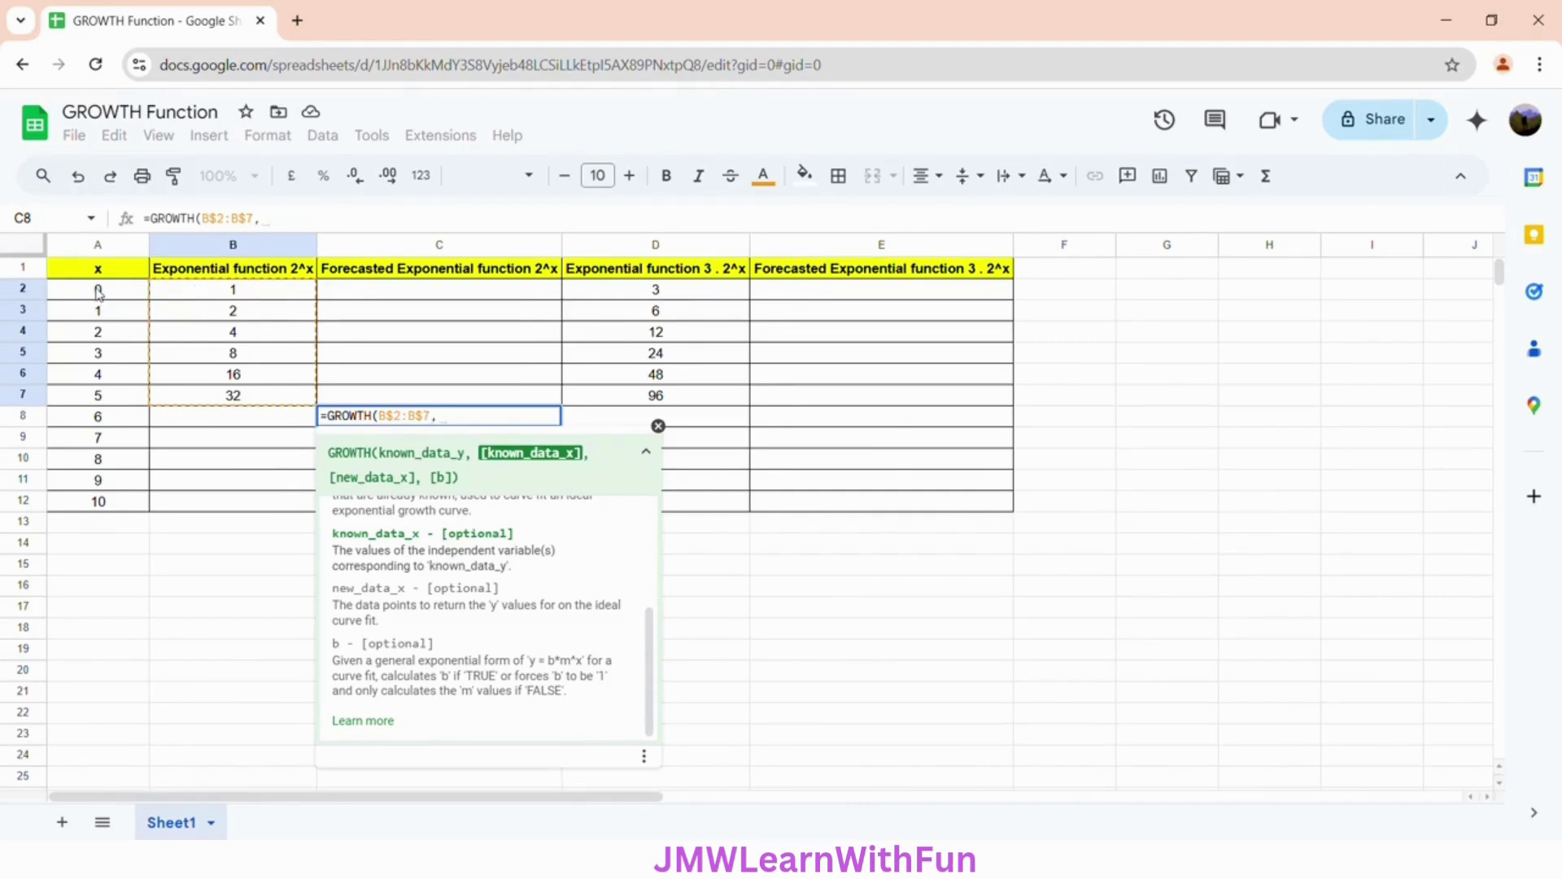
Add the absolute range $A$2:$A$7 as the known x data in the C8 formula.
left_click_drag(98, 291, 101, 405)
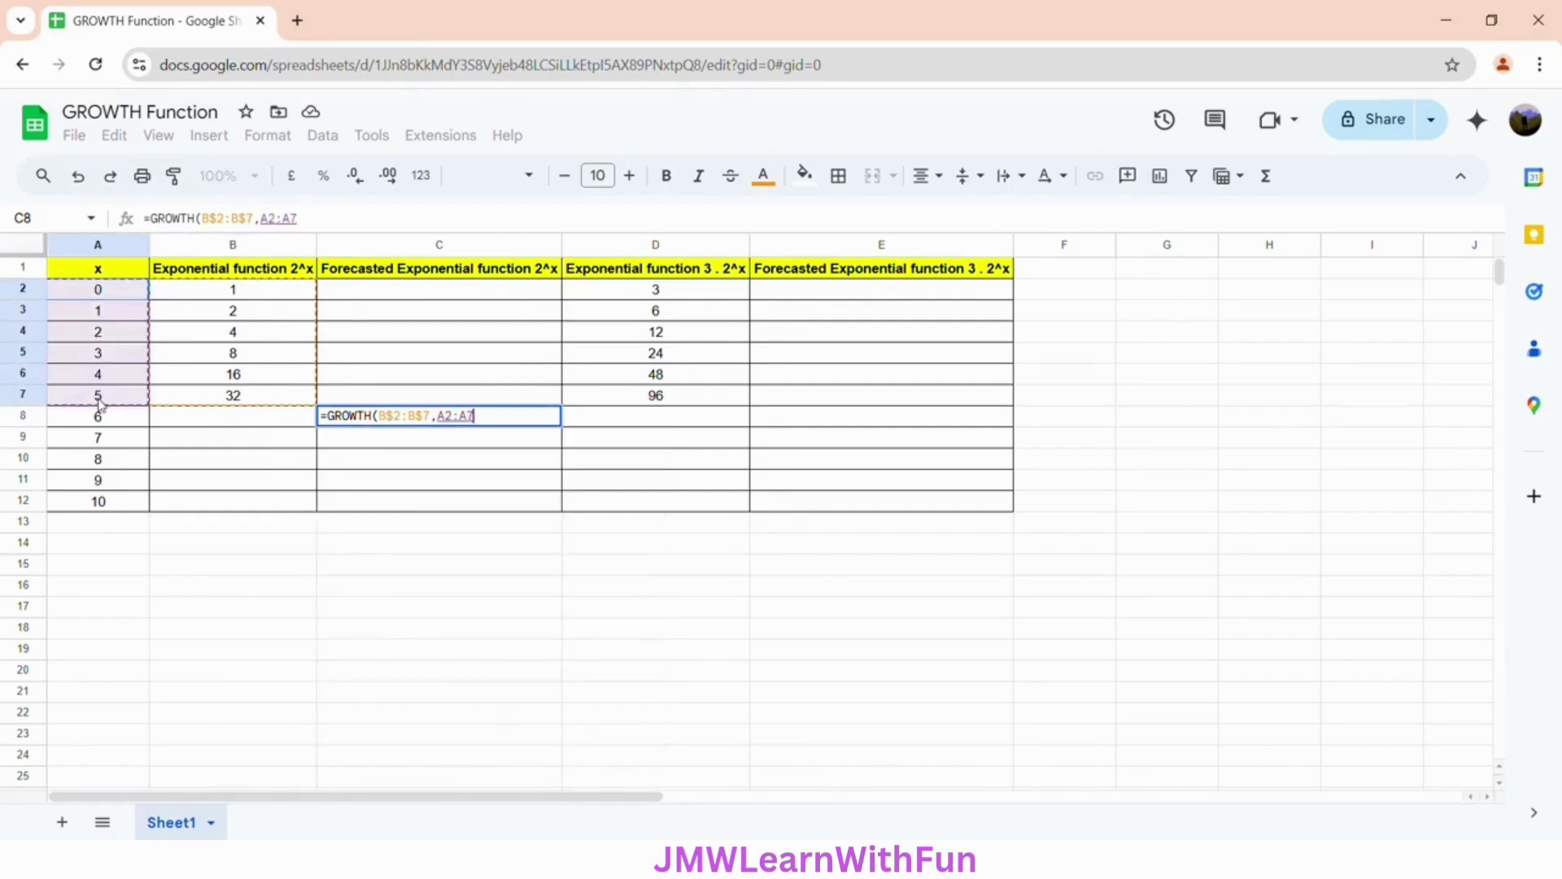
left_click(272, 221)
key("F4")
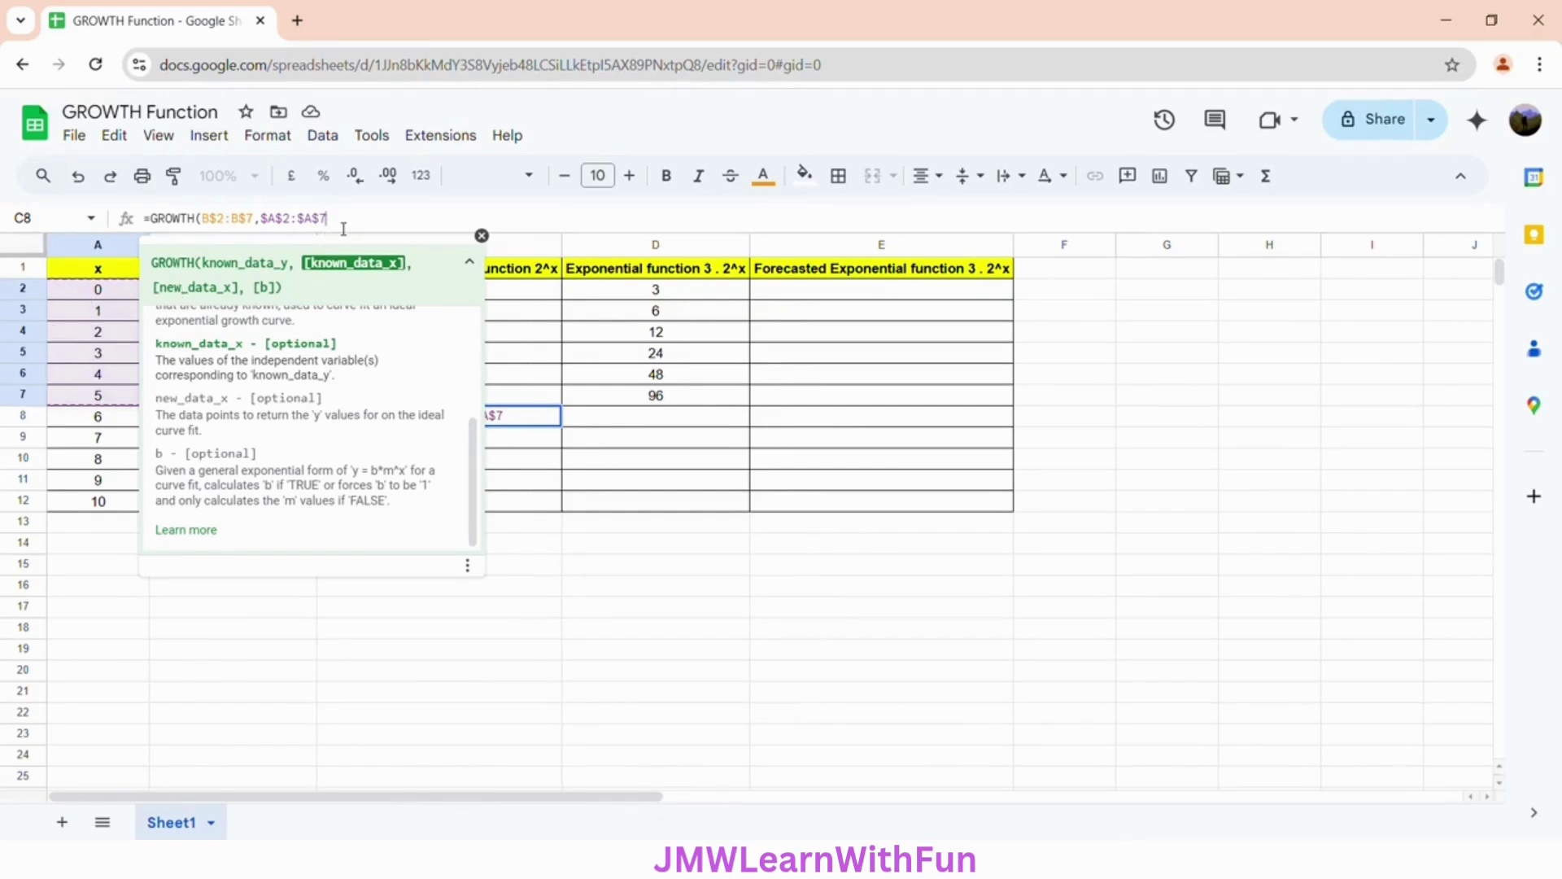
type(",")
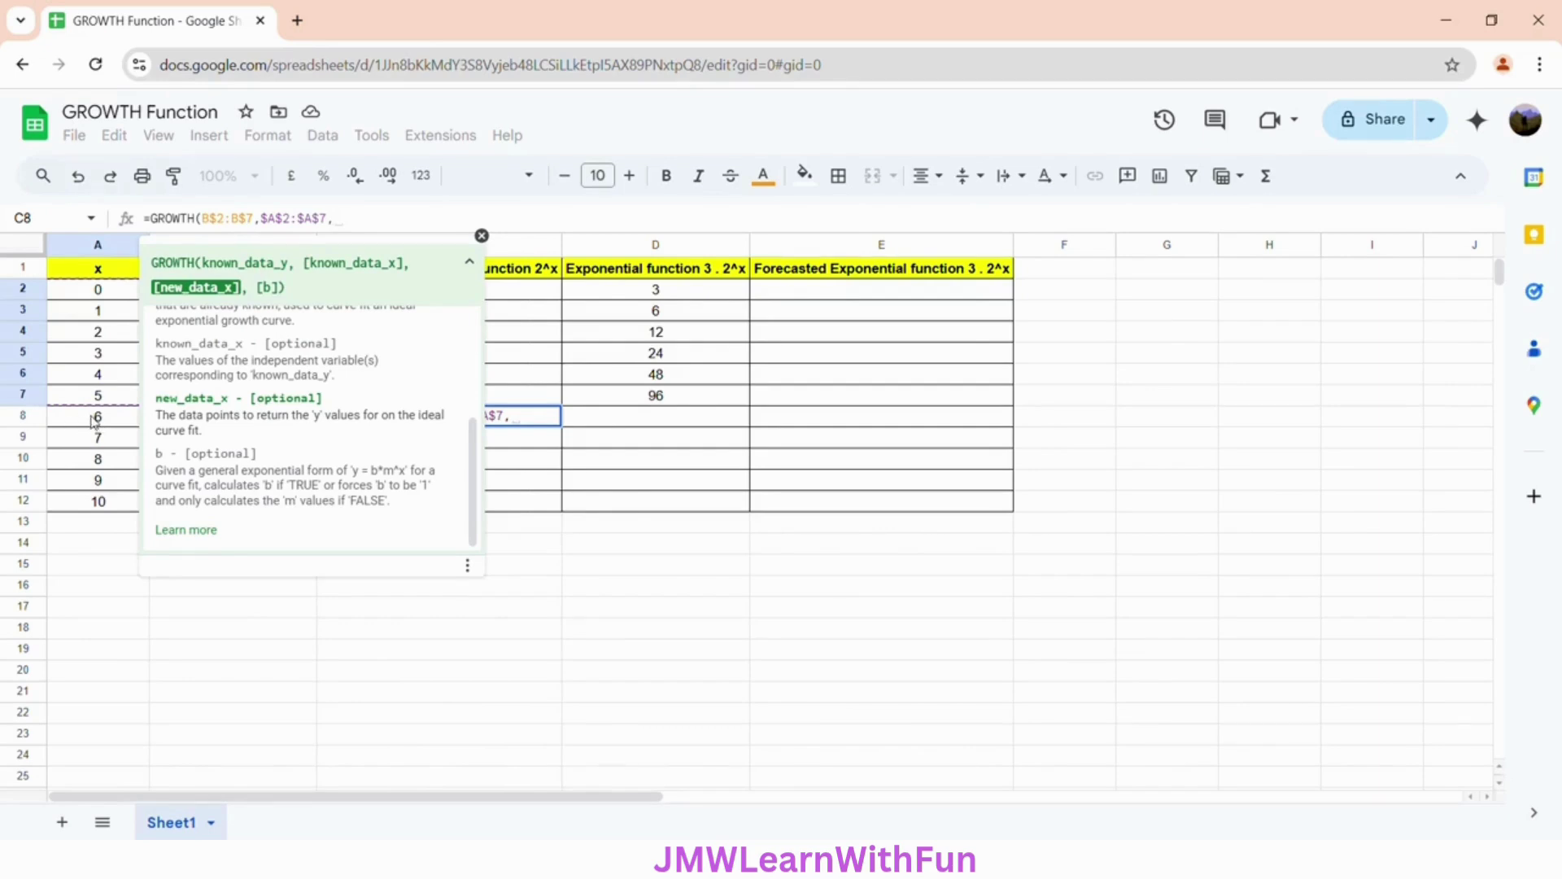
Add the absolute range $A$8:$A$12 as the new x data and complete the GROWTH formula in C8.
left_click_drag(93, 421, 97, 501)
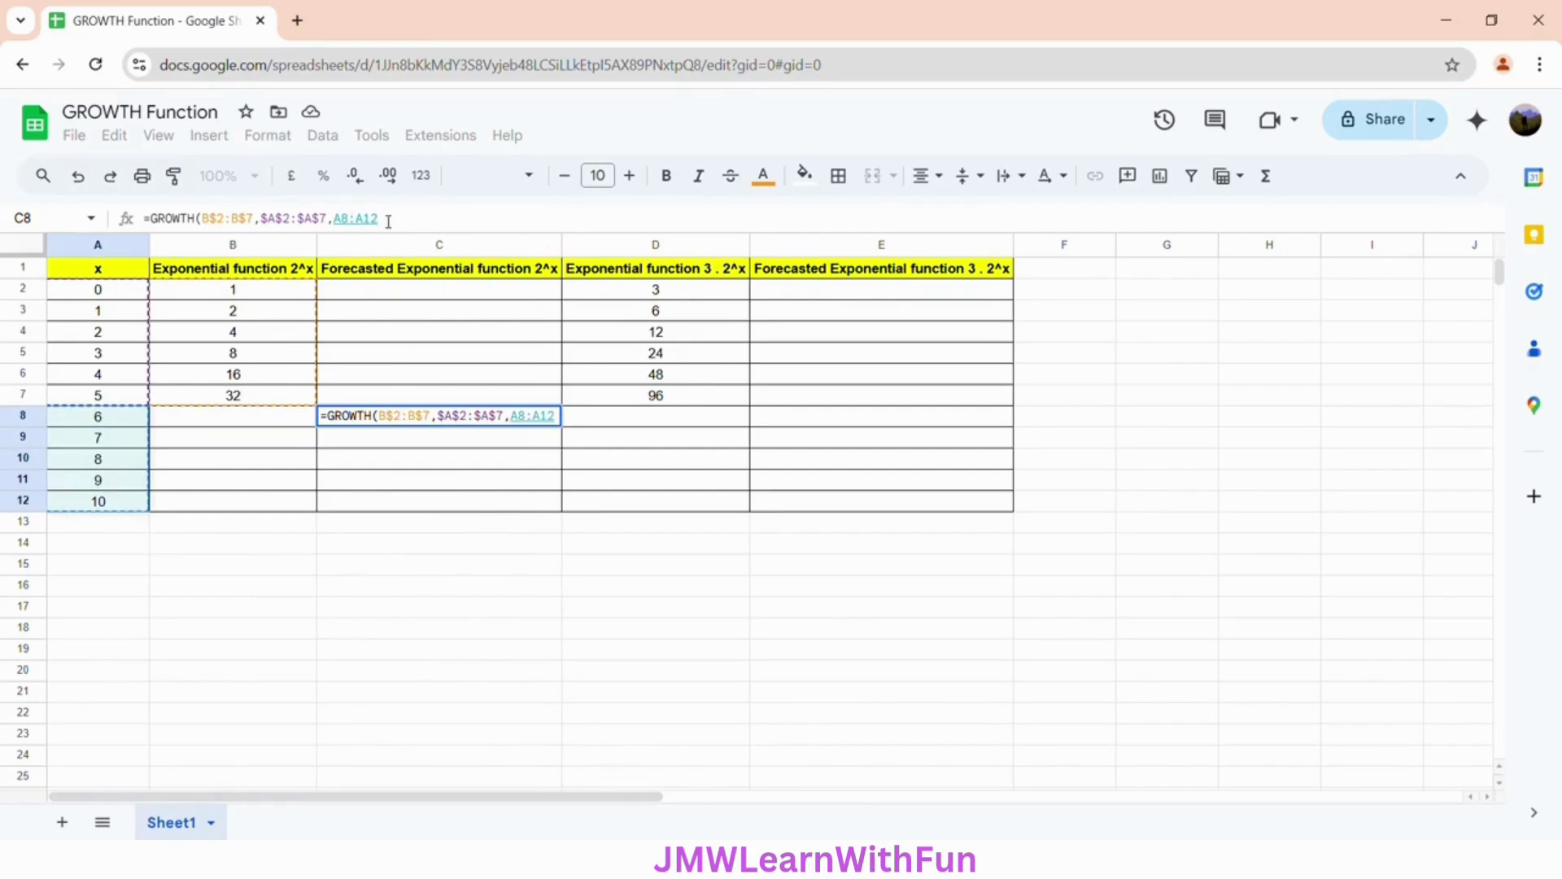
key("F4")
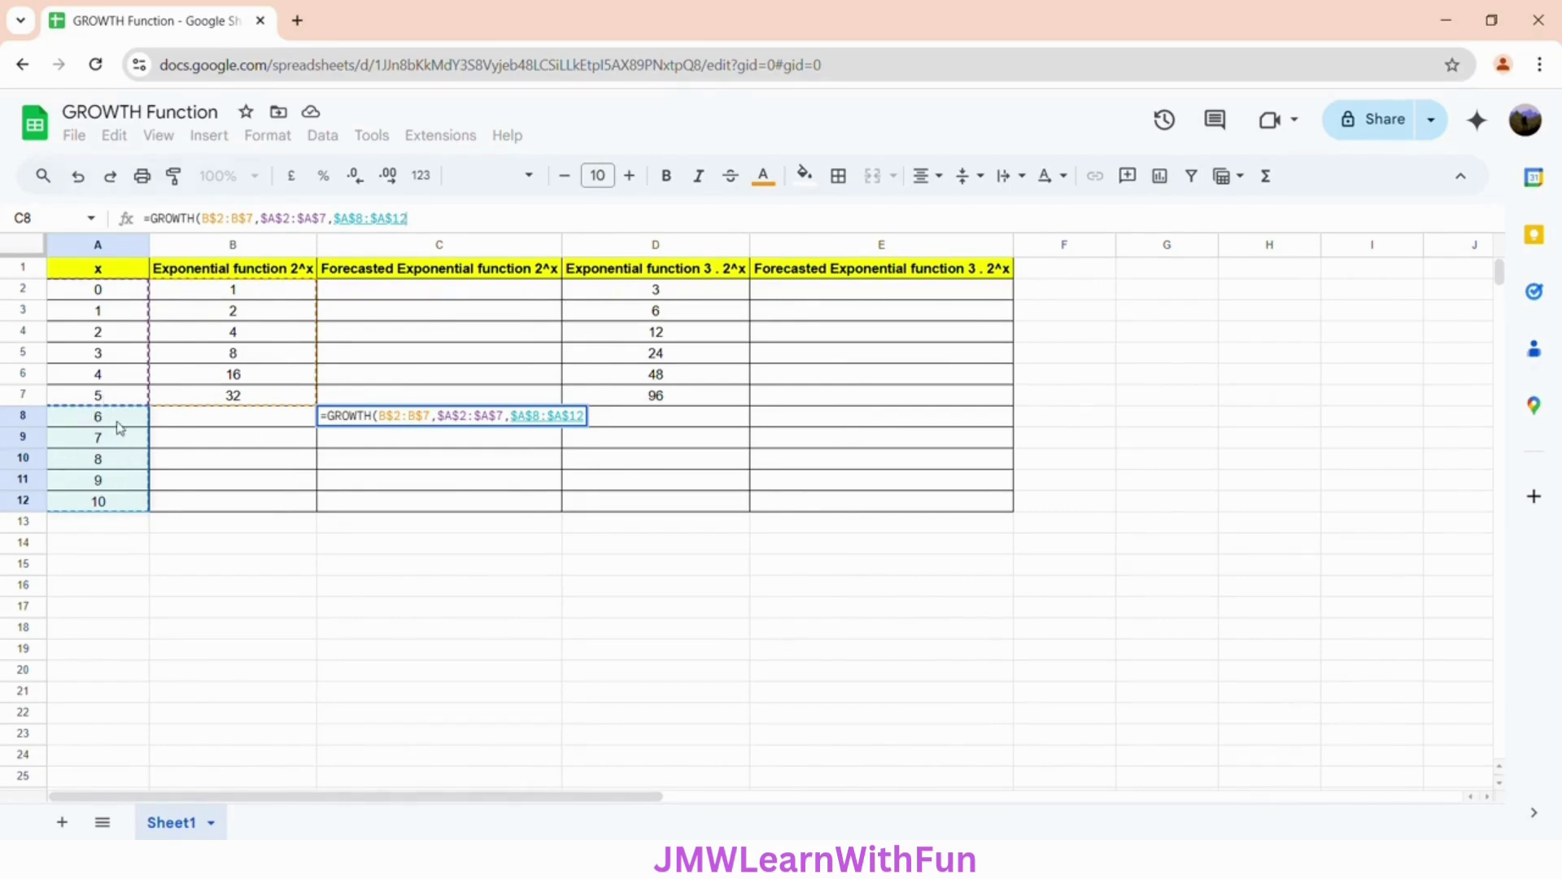
left_click(440, 227)
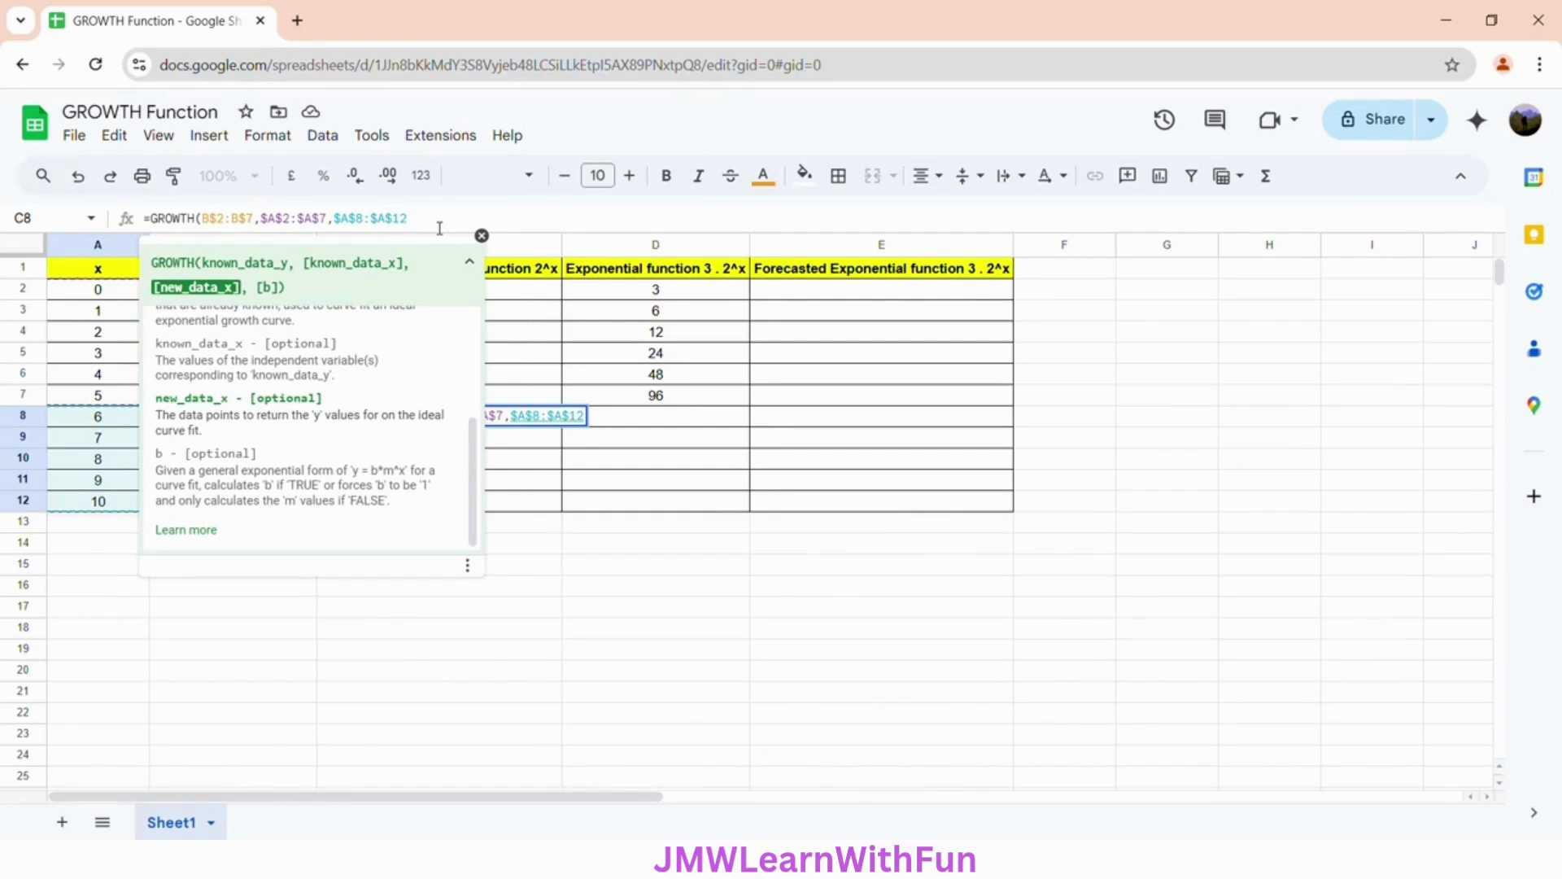
type(")")
key("Return")
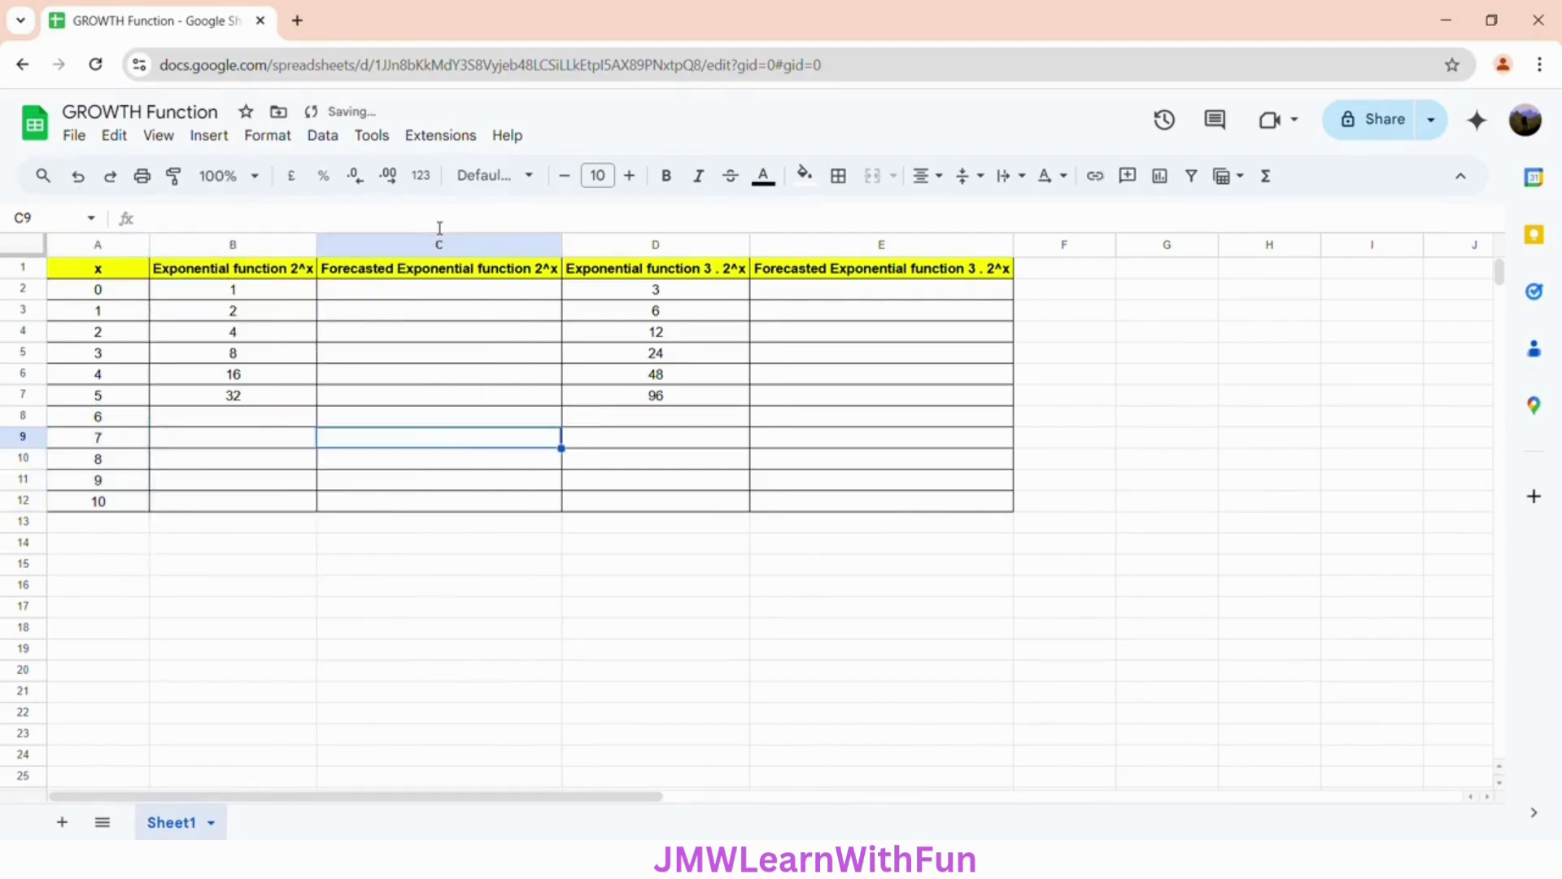
Add 0 as the optional b argument of the GROWTH formula in C8.
left_click(420, 418)
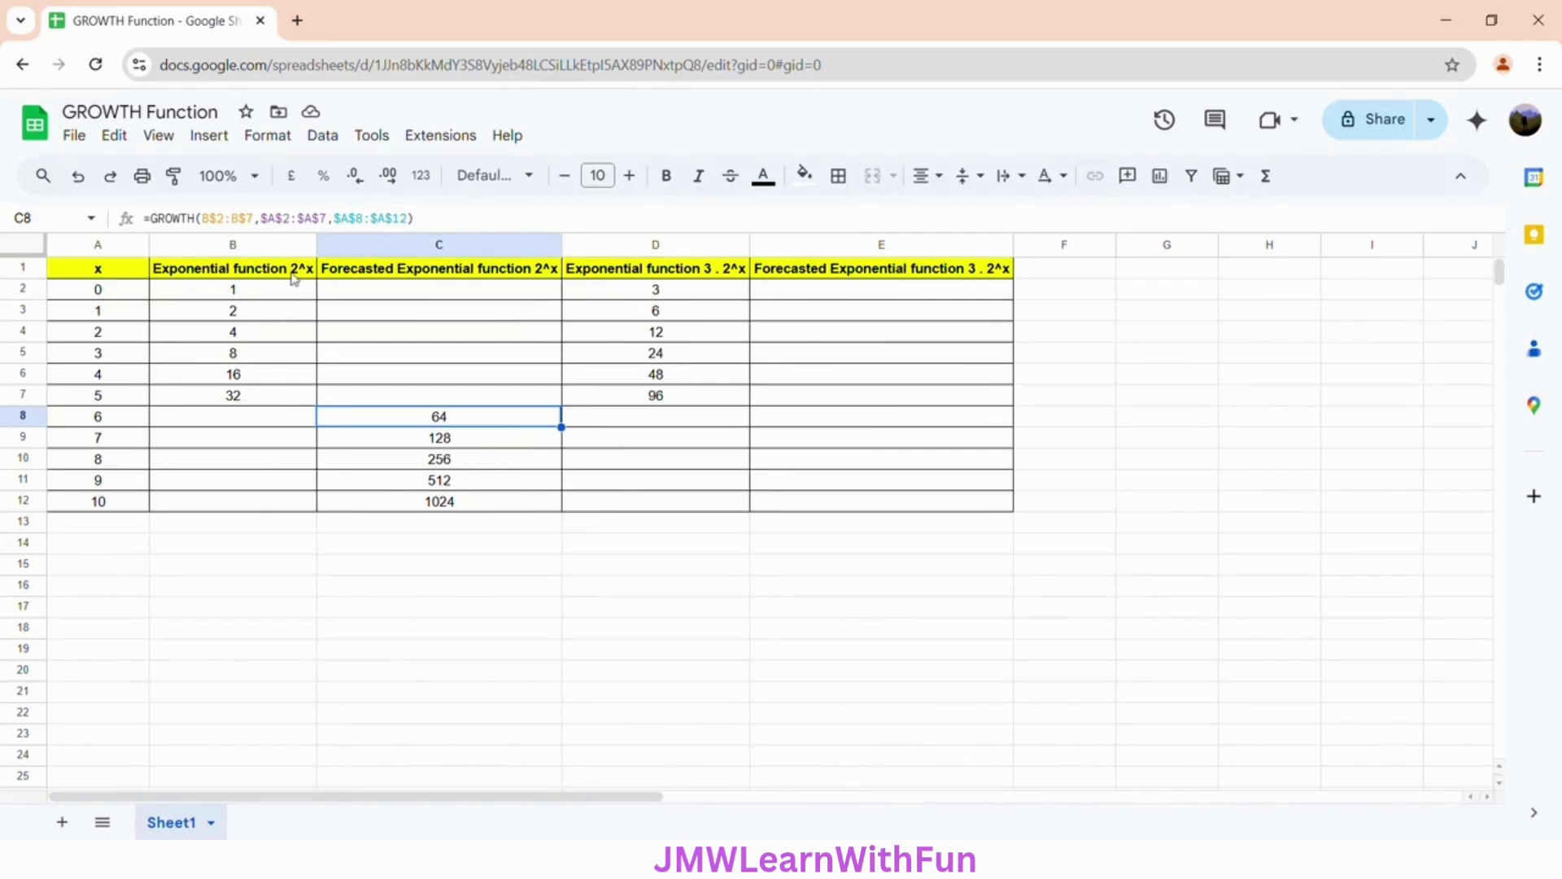
left_click(414, 228)
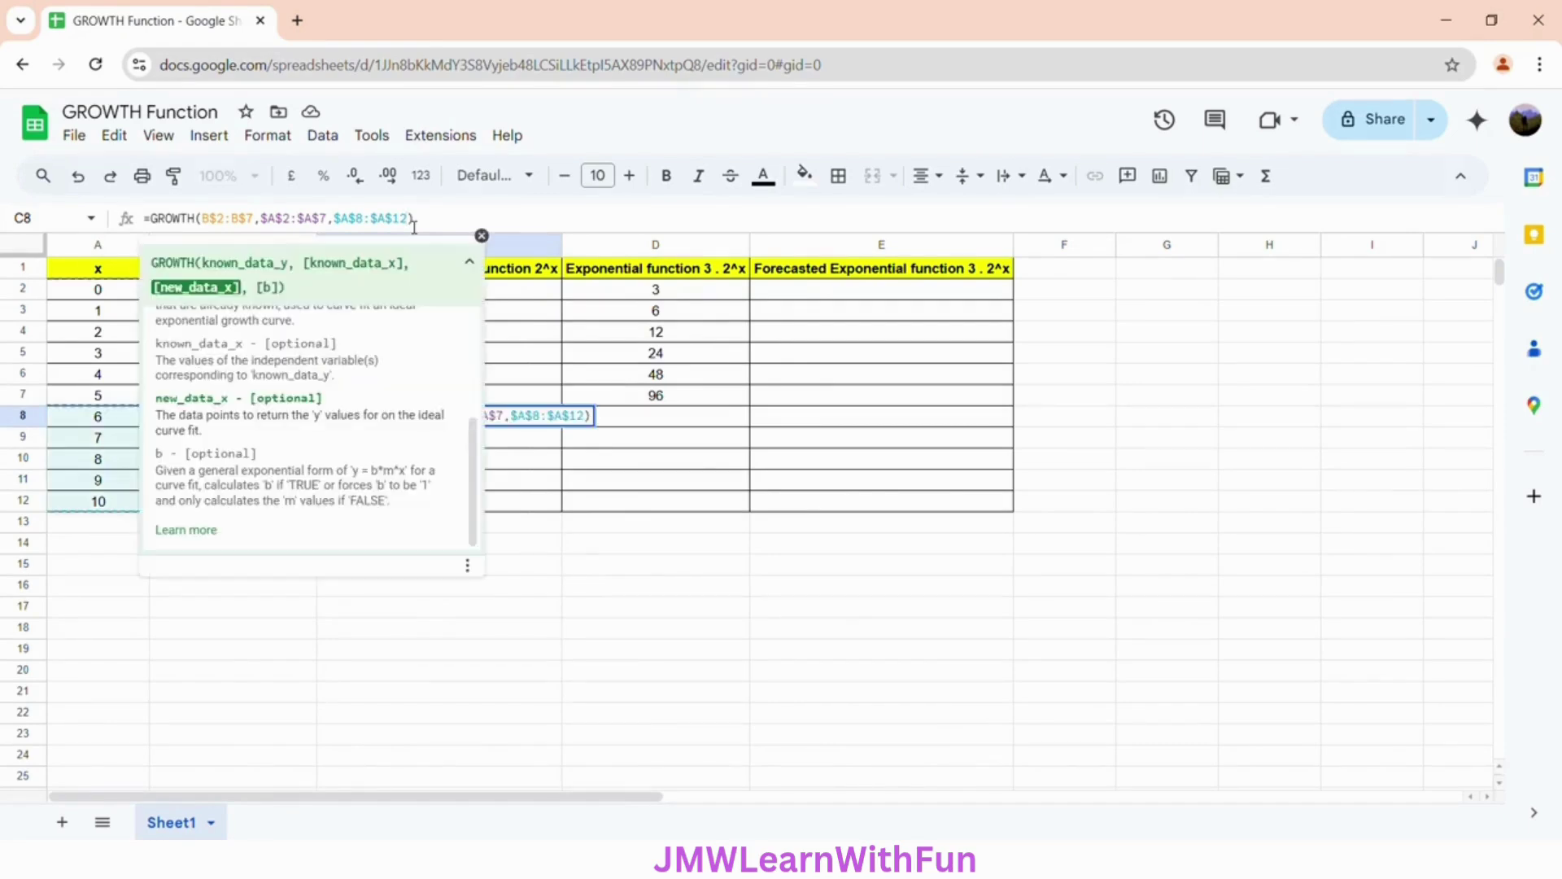
type(",0")
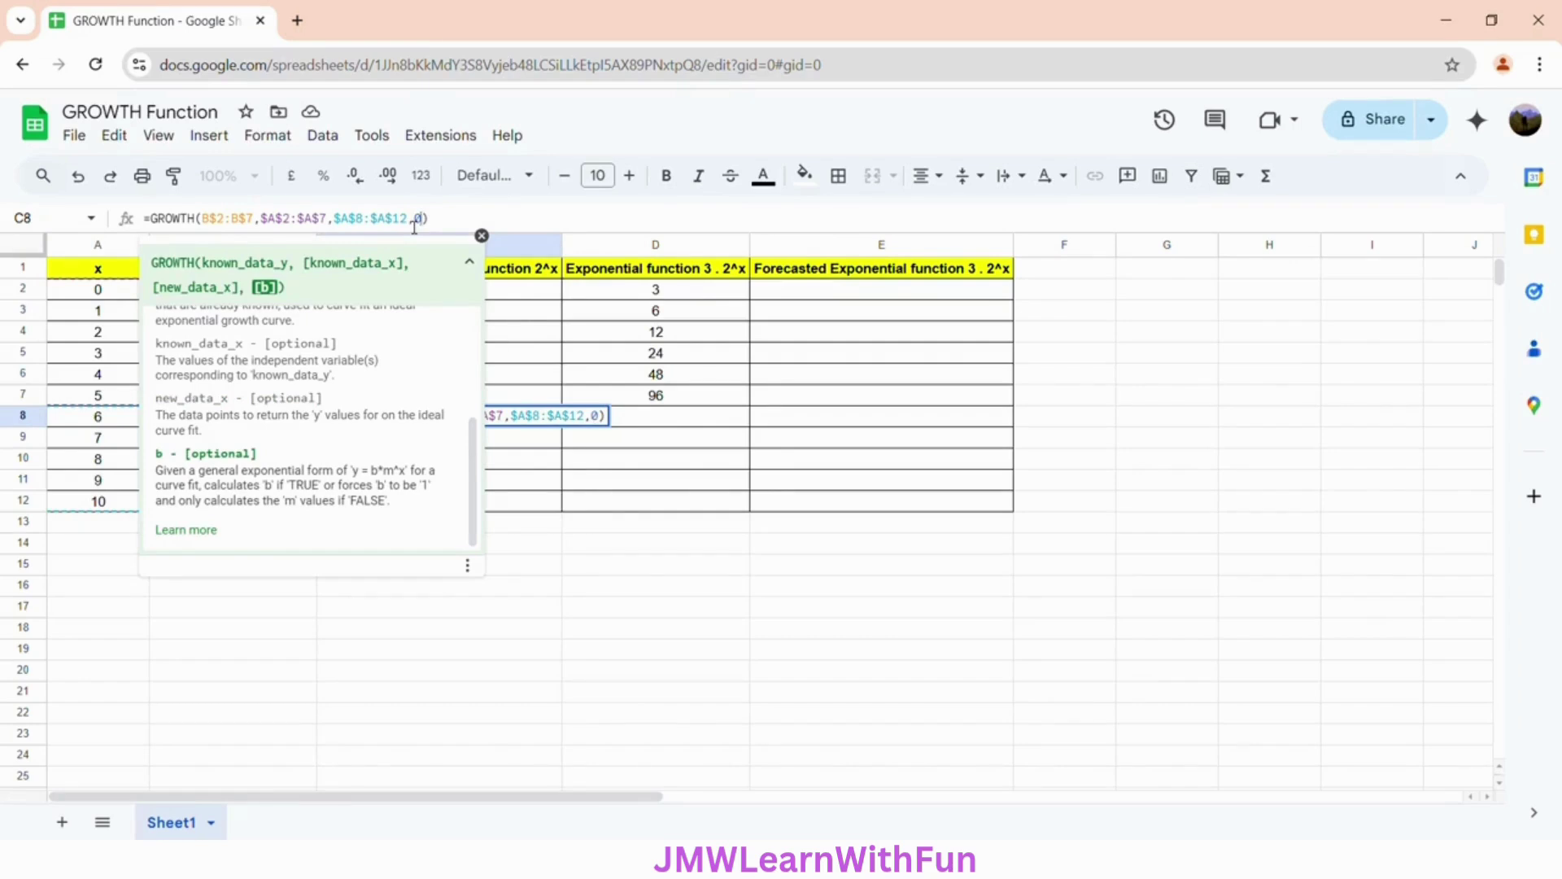
key("Return")
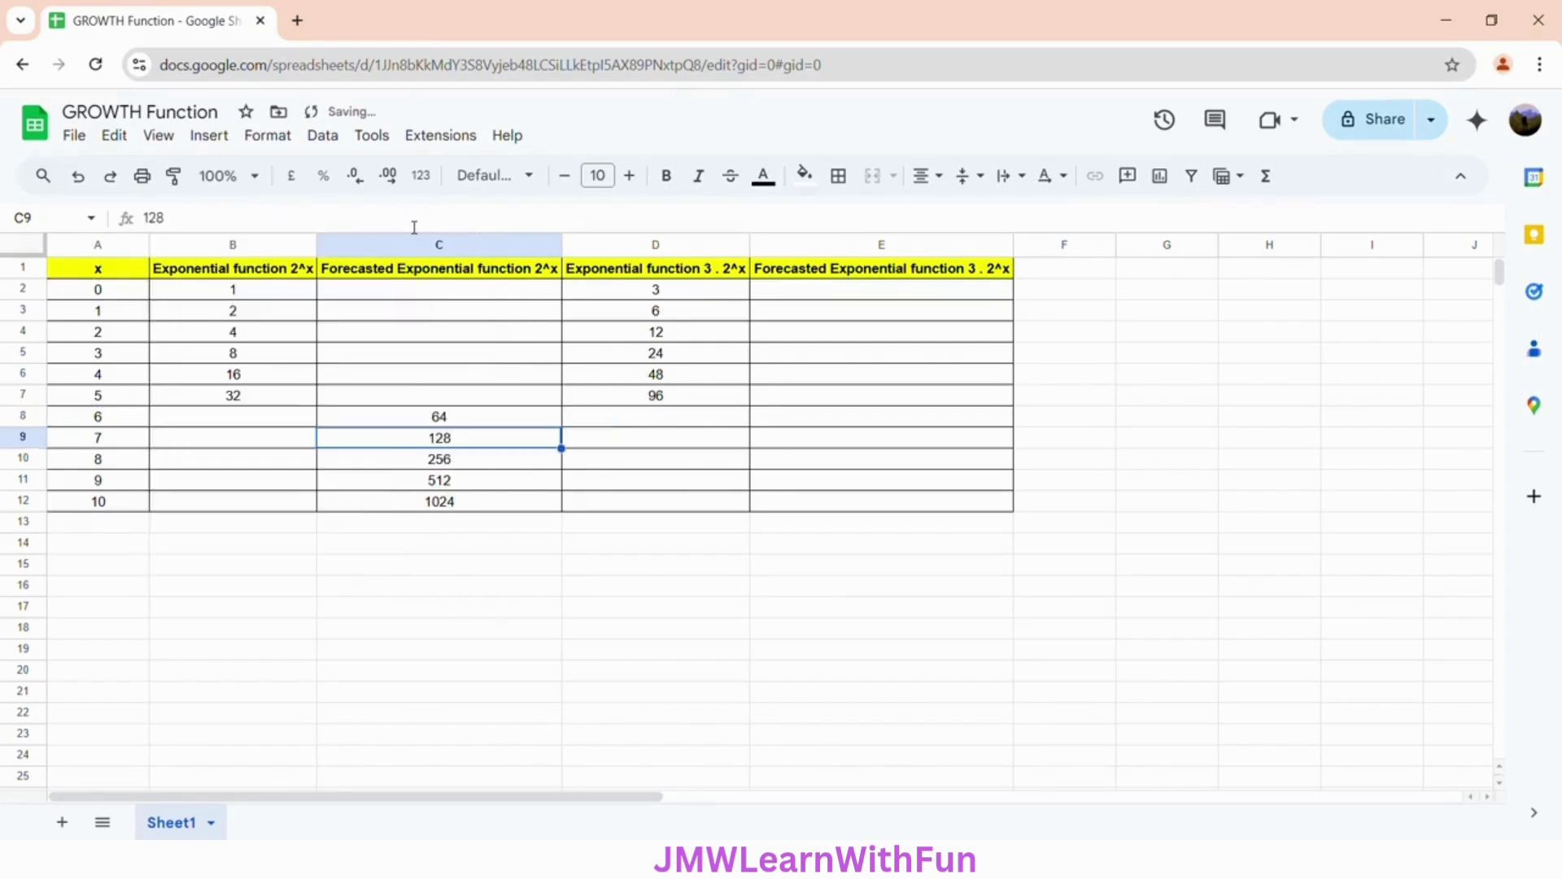
Remove the b argument 0 from the GROWTH formula in C8.
left_click(457, 420)
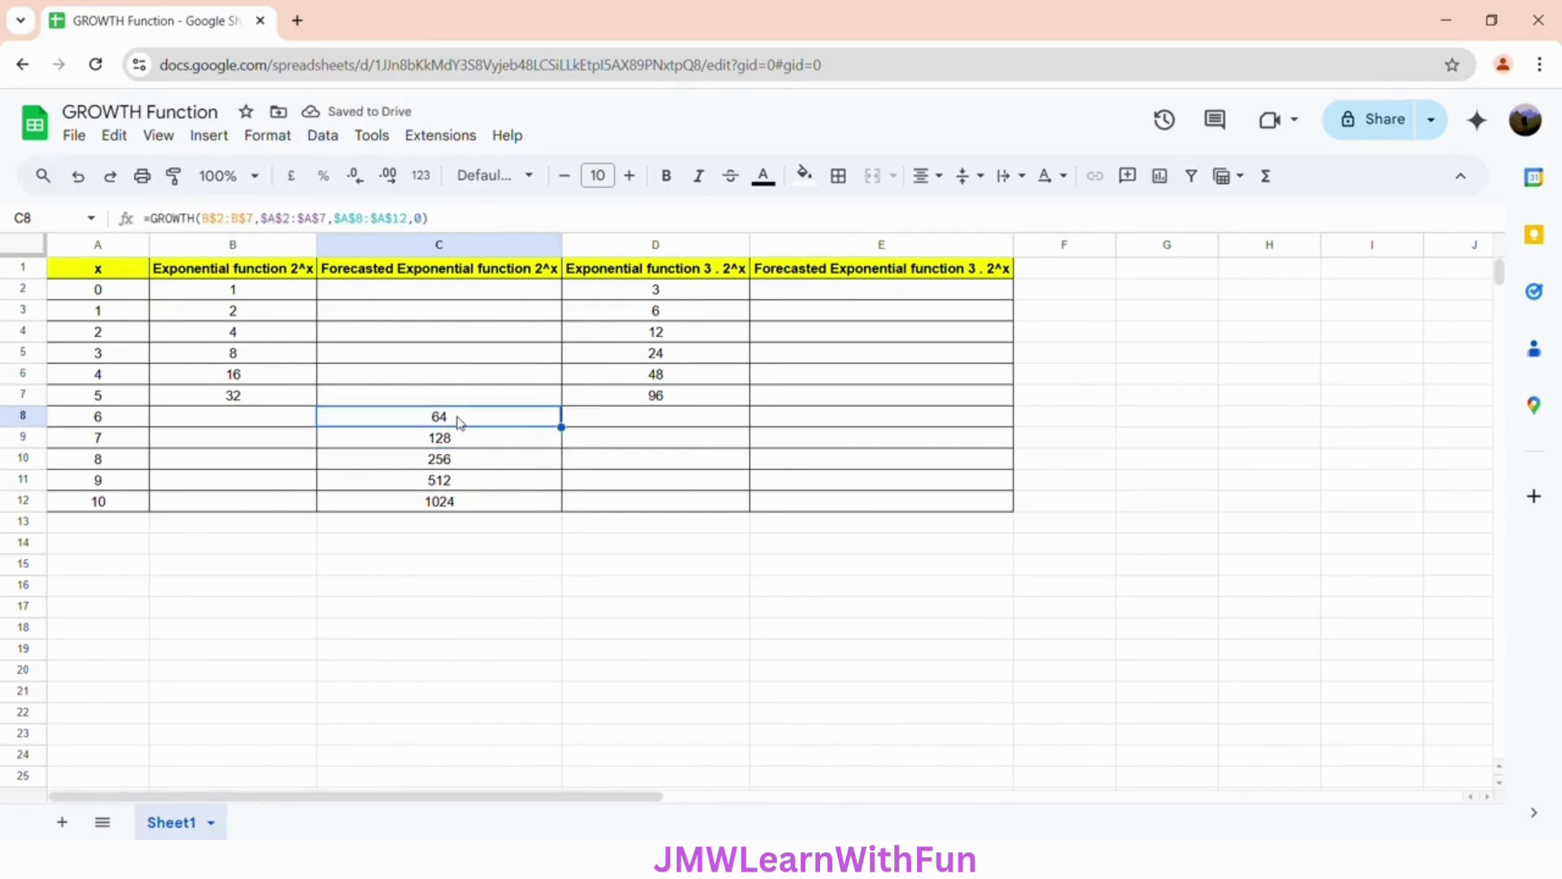
left_click(429, 220)
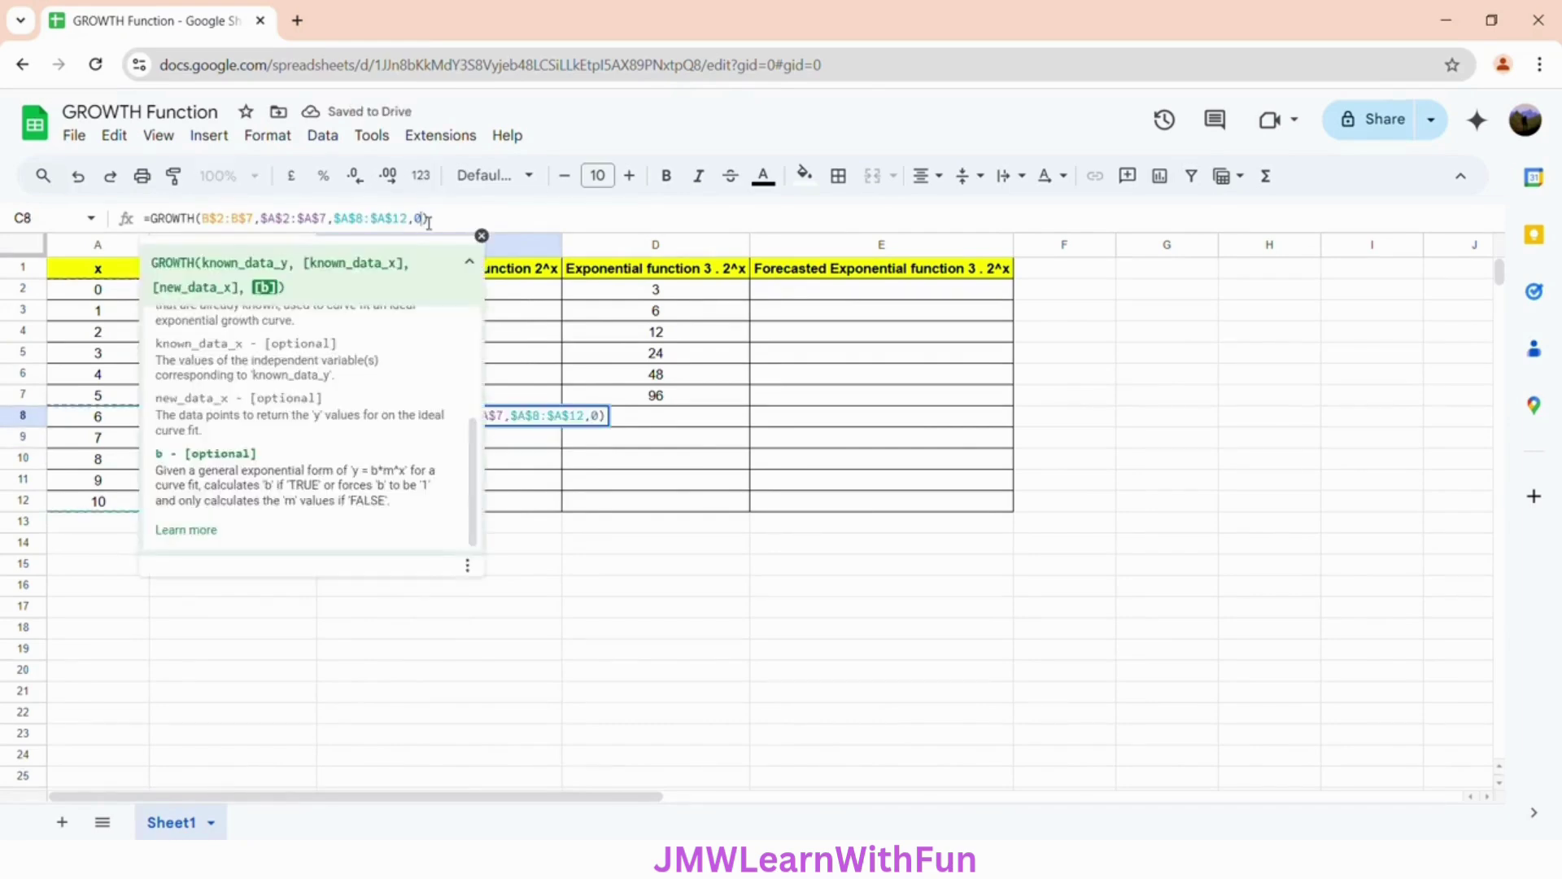
key("BackSpace")
key("BackSpace")
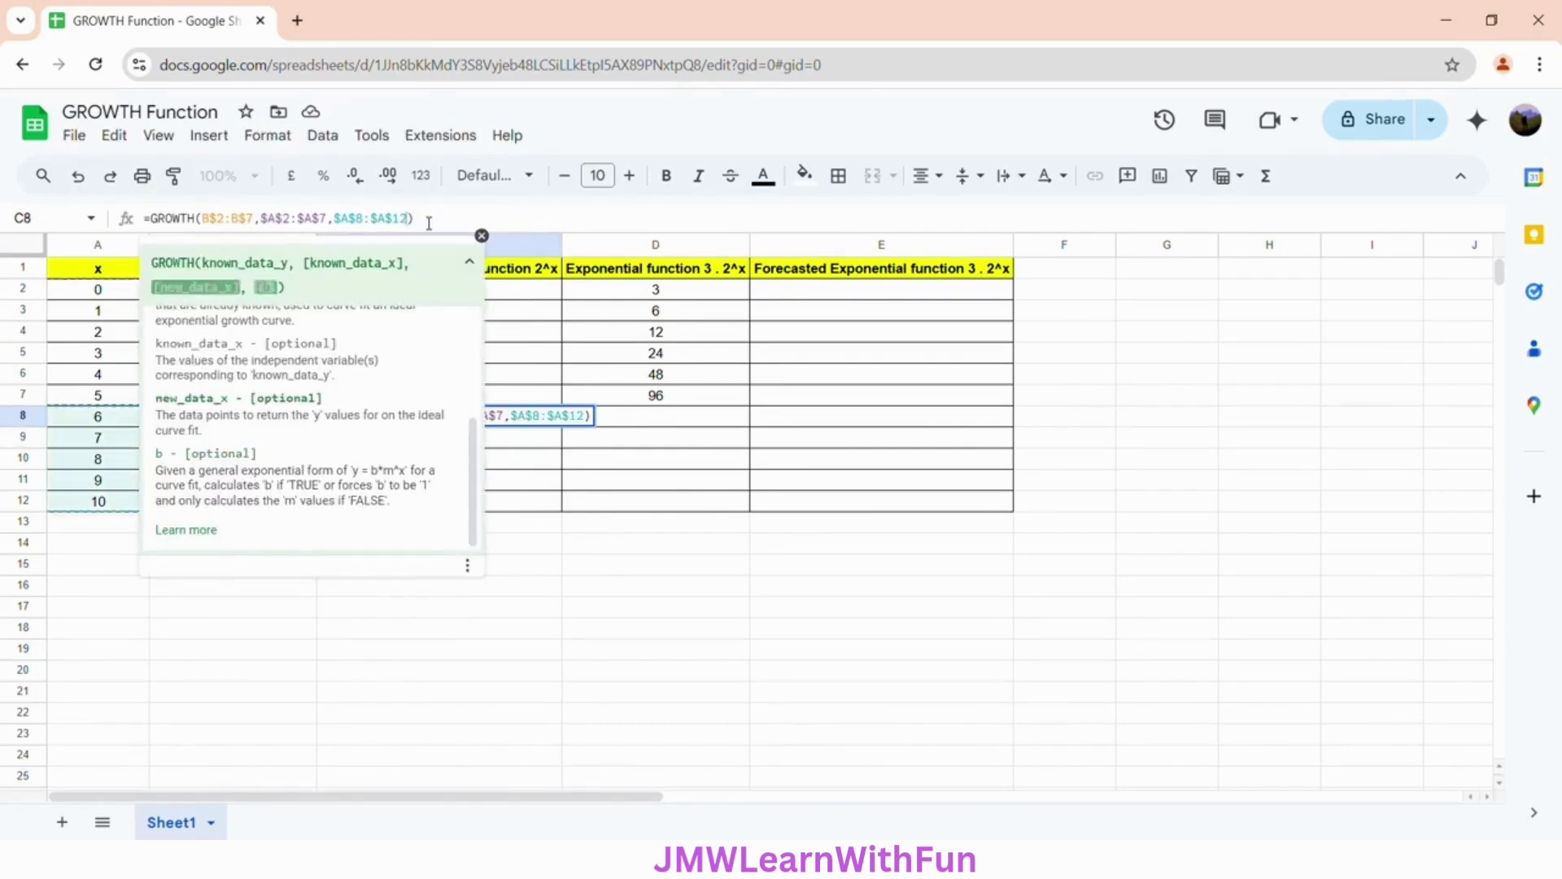
key("Return")
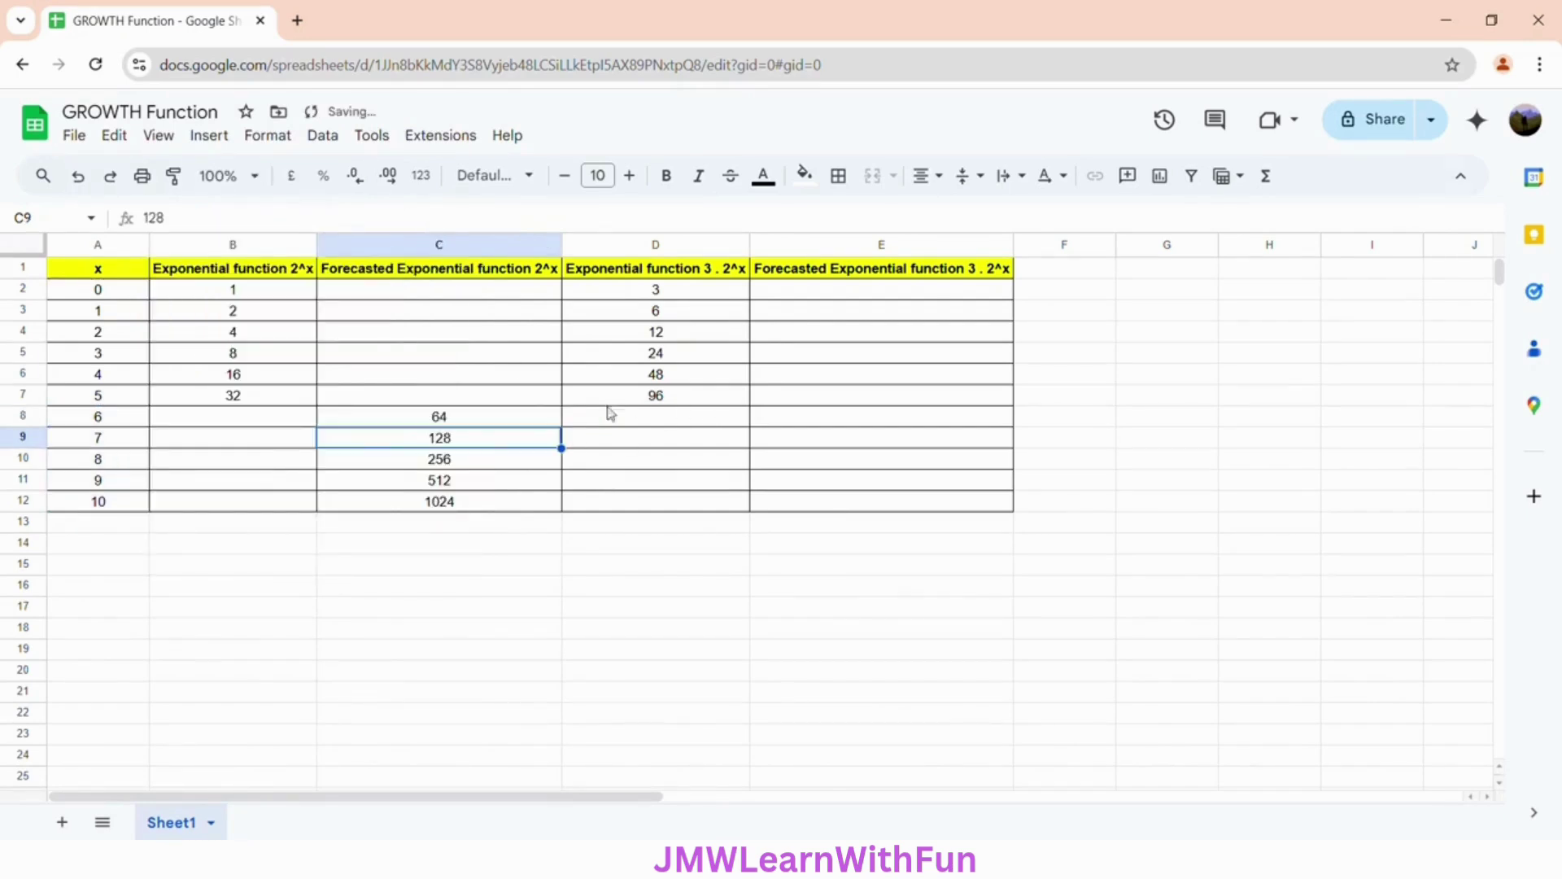
Copy the GROWTH formula from C8 into E8 to forecast the 3 . 2^x values.
left_click(556, 419)
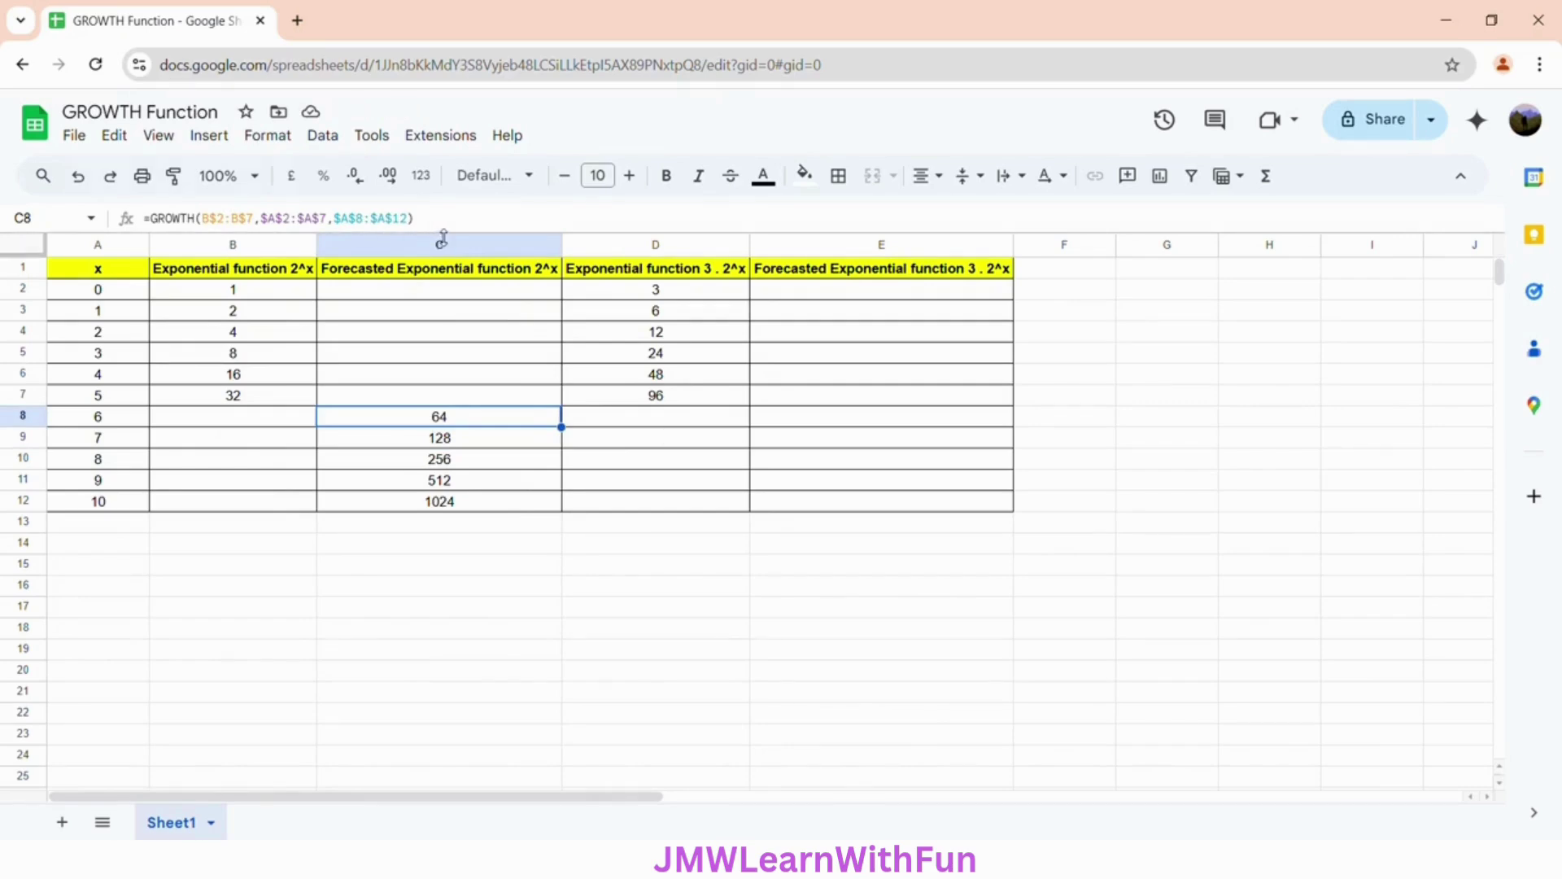
key("ctrl+c")
left_click(879, 426)
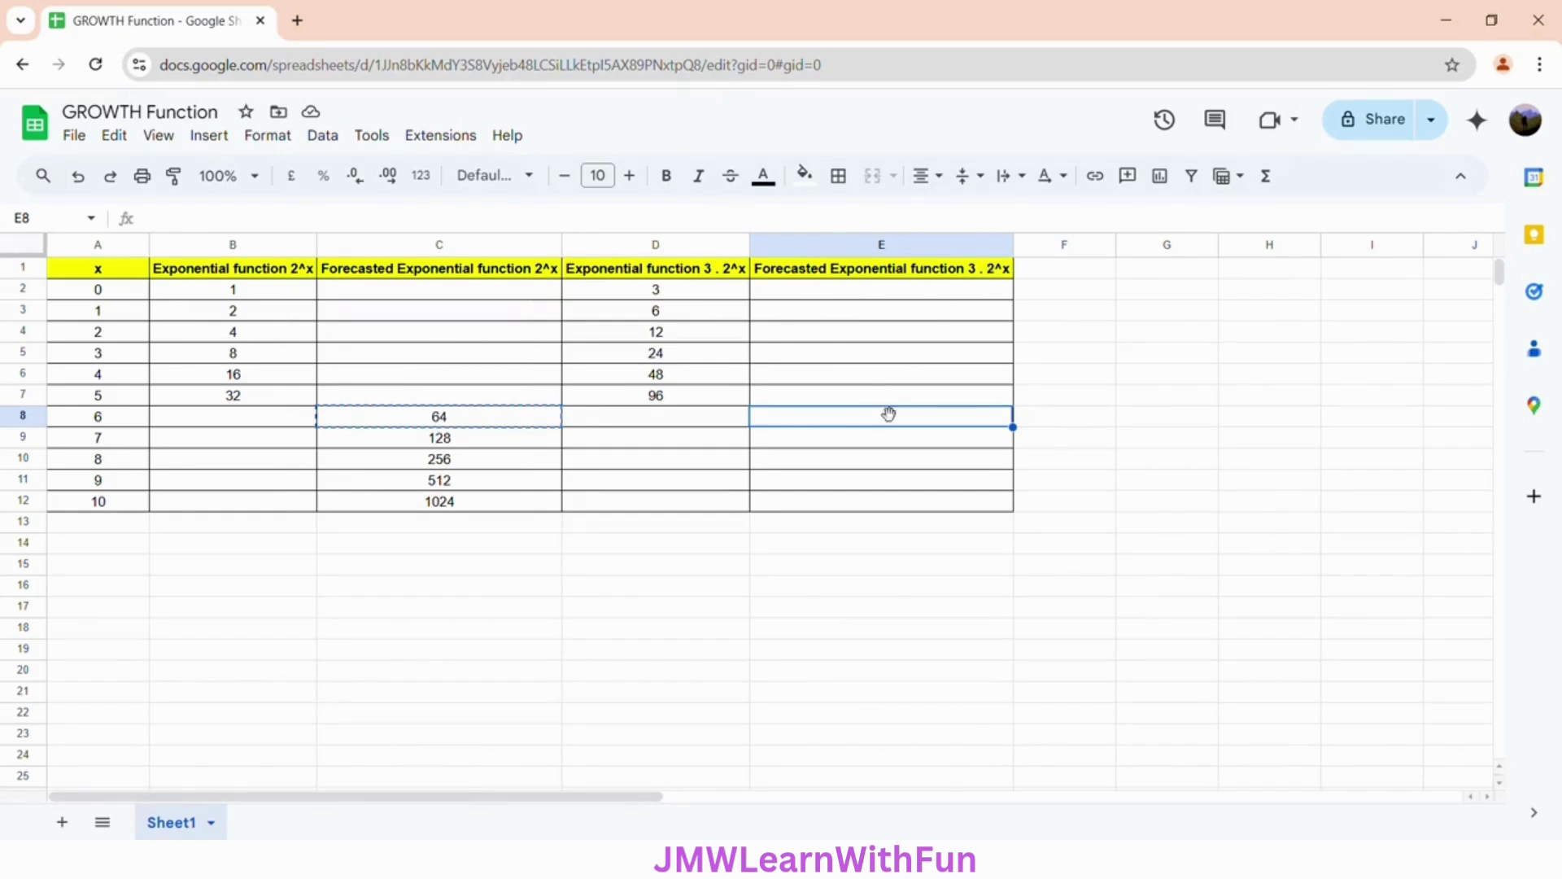
key("ctrl+v")
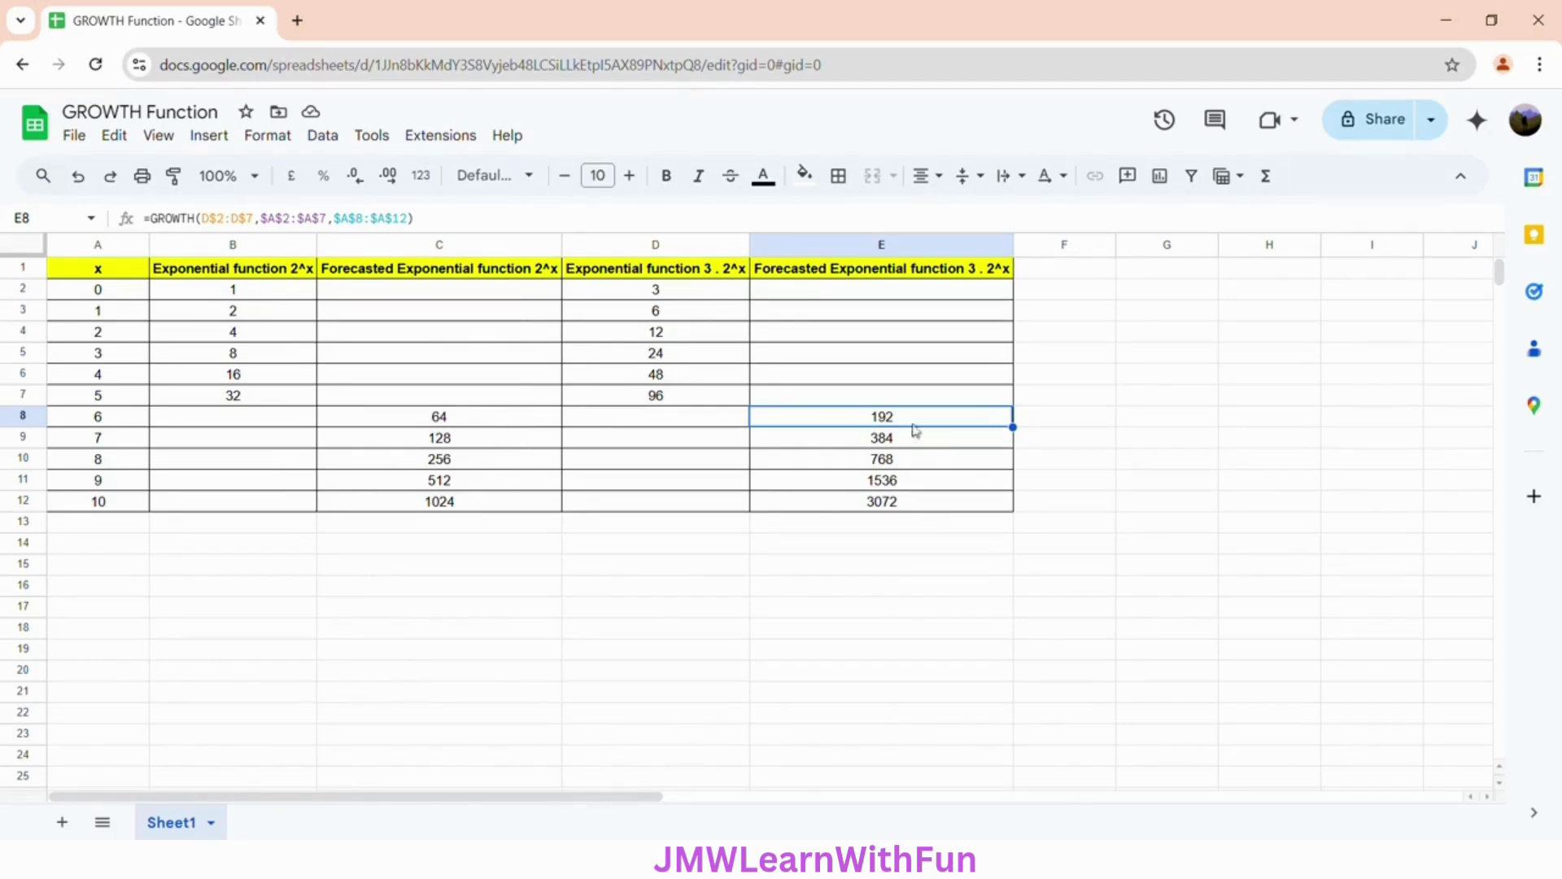
Add 0 as the optional b argument of the GROWTH formula in E8.
left_click(414, 224)
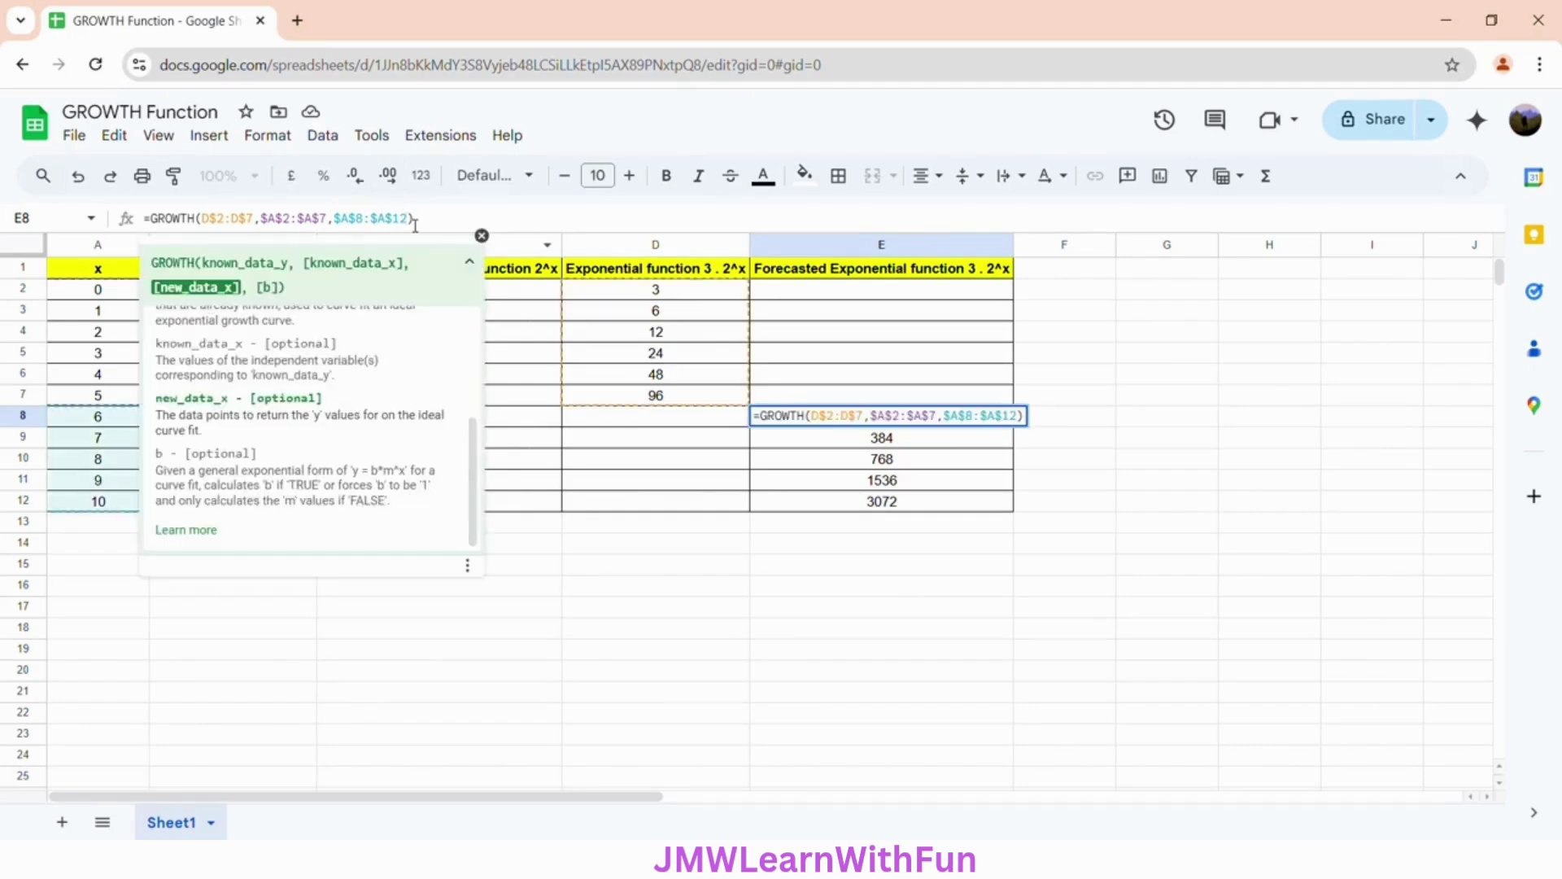
type(",")
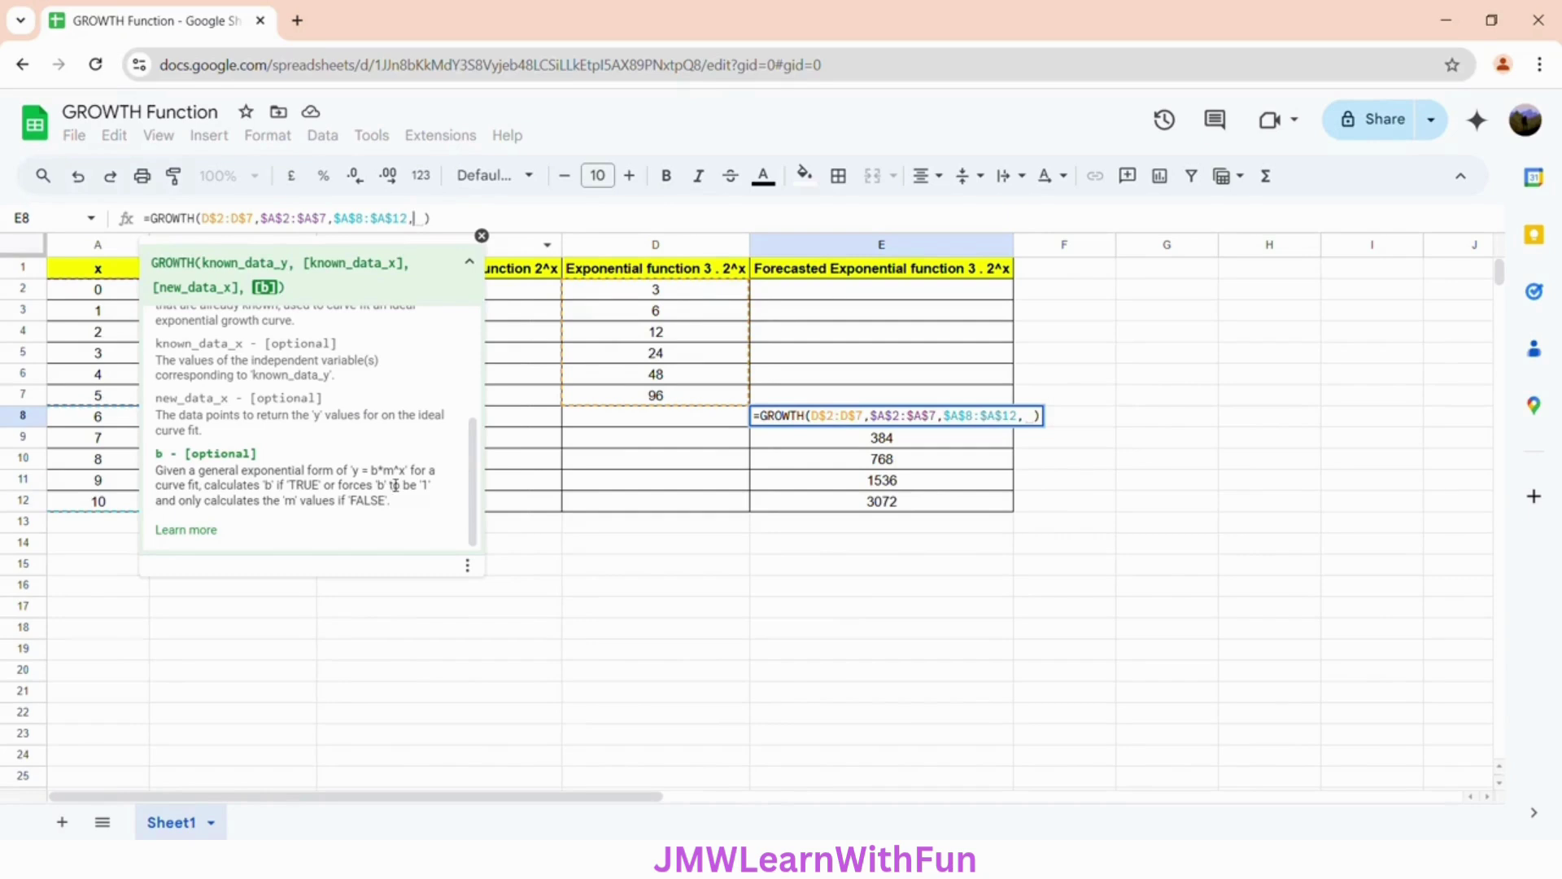
left_click(424, 221)
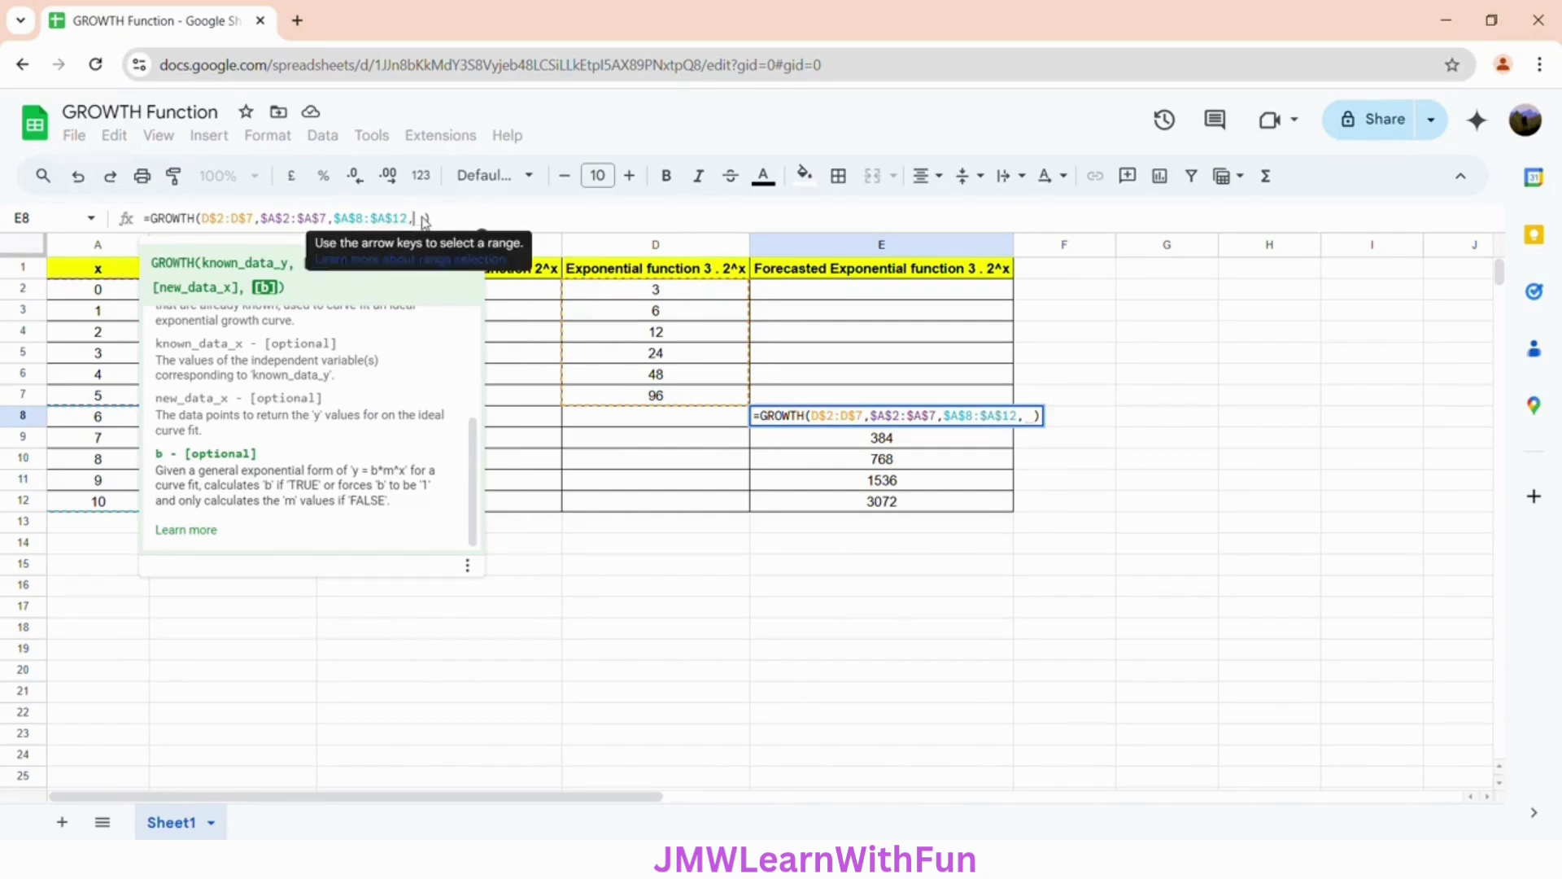
type("0")
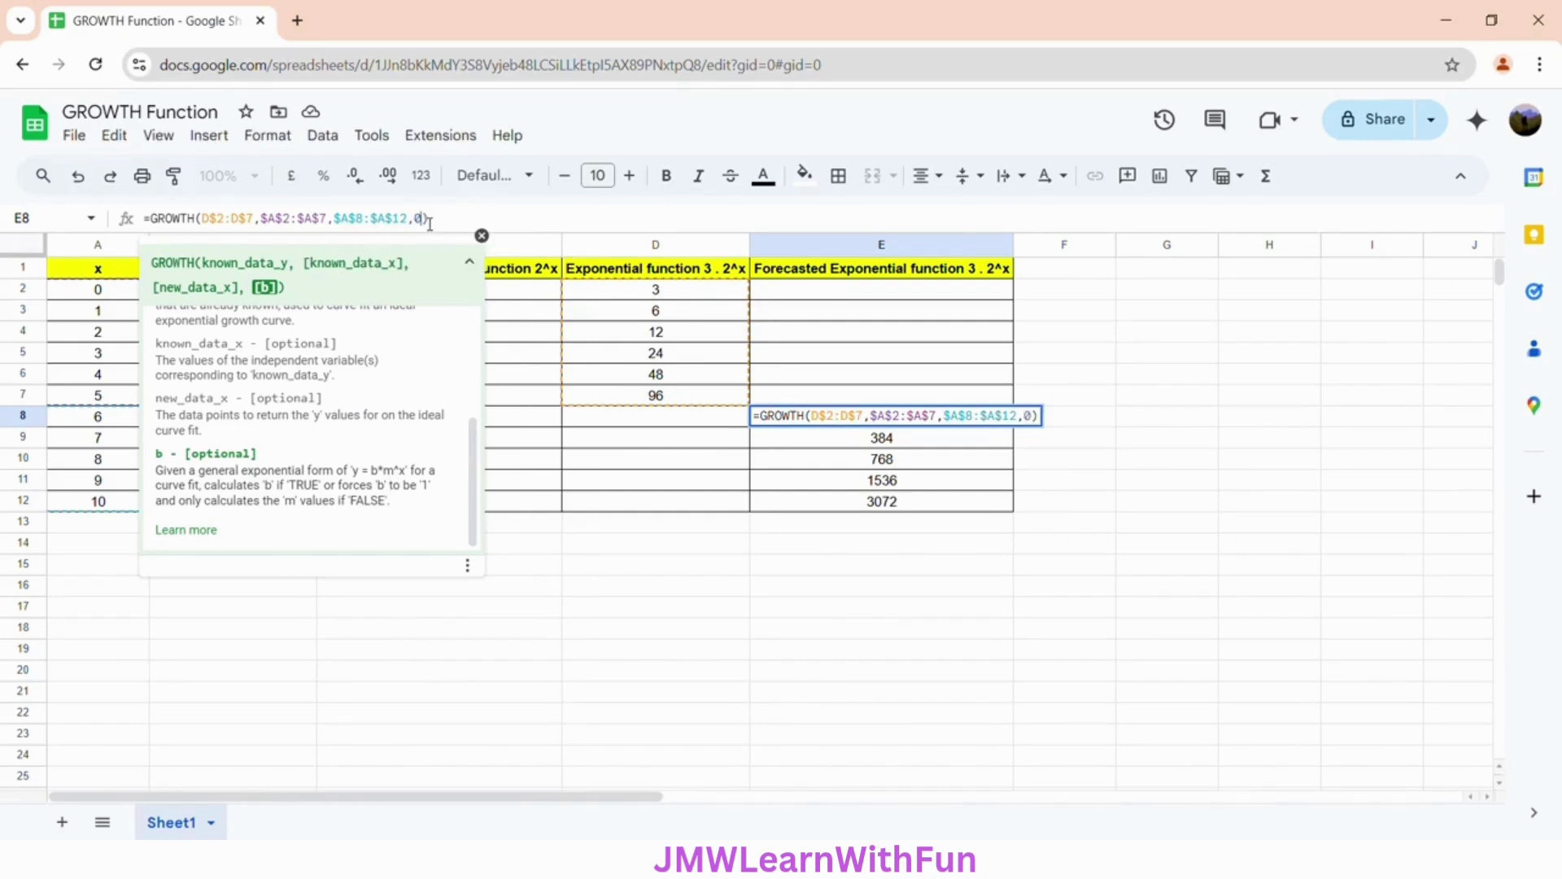
key("Return")
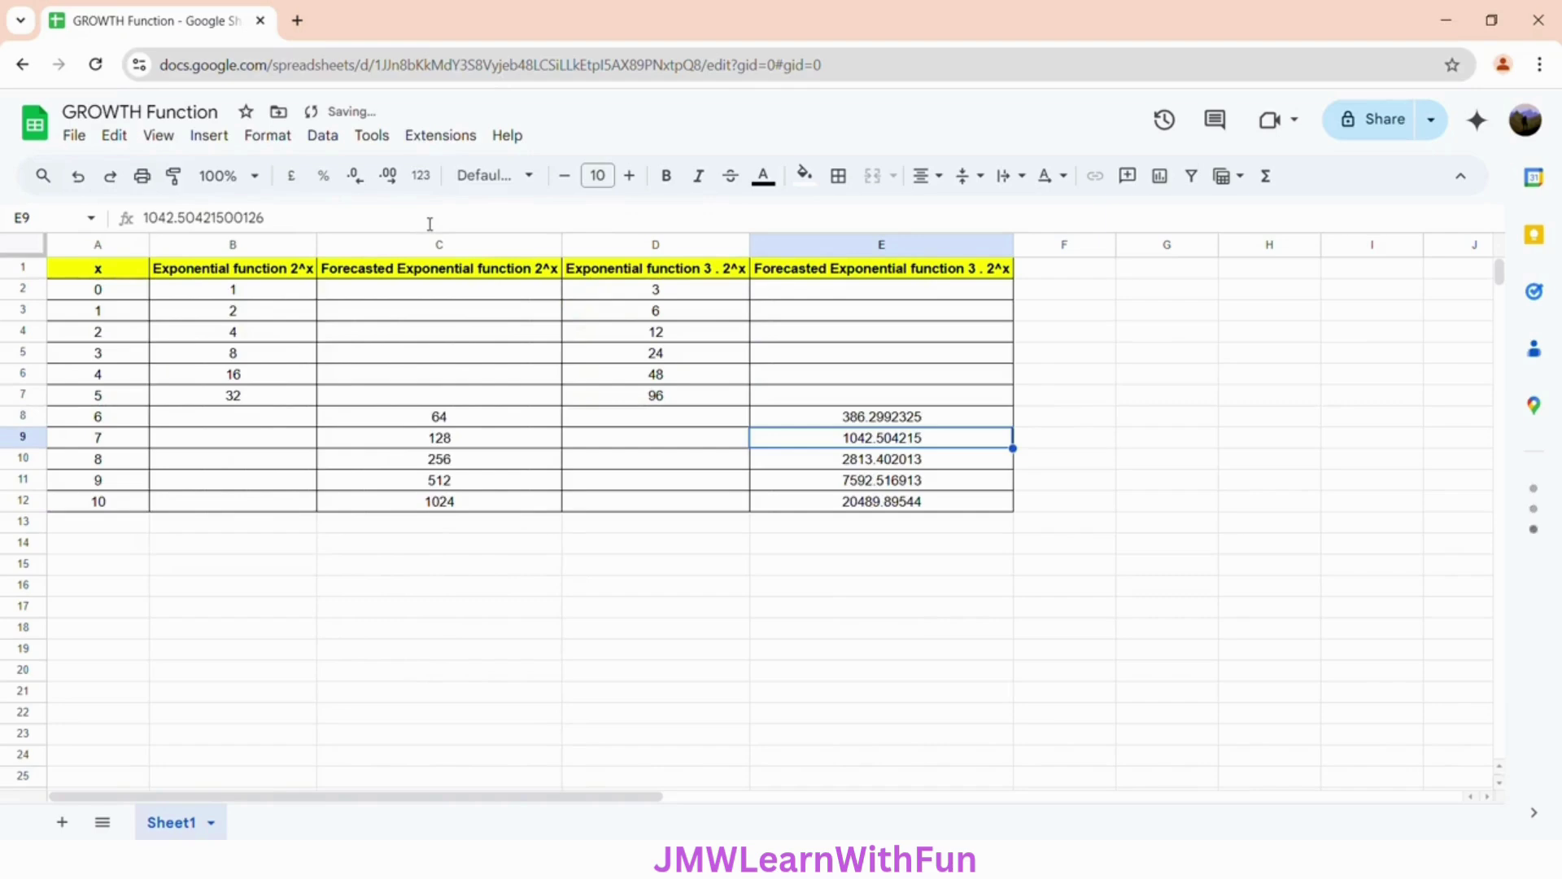
Remove the b argument 0 from the GROWTH formula in E8.
left_click(870, 421)
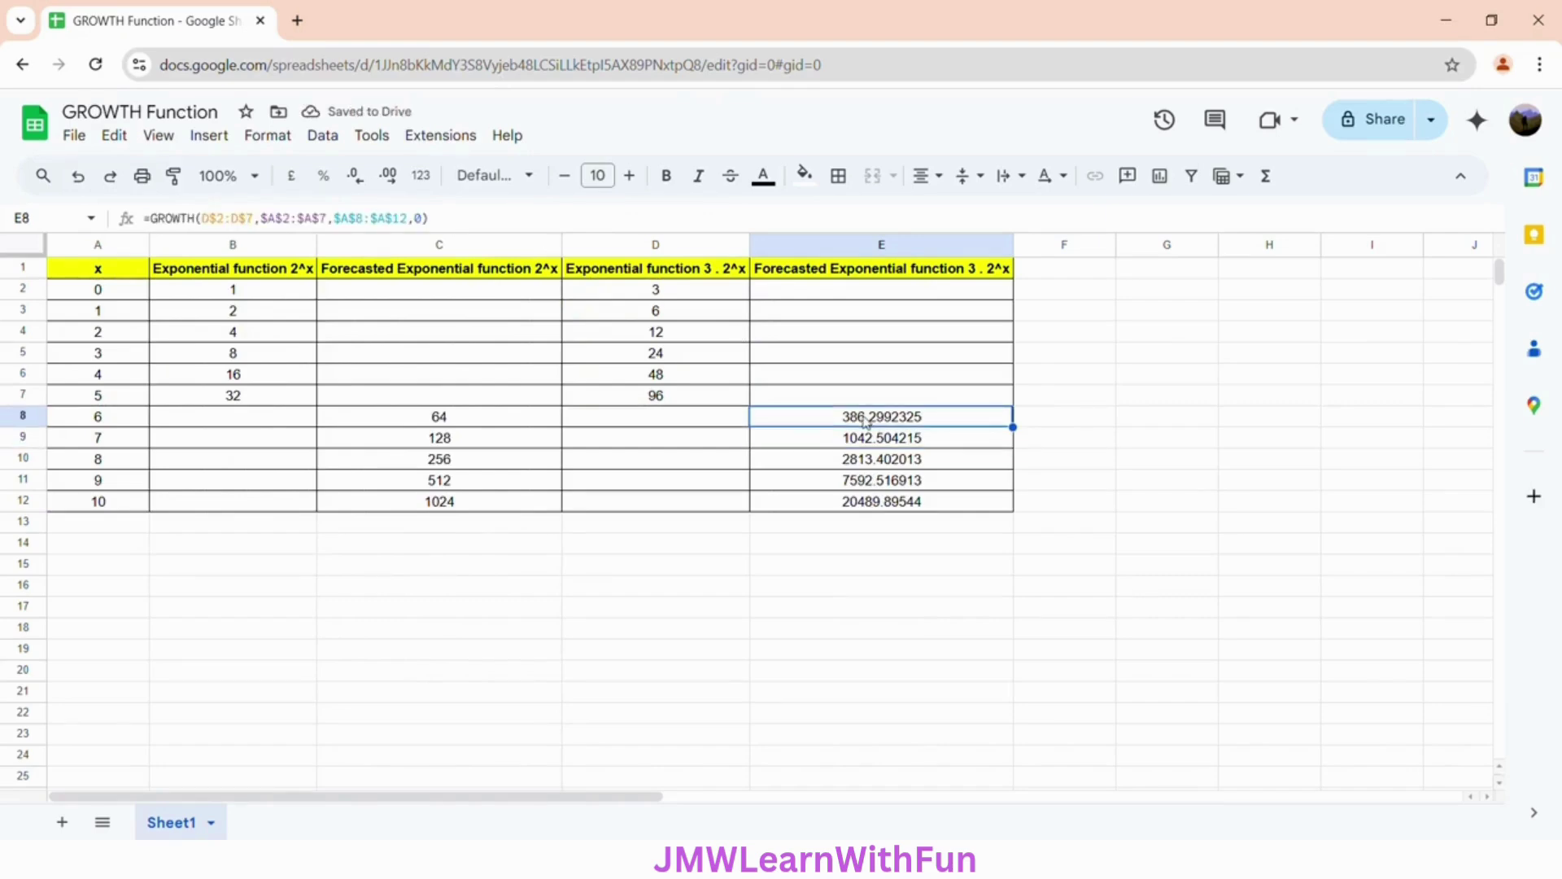
left_click(429, 227)
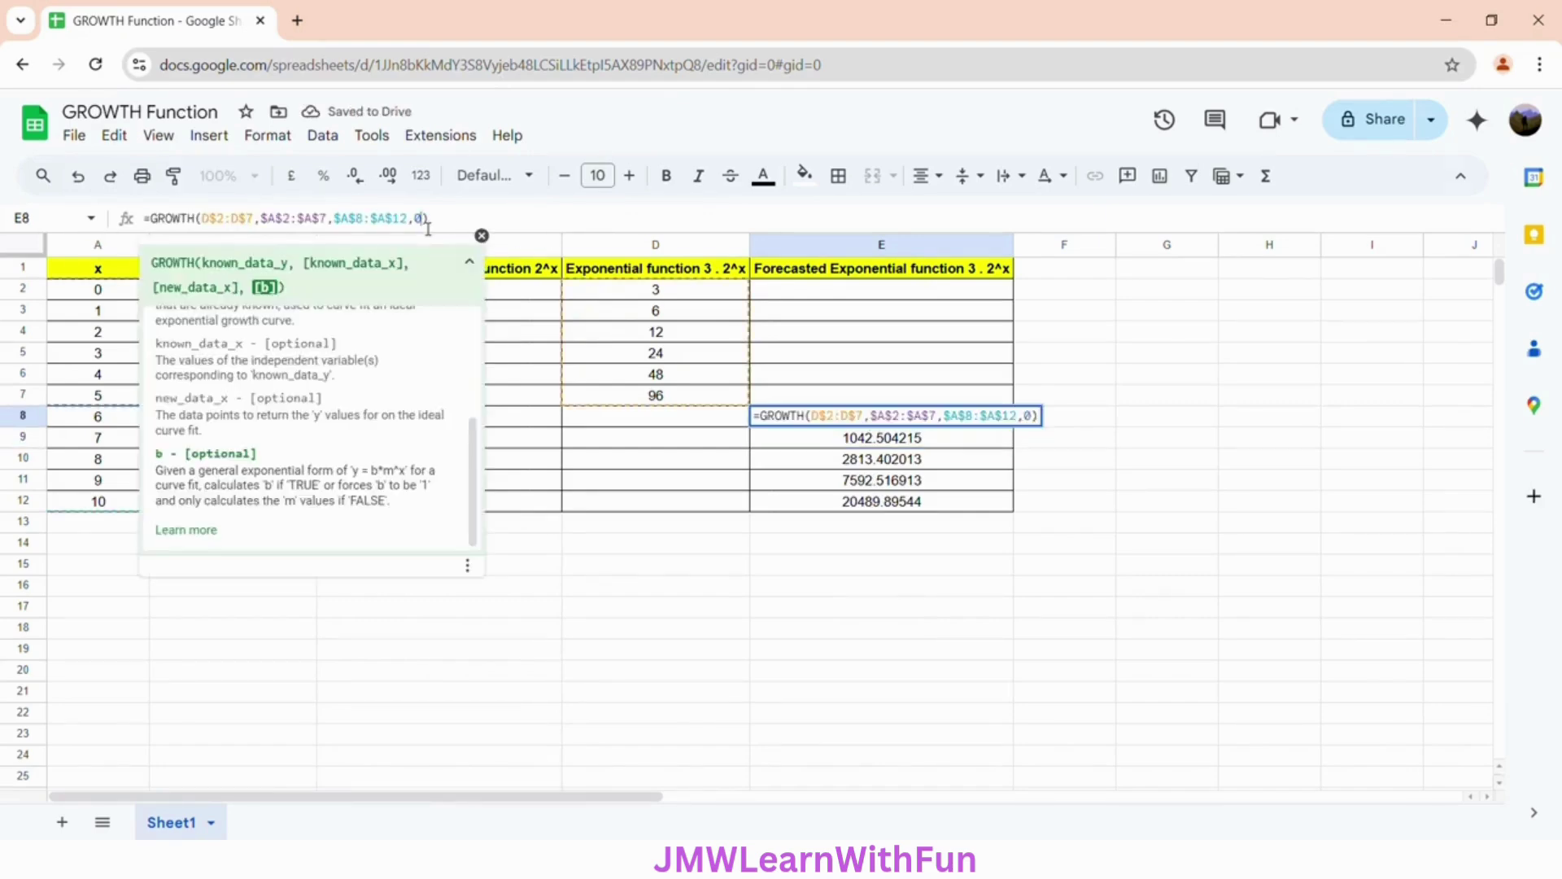
key("BackSpace")
key("BackSpace")
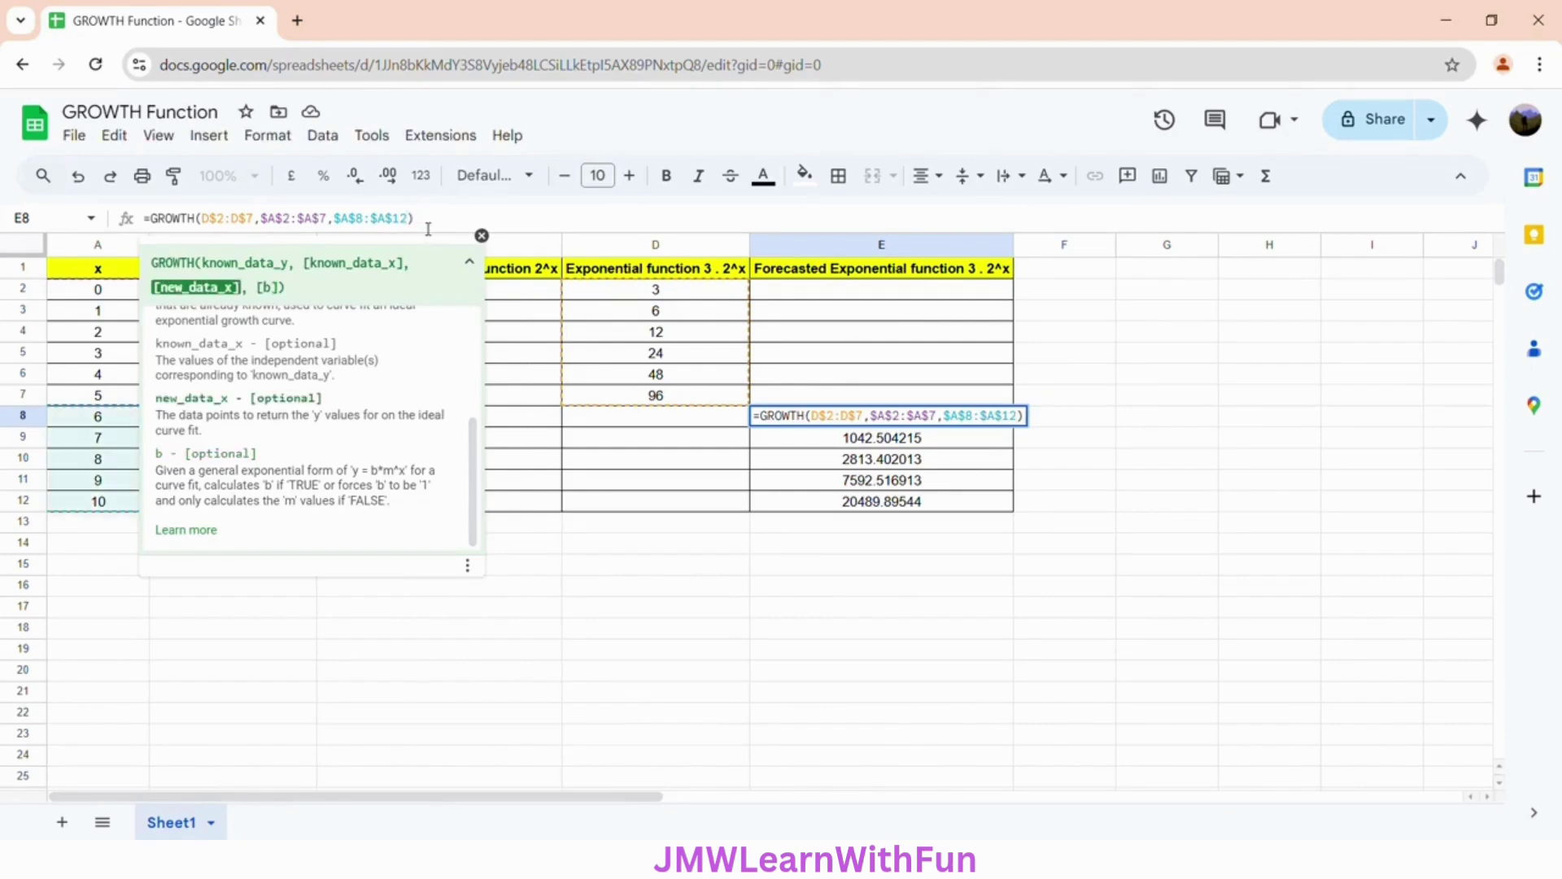
key("Return")
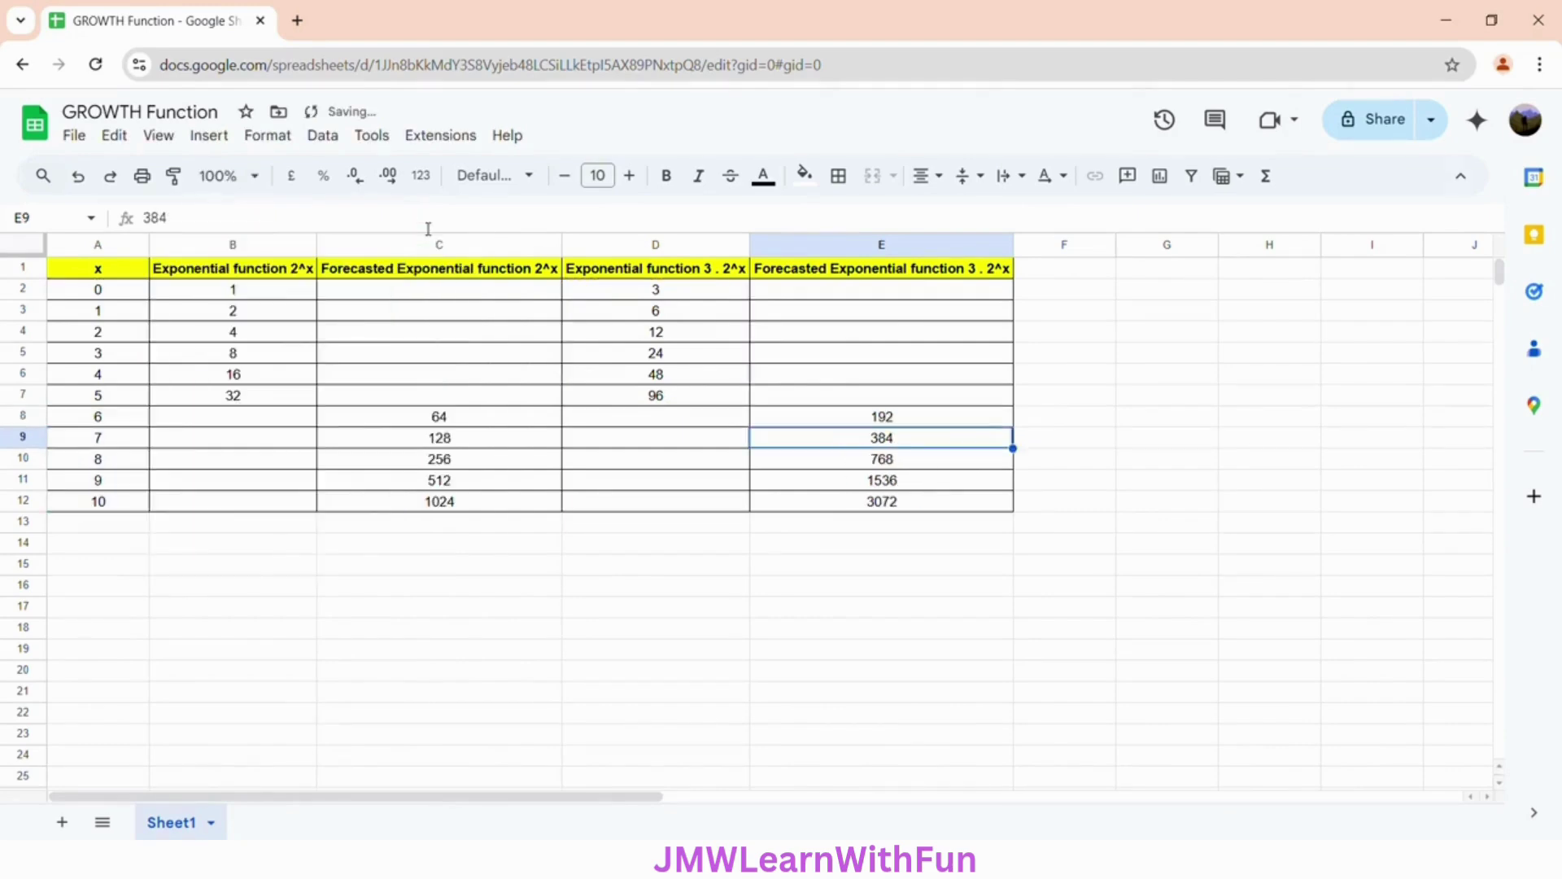
left_click(866, 423)
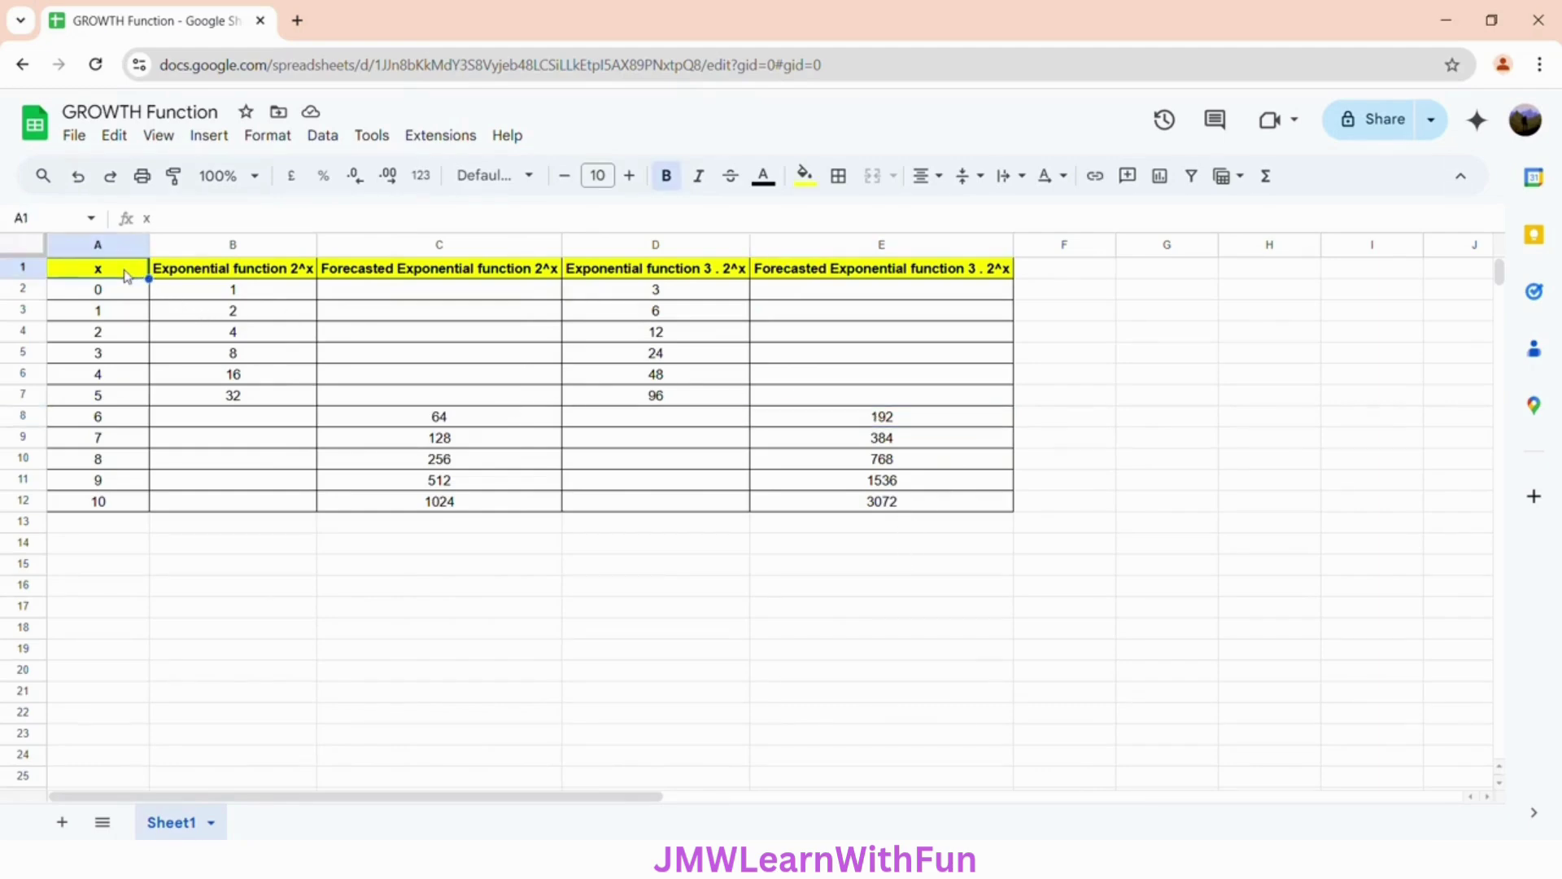
Insert a line chart of the 2^x data and its forecast from the range A1:C12.
left_click_drag(127, 275, 499, 508)
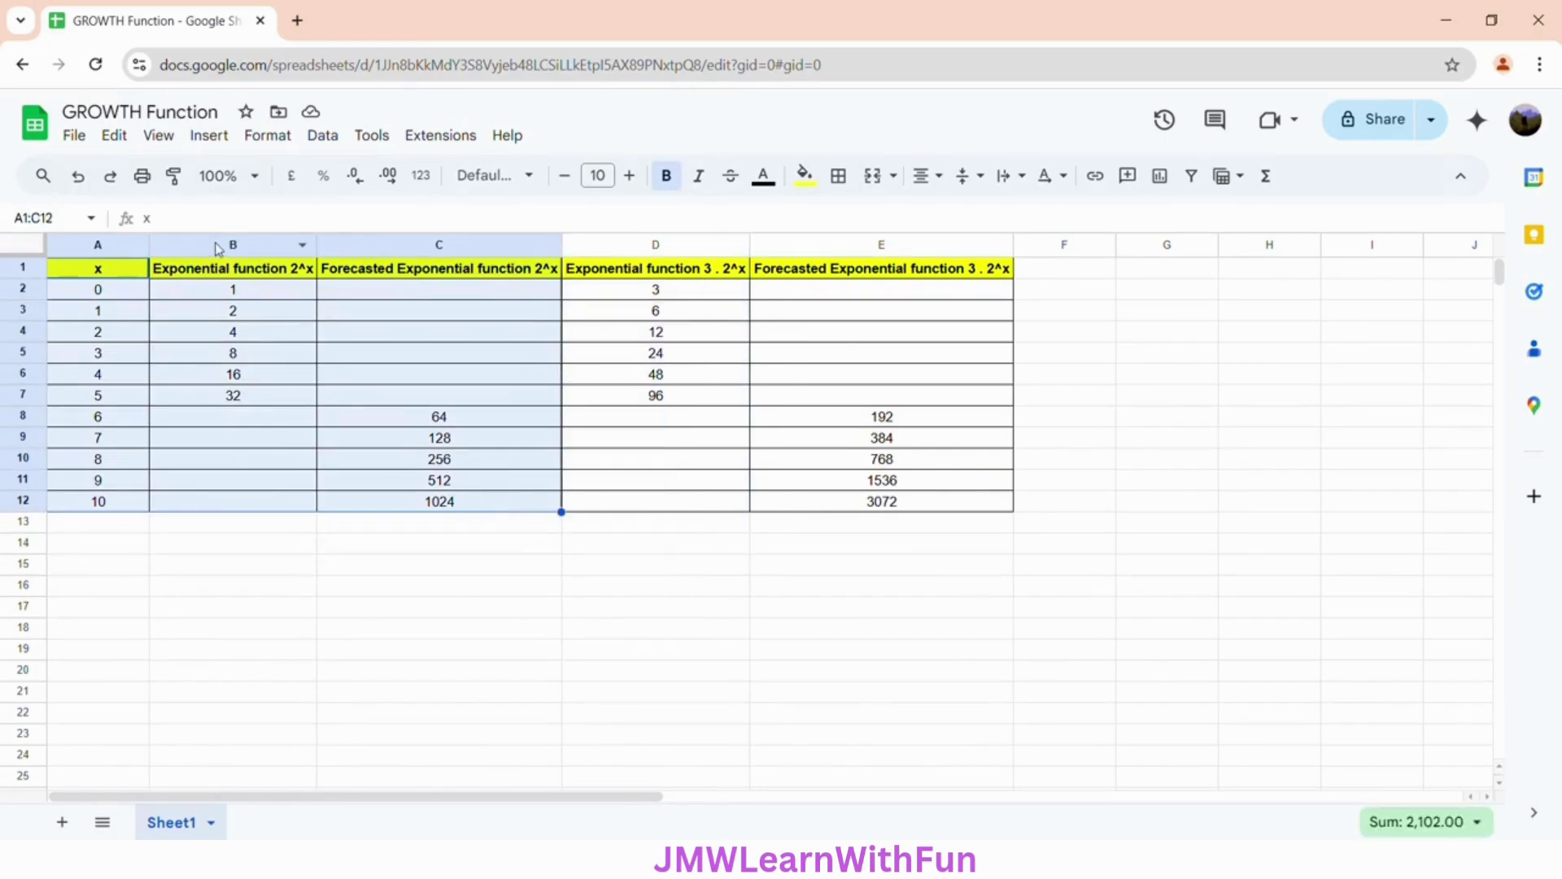
left_click(215, 140)
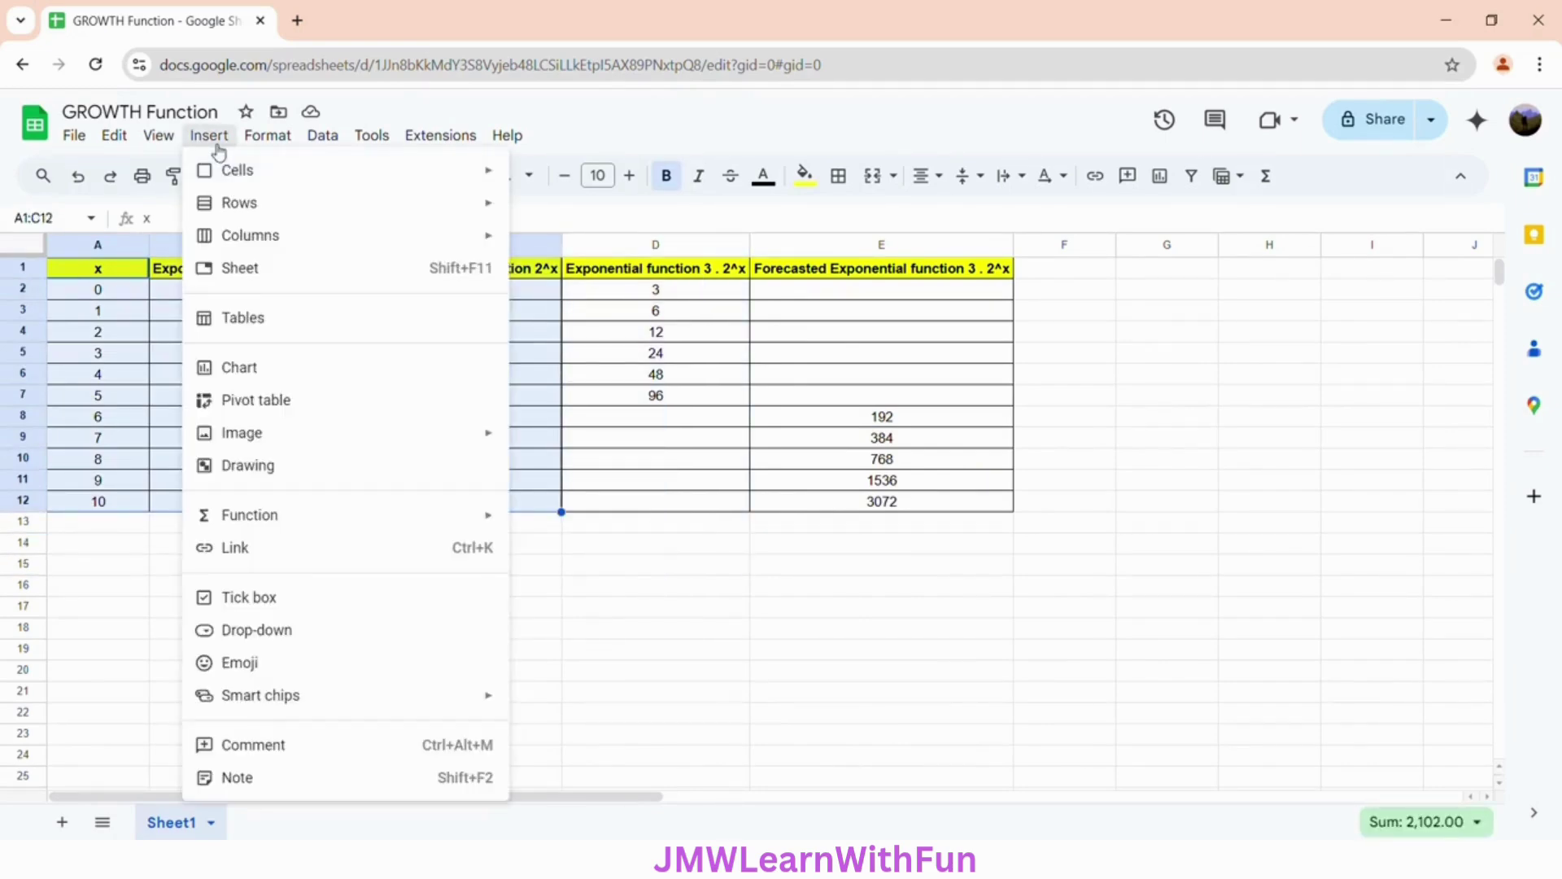
left_click(294, 375)
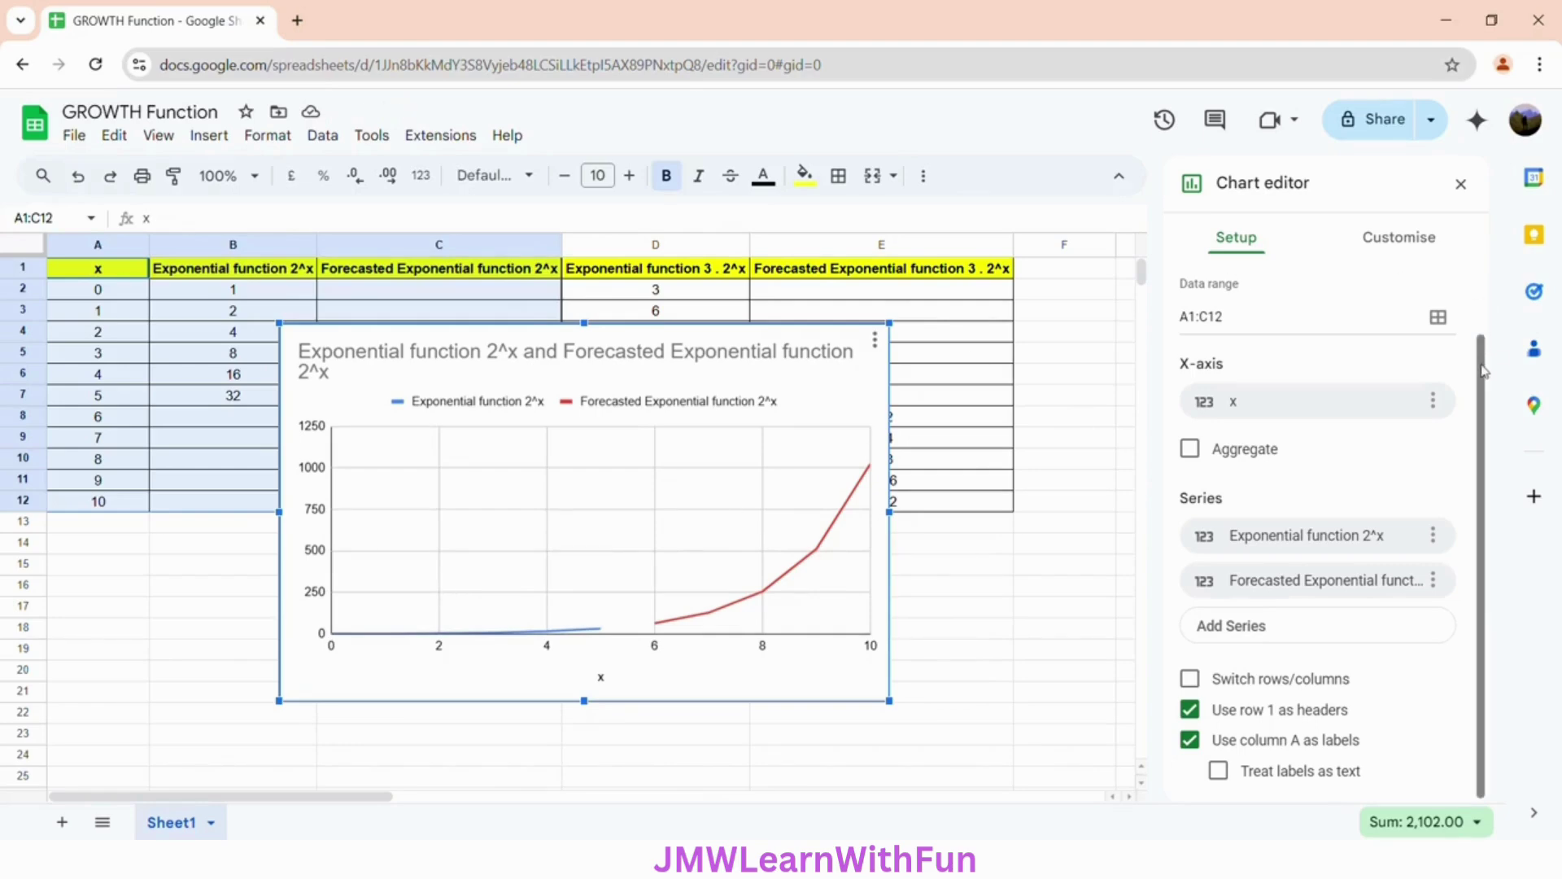
left_click_drag(1487, 371, 1471, 259)
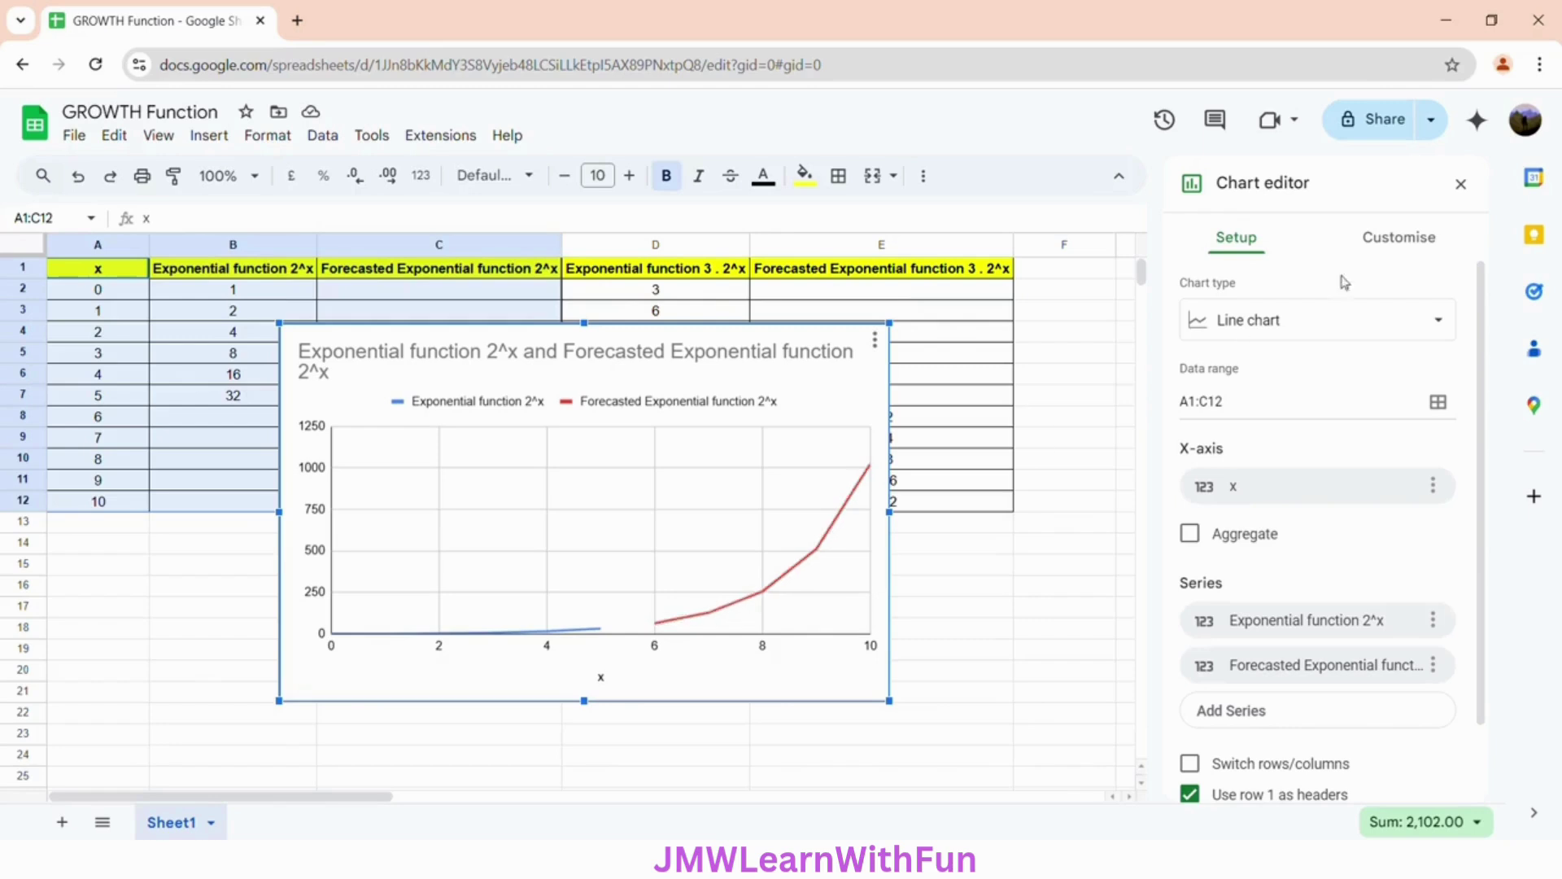
Set the line dash type of the Forecasted Exponential function 2^x series to short dashes.
left_click(1377, 240)
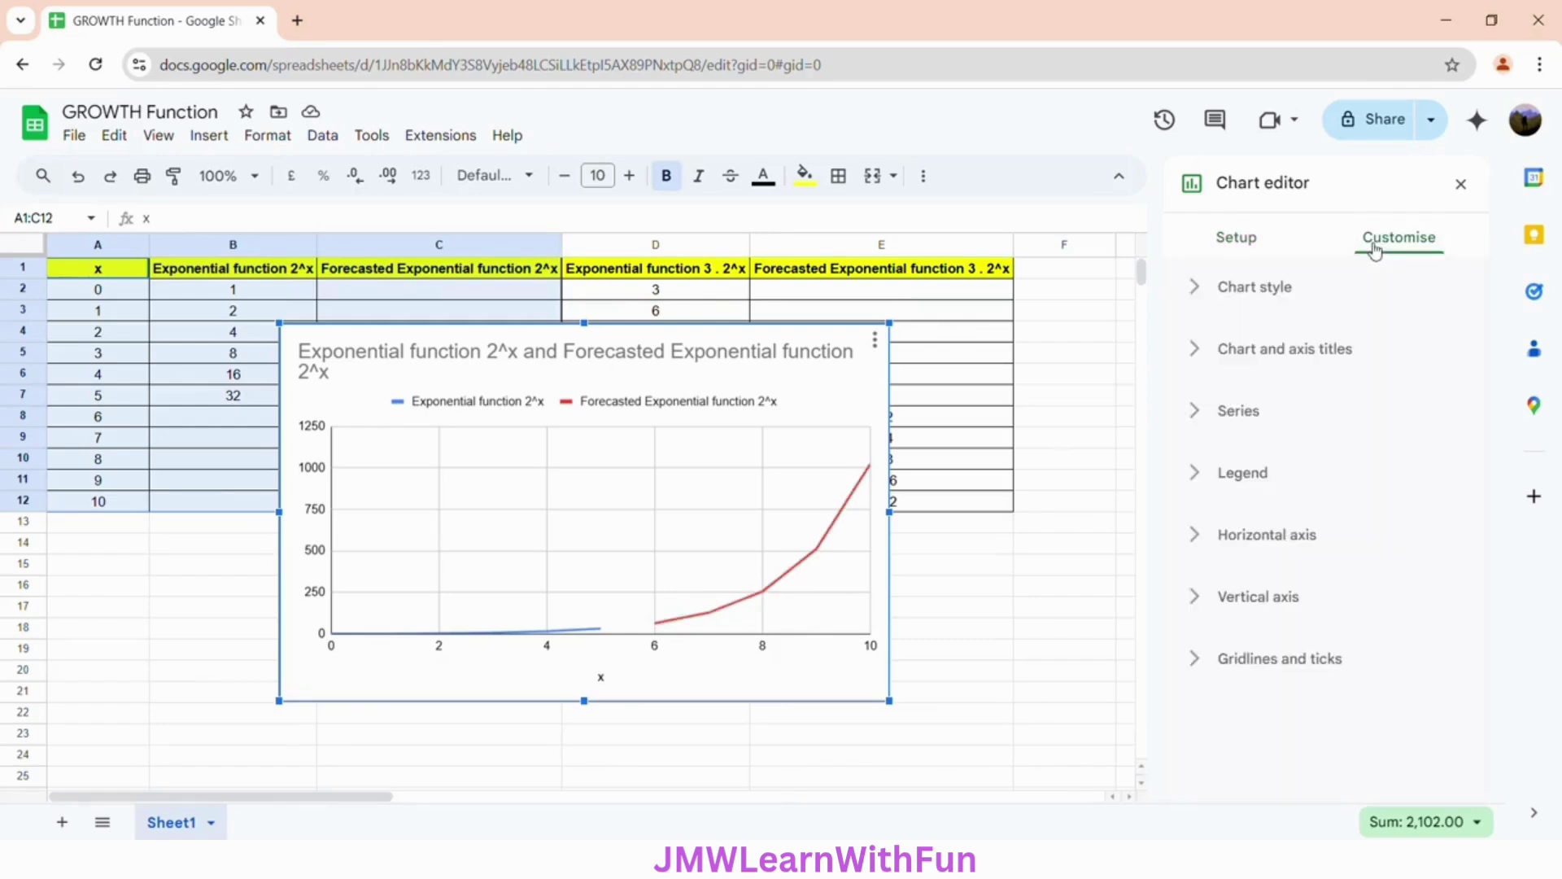
left_click(1223, 419)
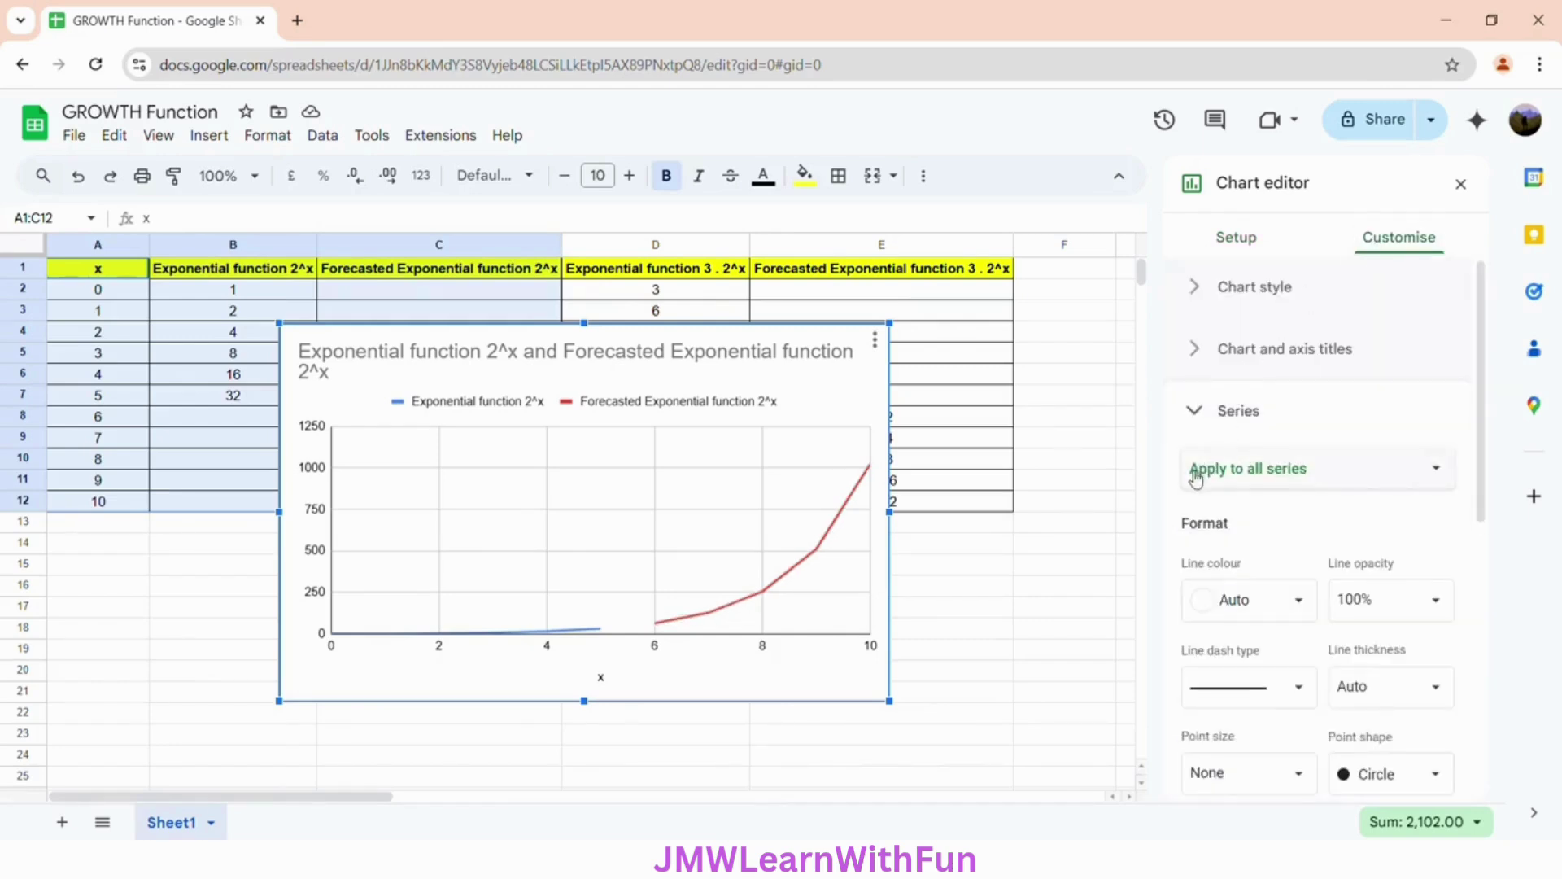
left_click(1303, 476)
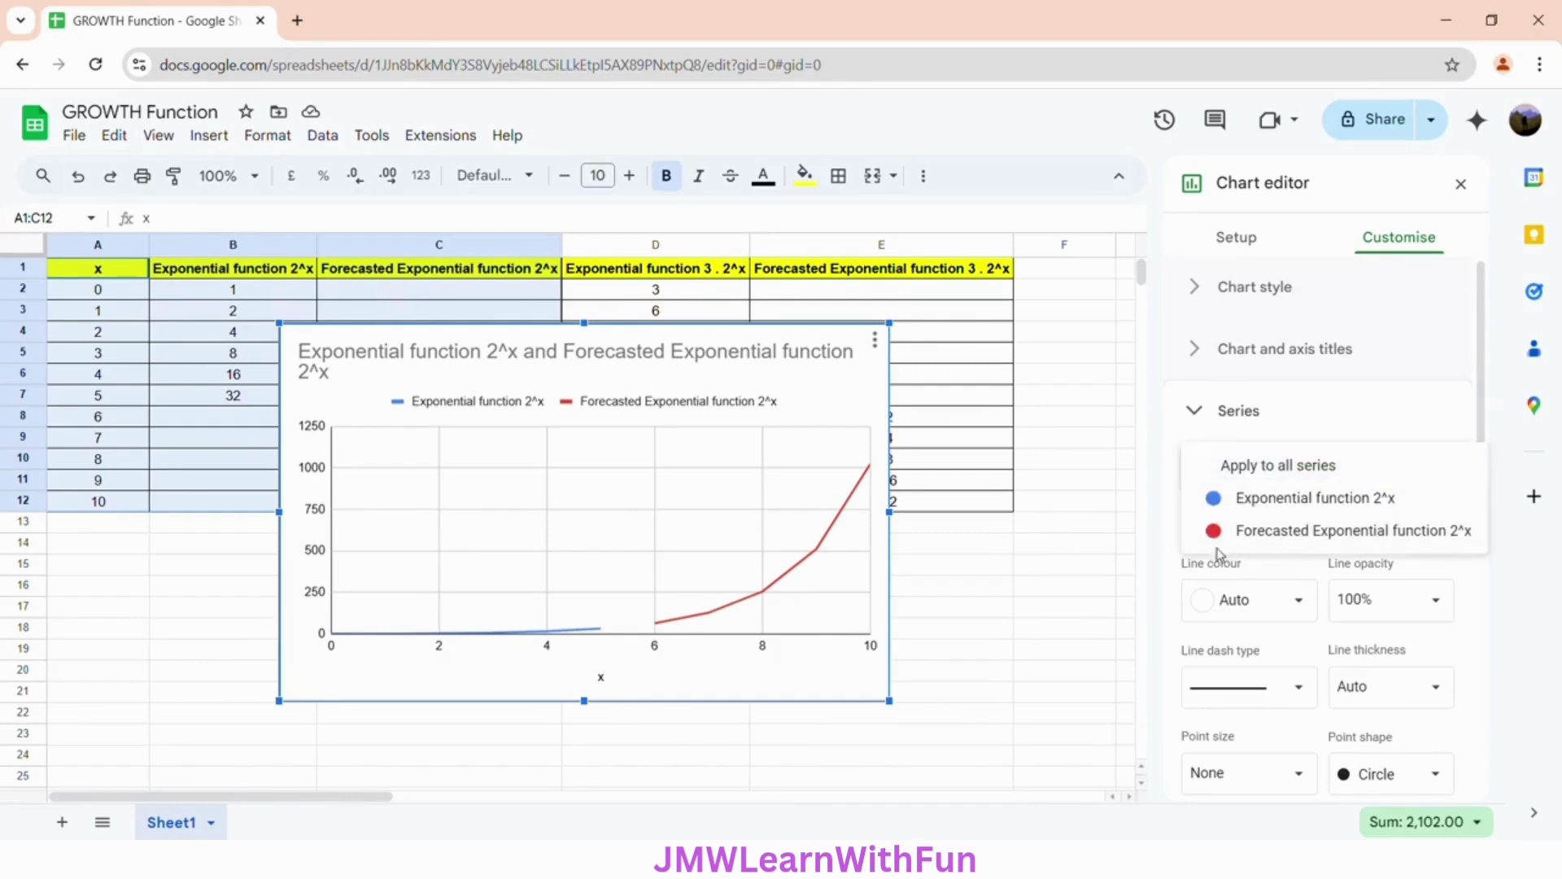
left_click(1350, 533)
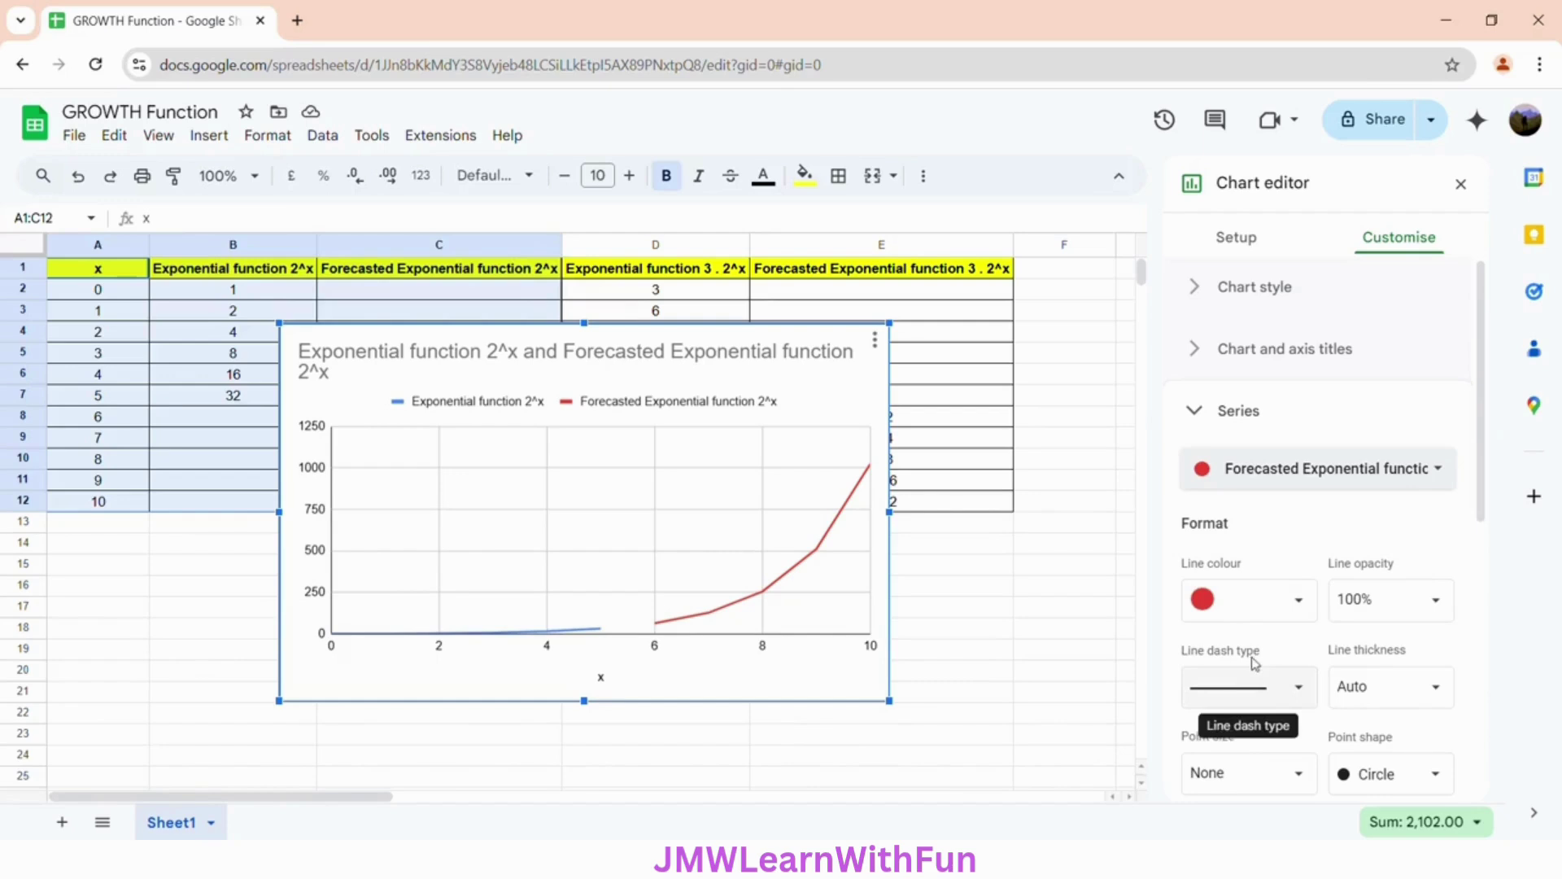
left_click(1251, 690)
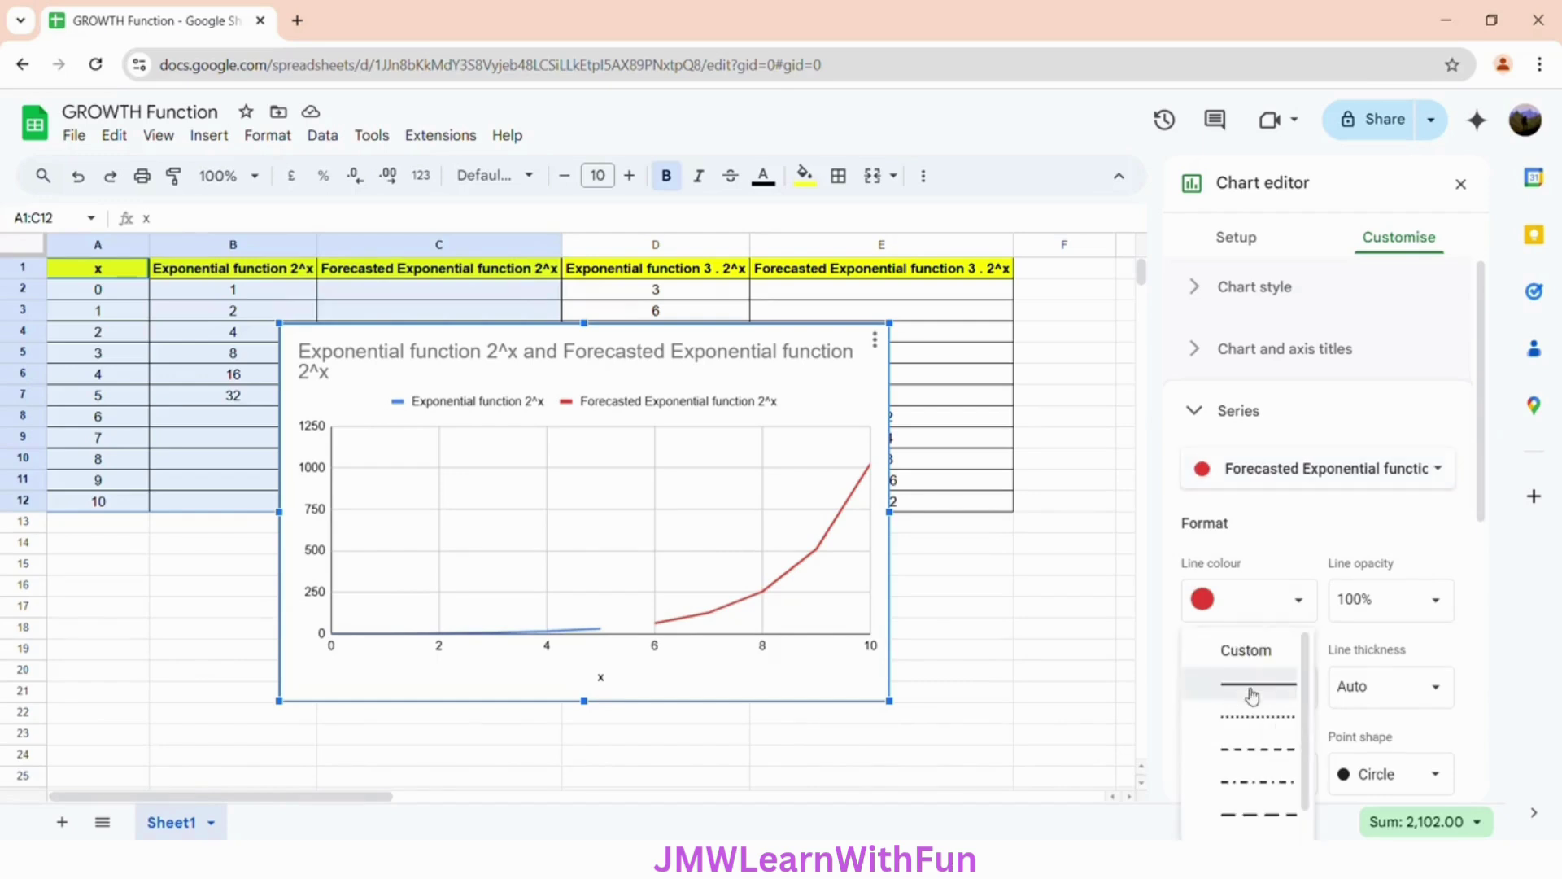
left_click(1229, 749)
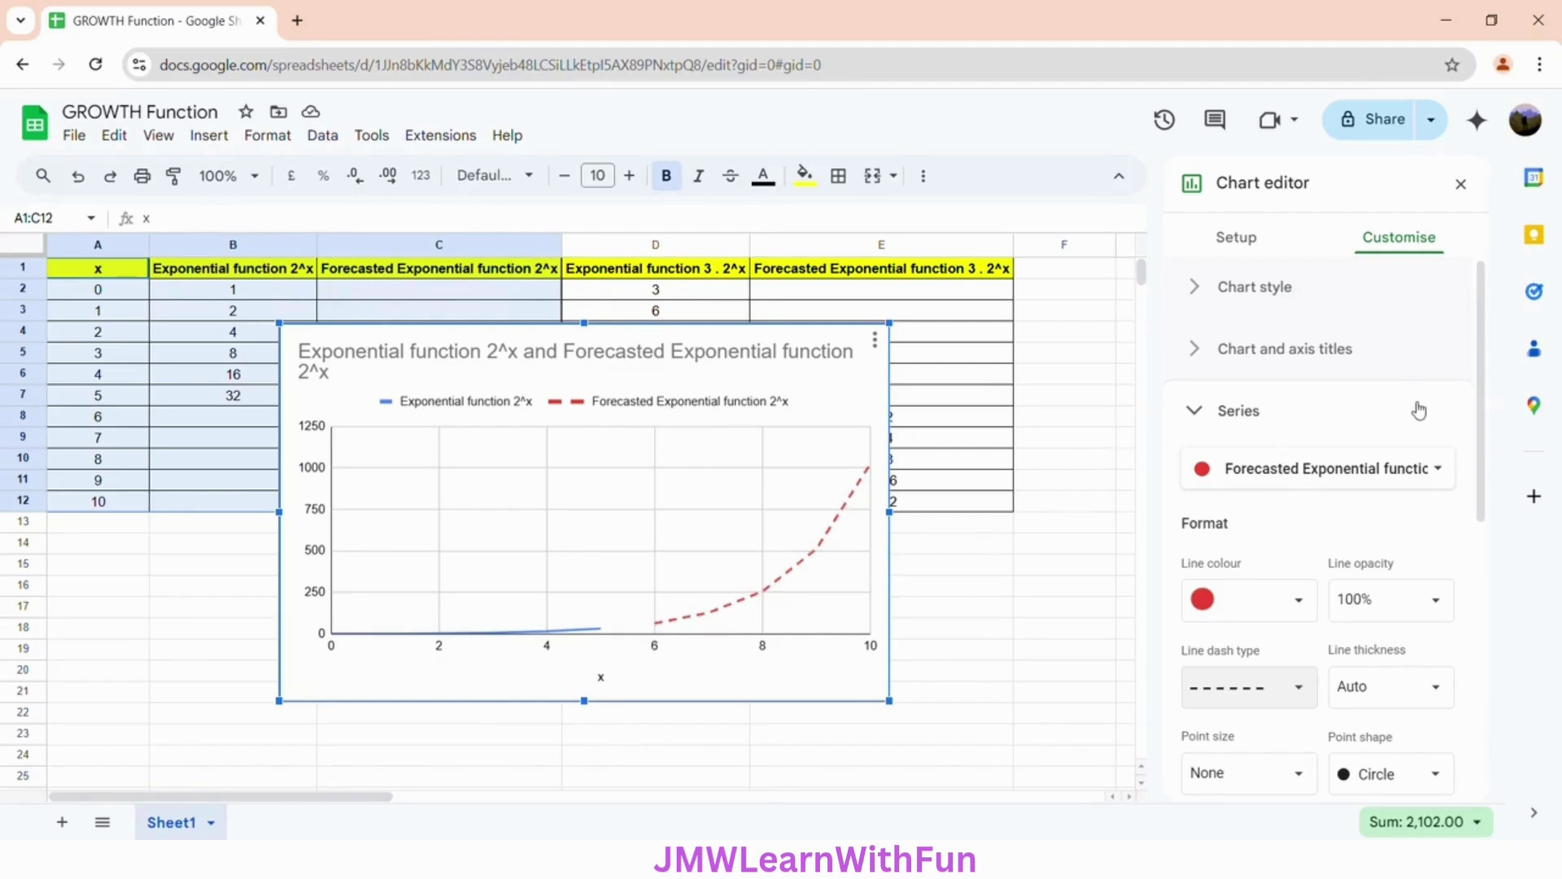
Turn on data labels for all series of the chart.
scroll(1419, 411, "down", 1)
scroll(1419, 411, "down", 1)
scroll(1297, 440, "up", 2)
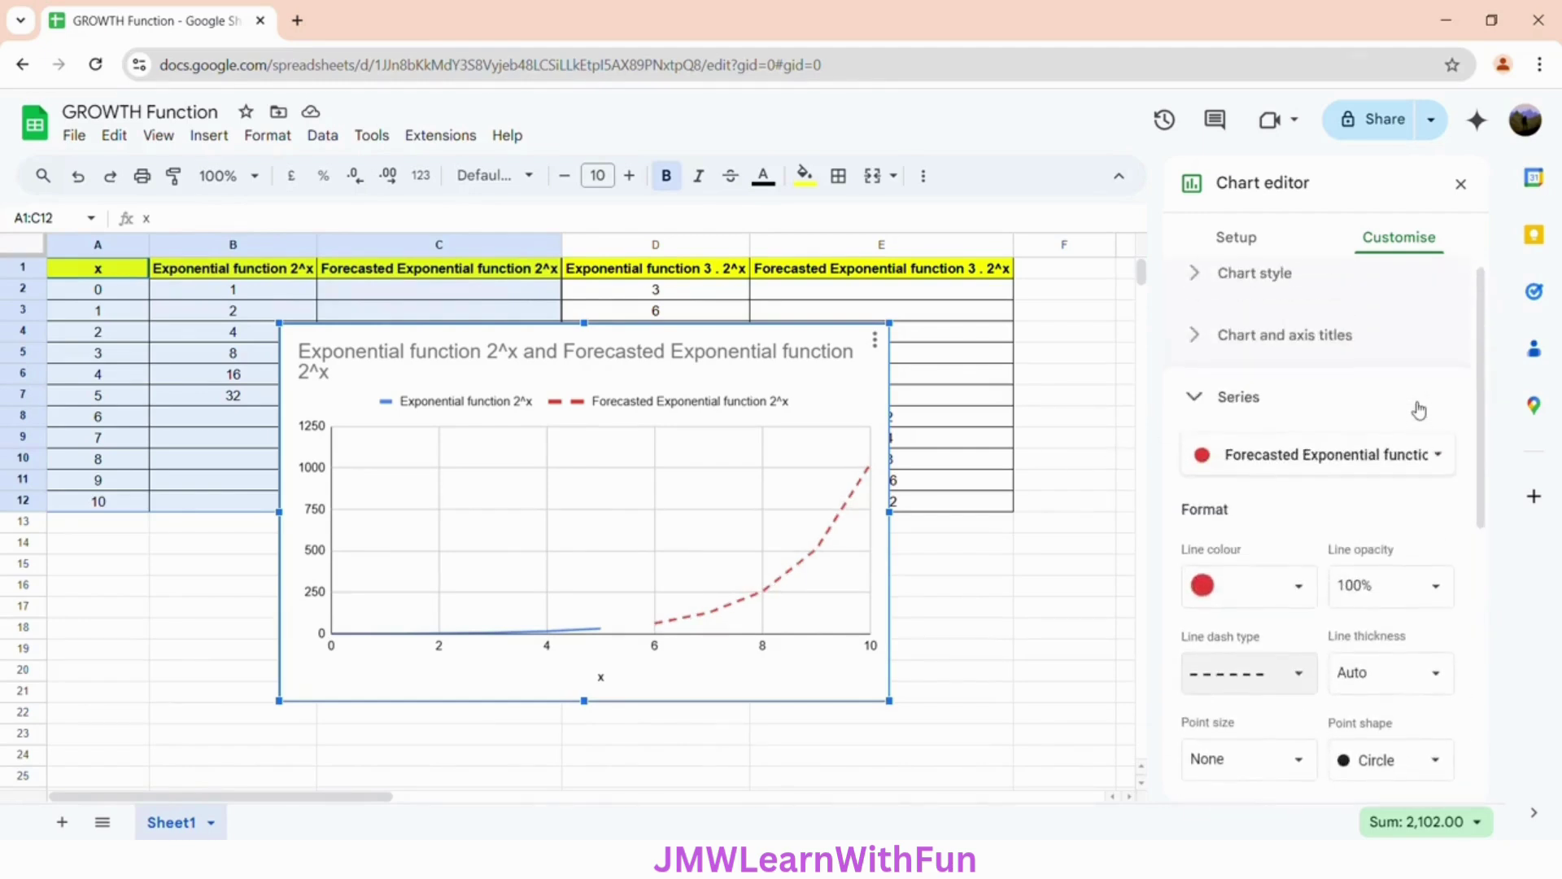
left_click(1301, 455)
left_click(1284, 387)
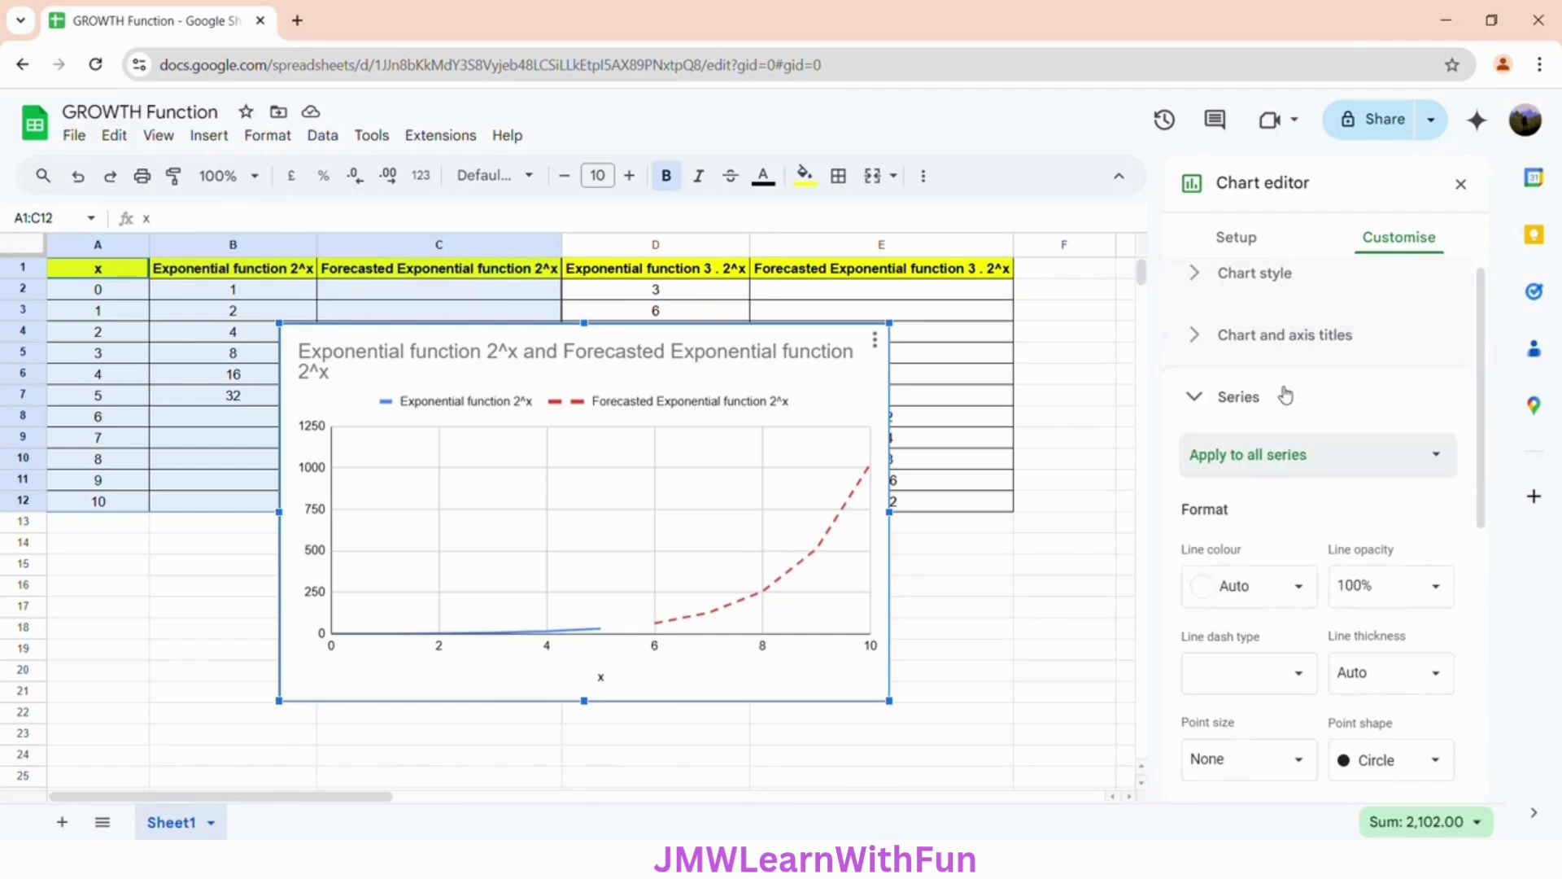
scroll(1301, 521, "down", 5)
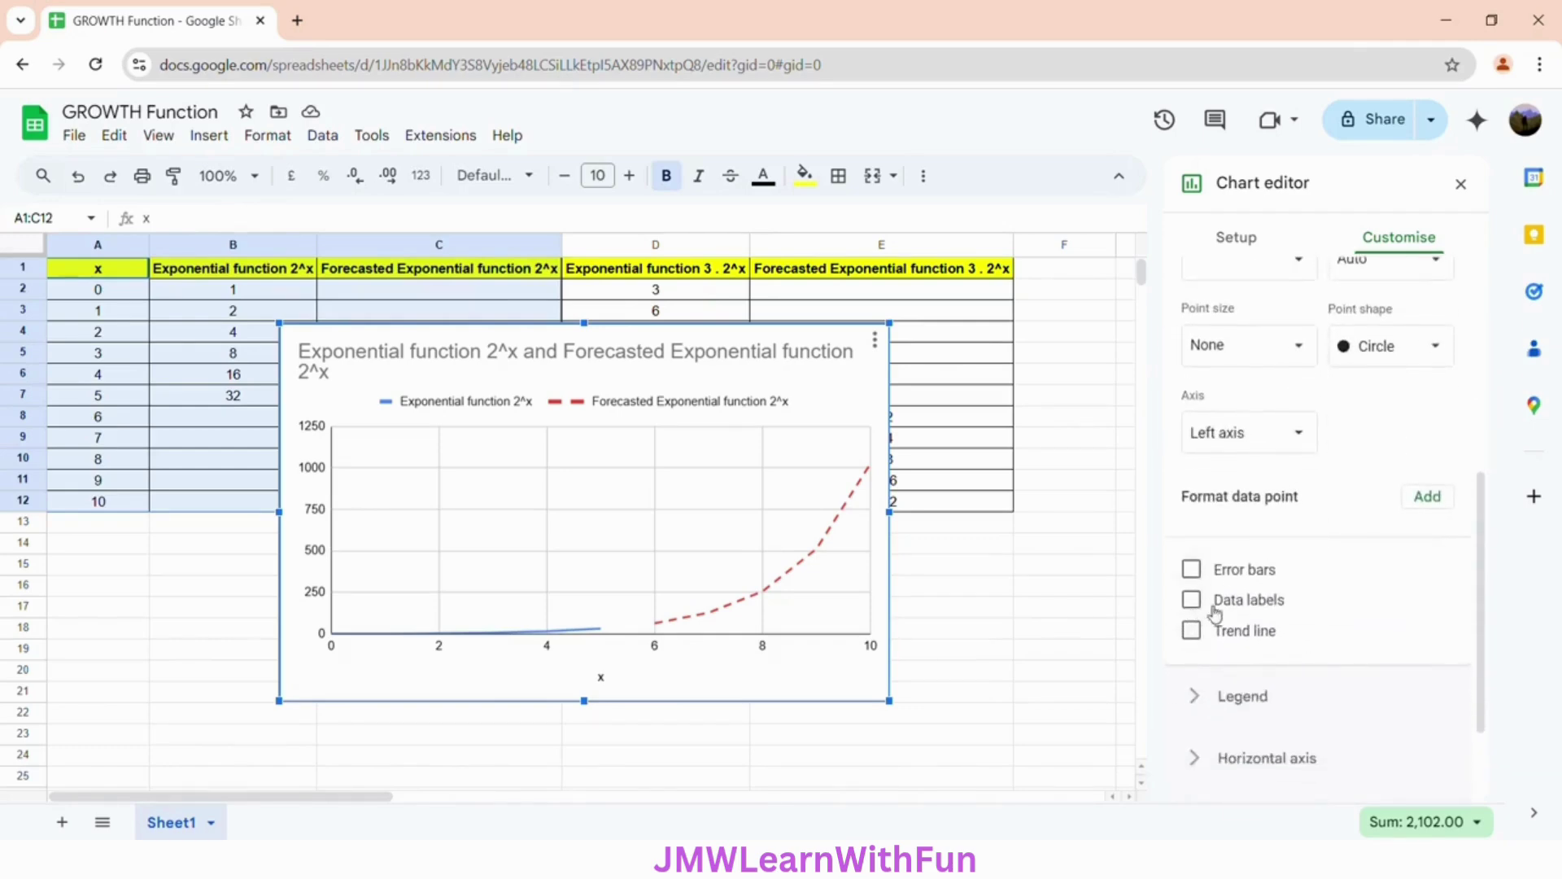
left_click(1240, 605)
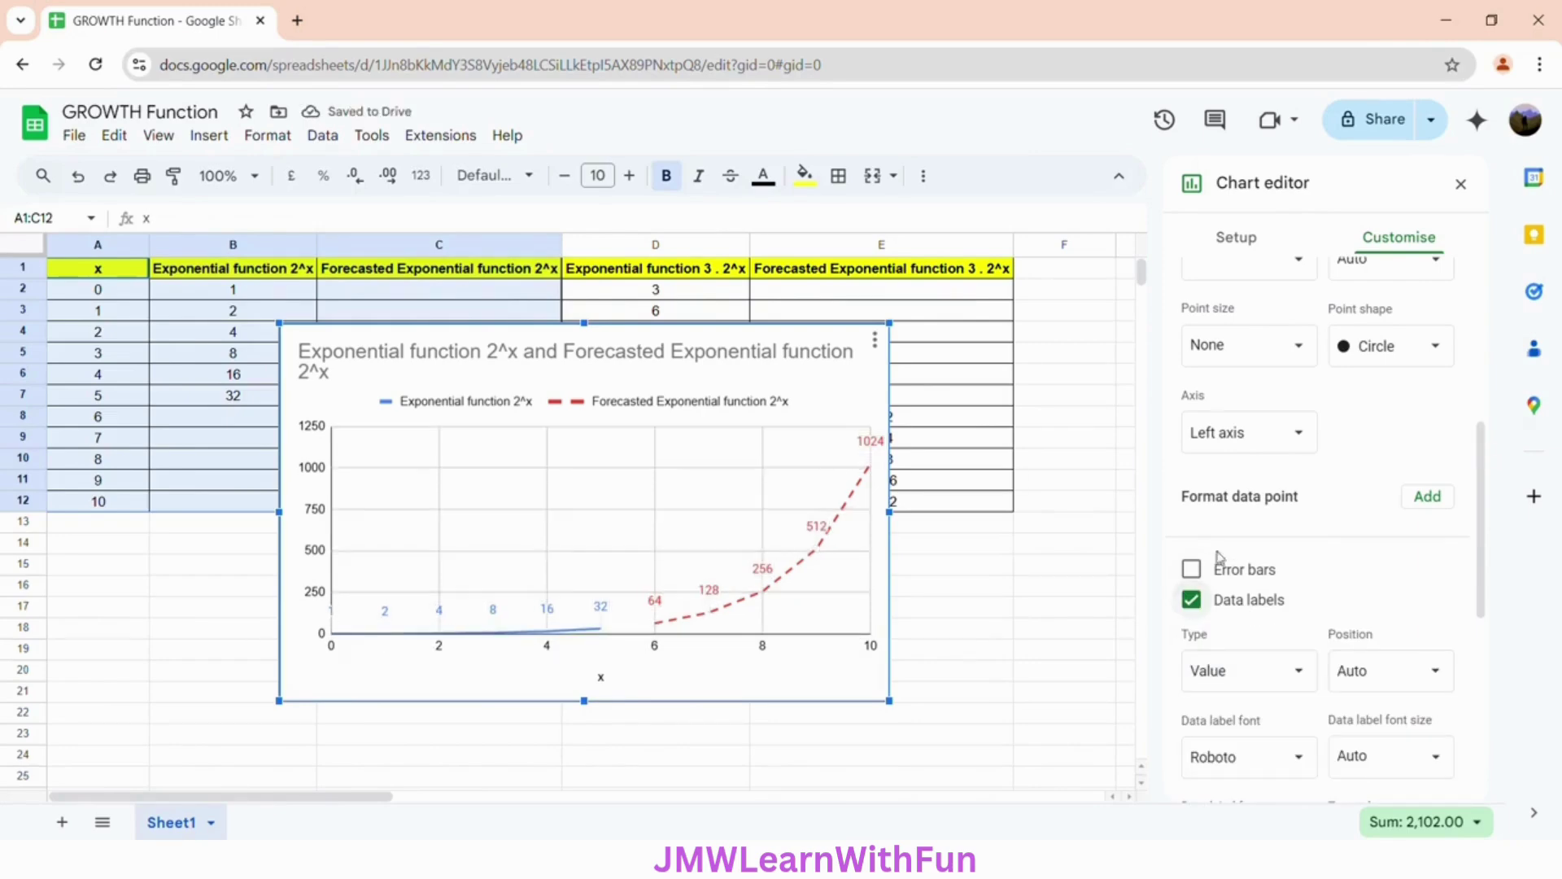
Give all series of the chart circle point markers with a point size of 7px.
scroll(1384, 441, "up", 1)
scroll(1384, 440, "up", 1)
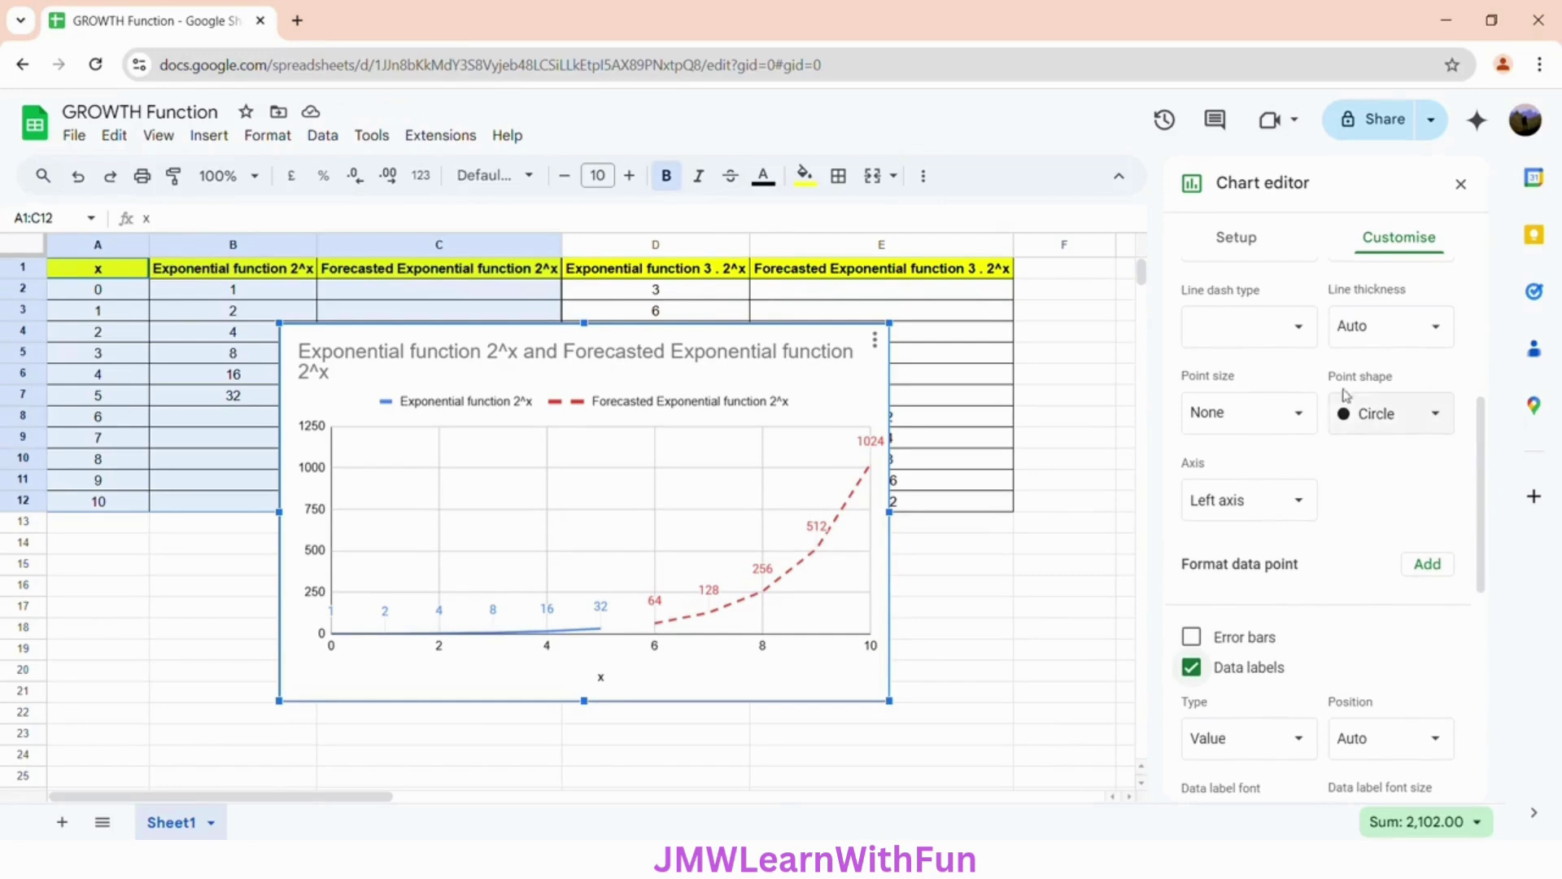
left_click(1374, 415)
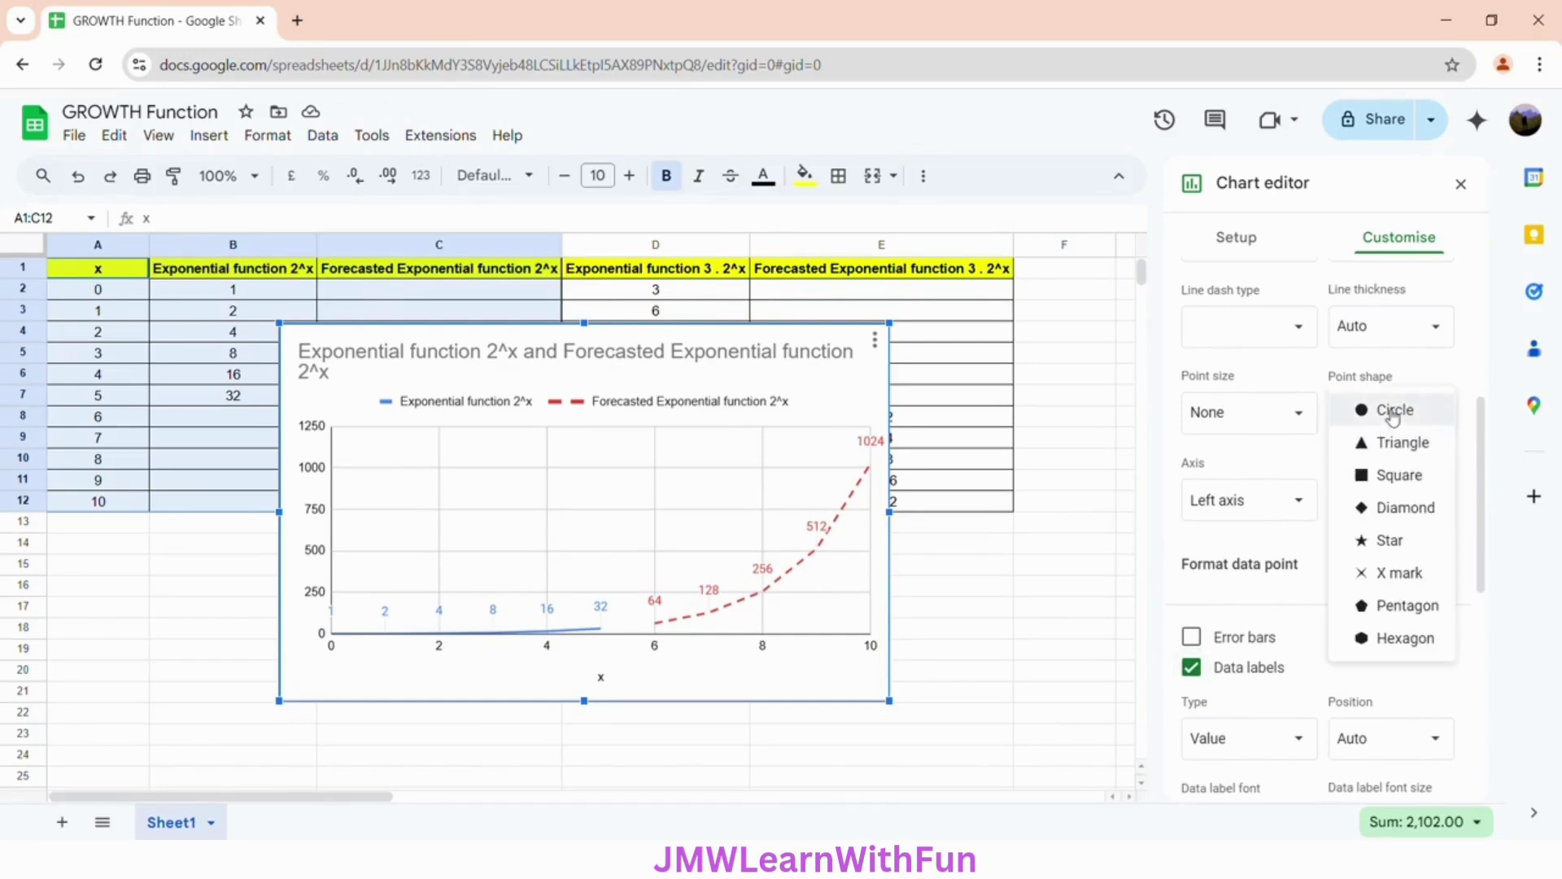
left_click(1388, 411)
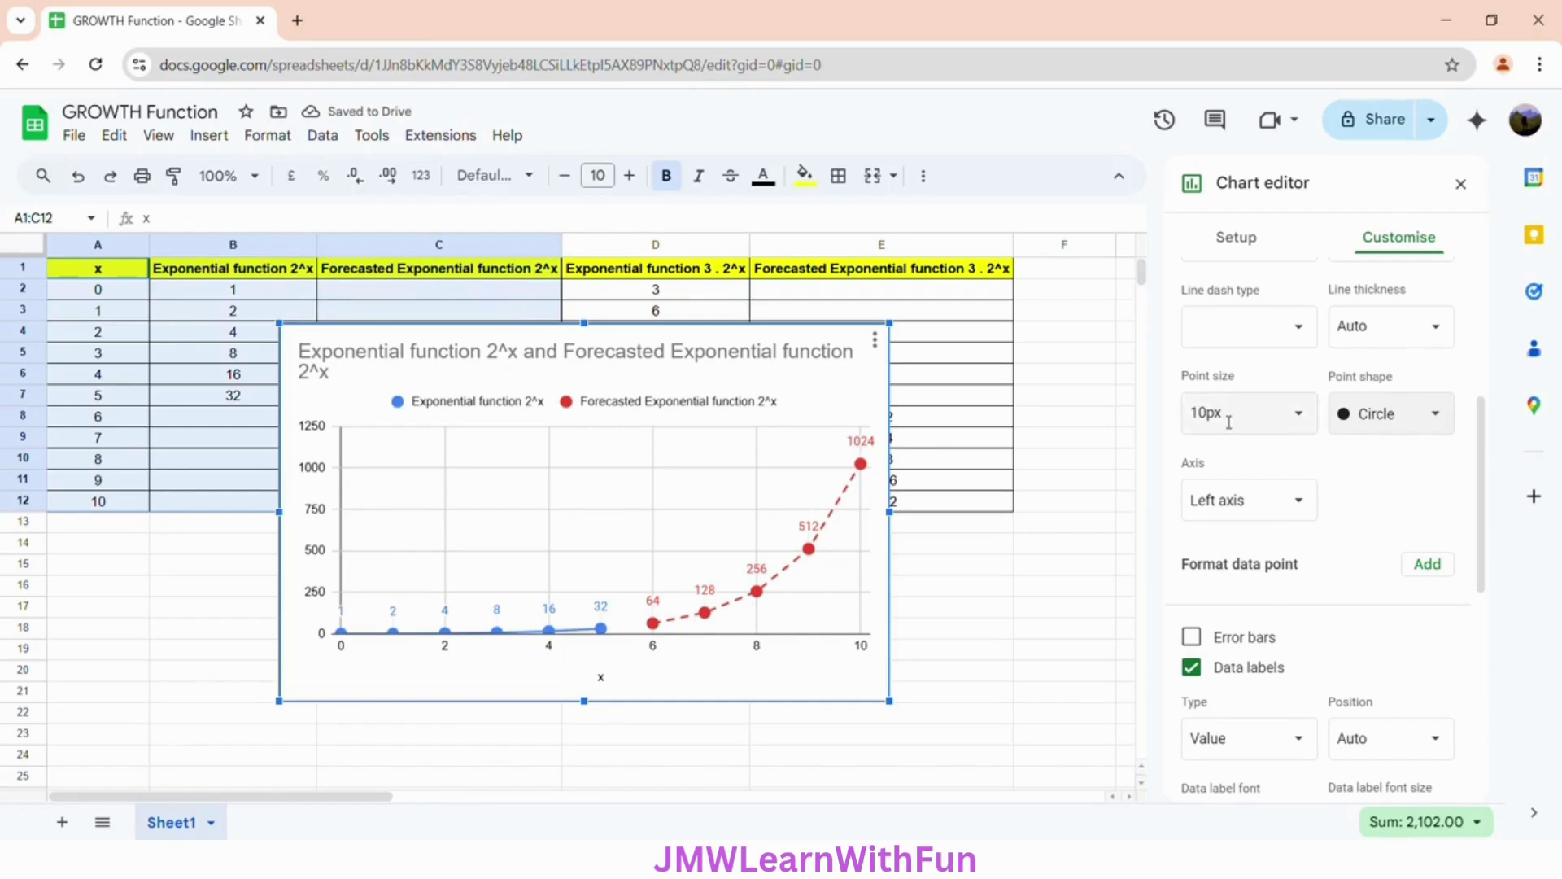
left_click(1224, 415)
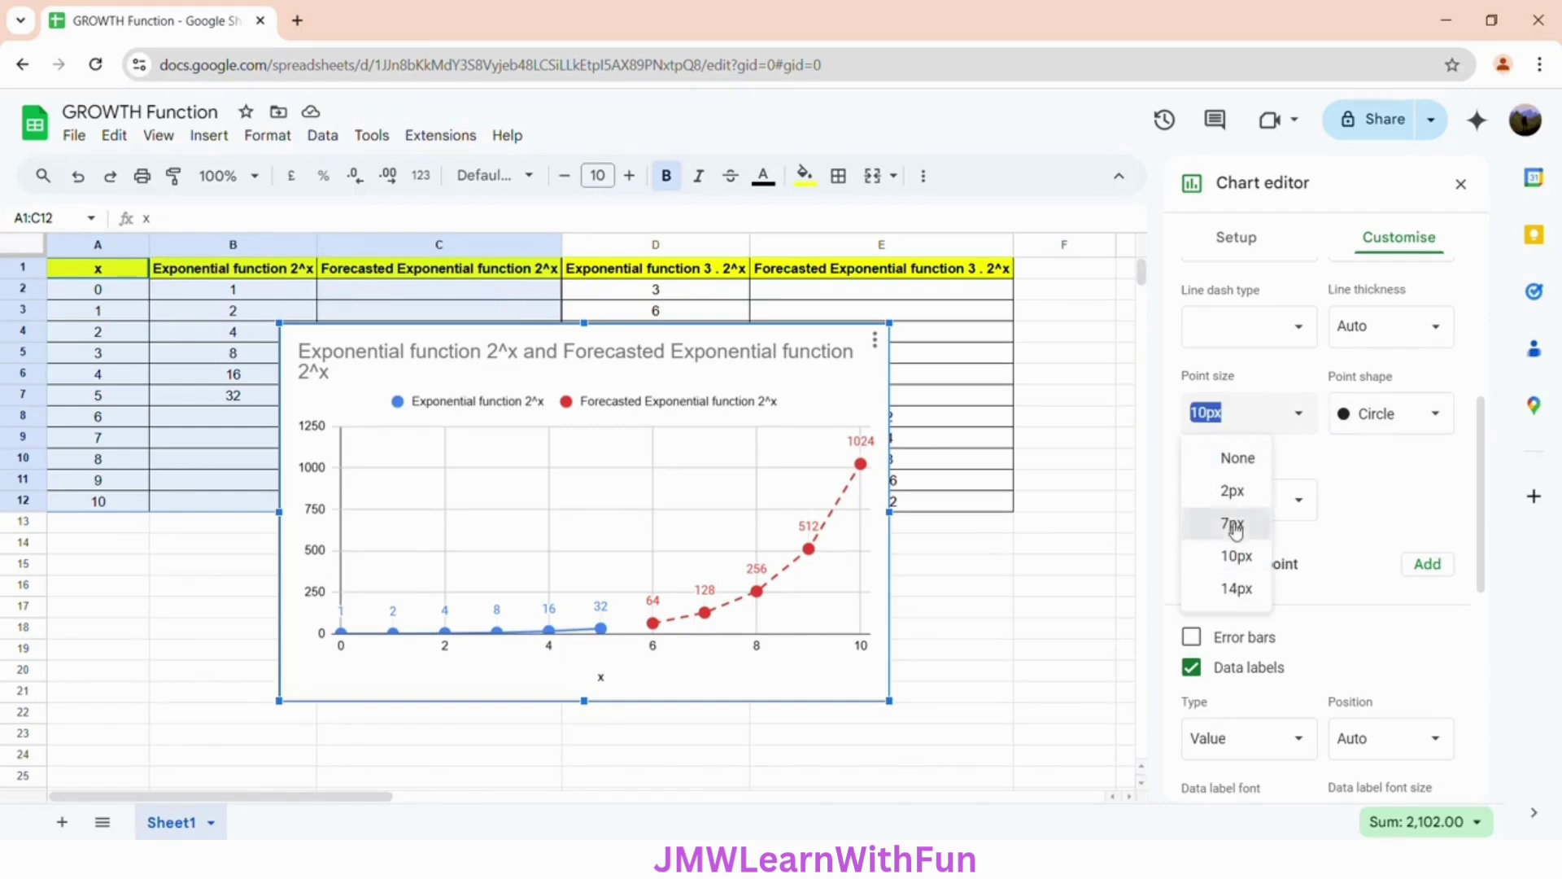
left_click(1234, 527)
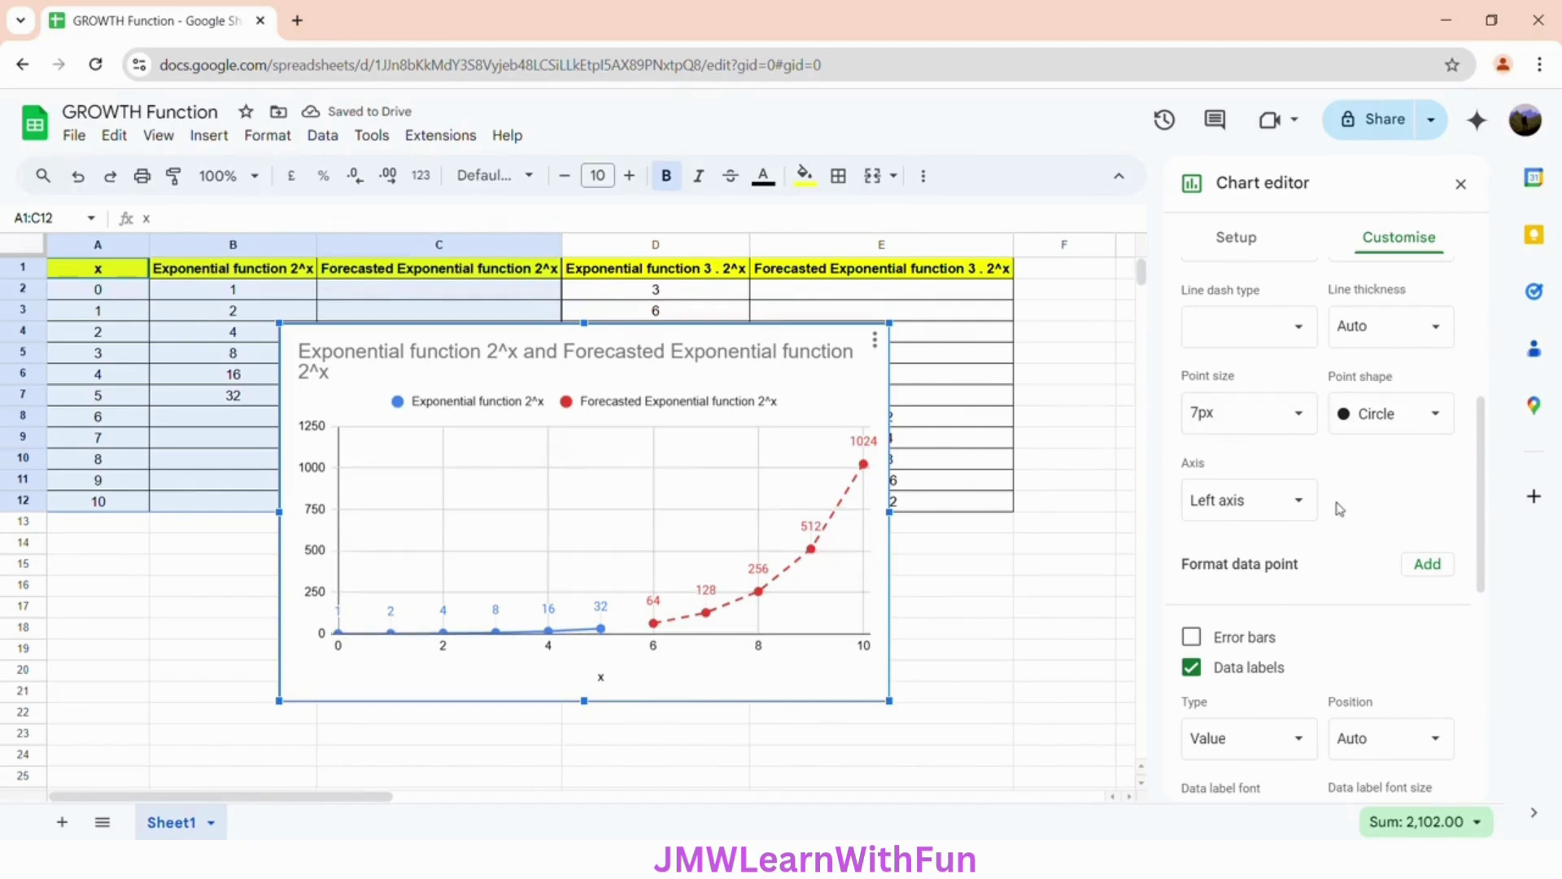
Set the chart's vertical axis title to 2^x.
scroll(1256, 393, "up", 4)
left_click(1229, 363)
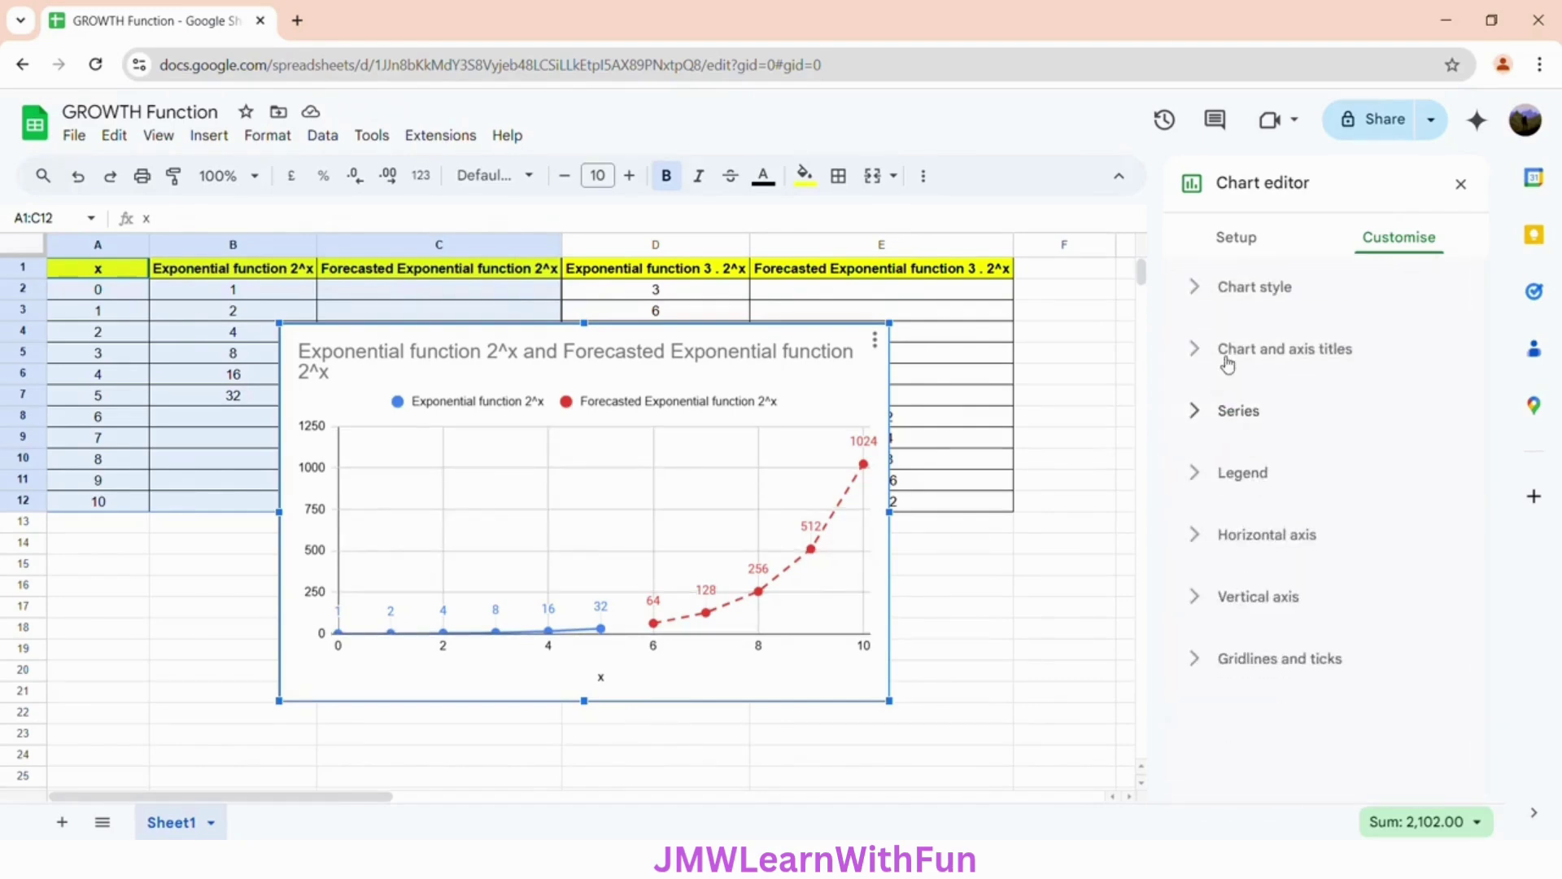
left_click(1346, 359)
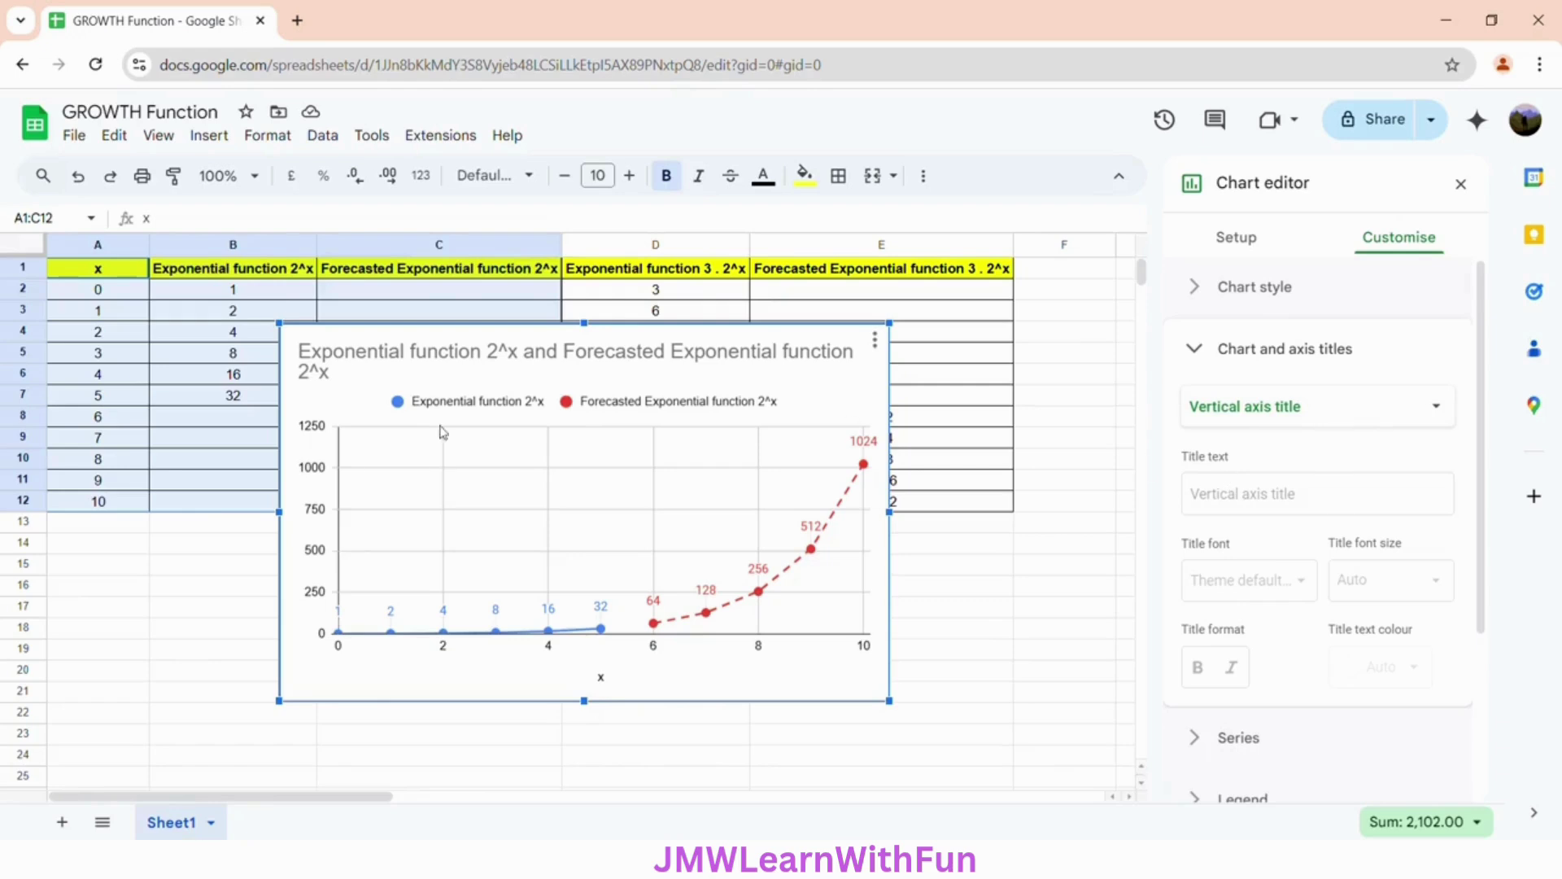
left_click(1285, 498)
type("2^x")
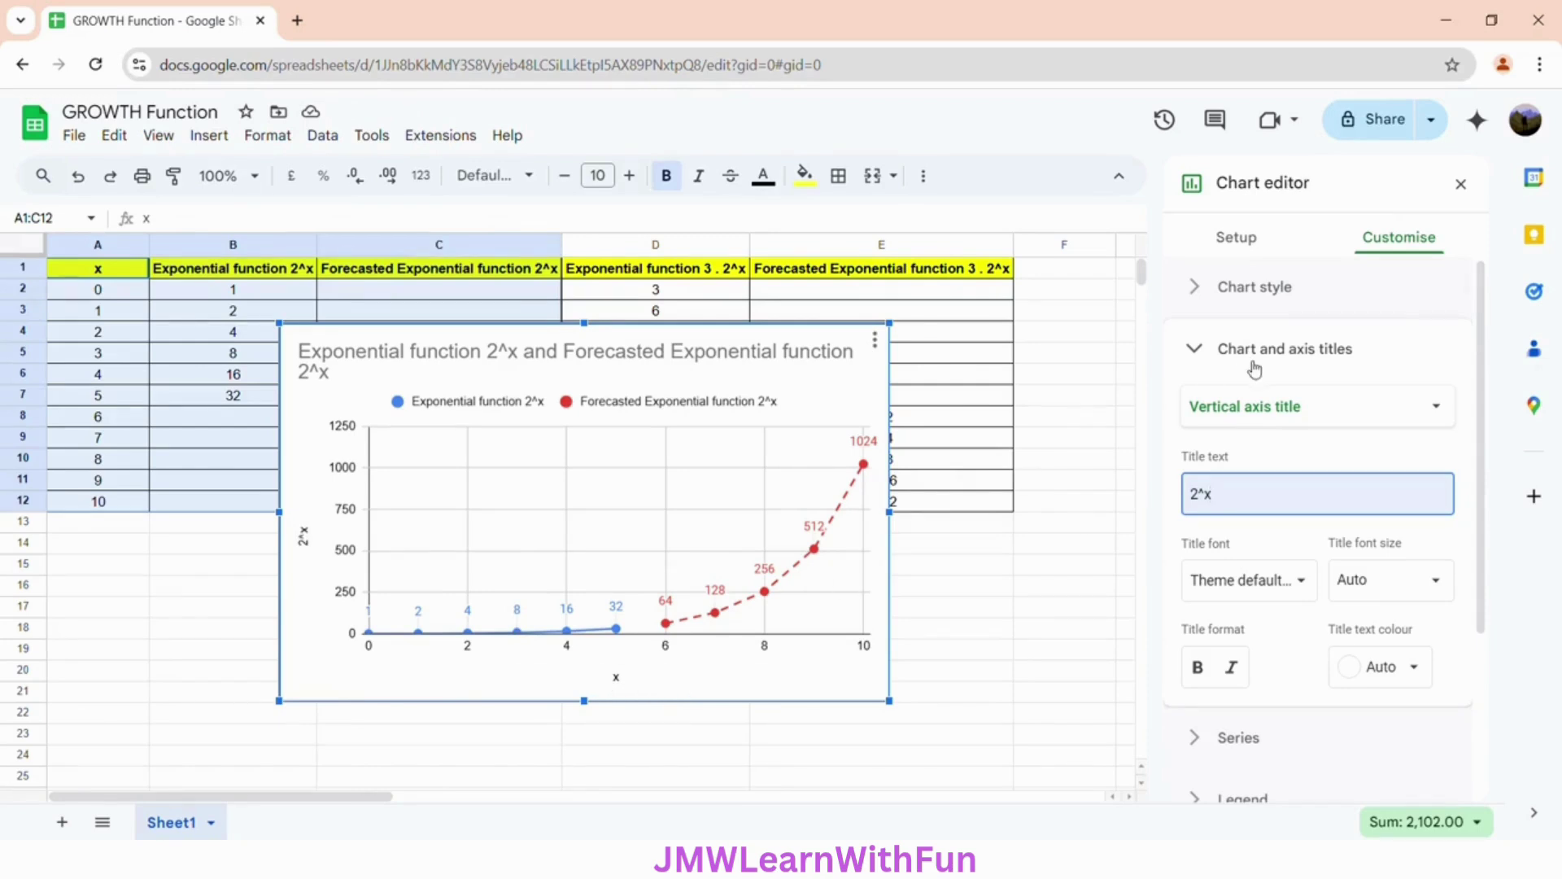
Change the chart title to "2^x vs x" and centre-align it.
left_click(1286, 412)
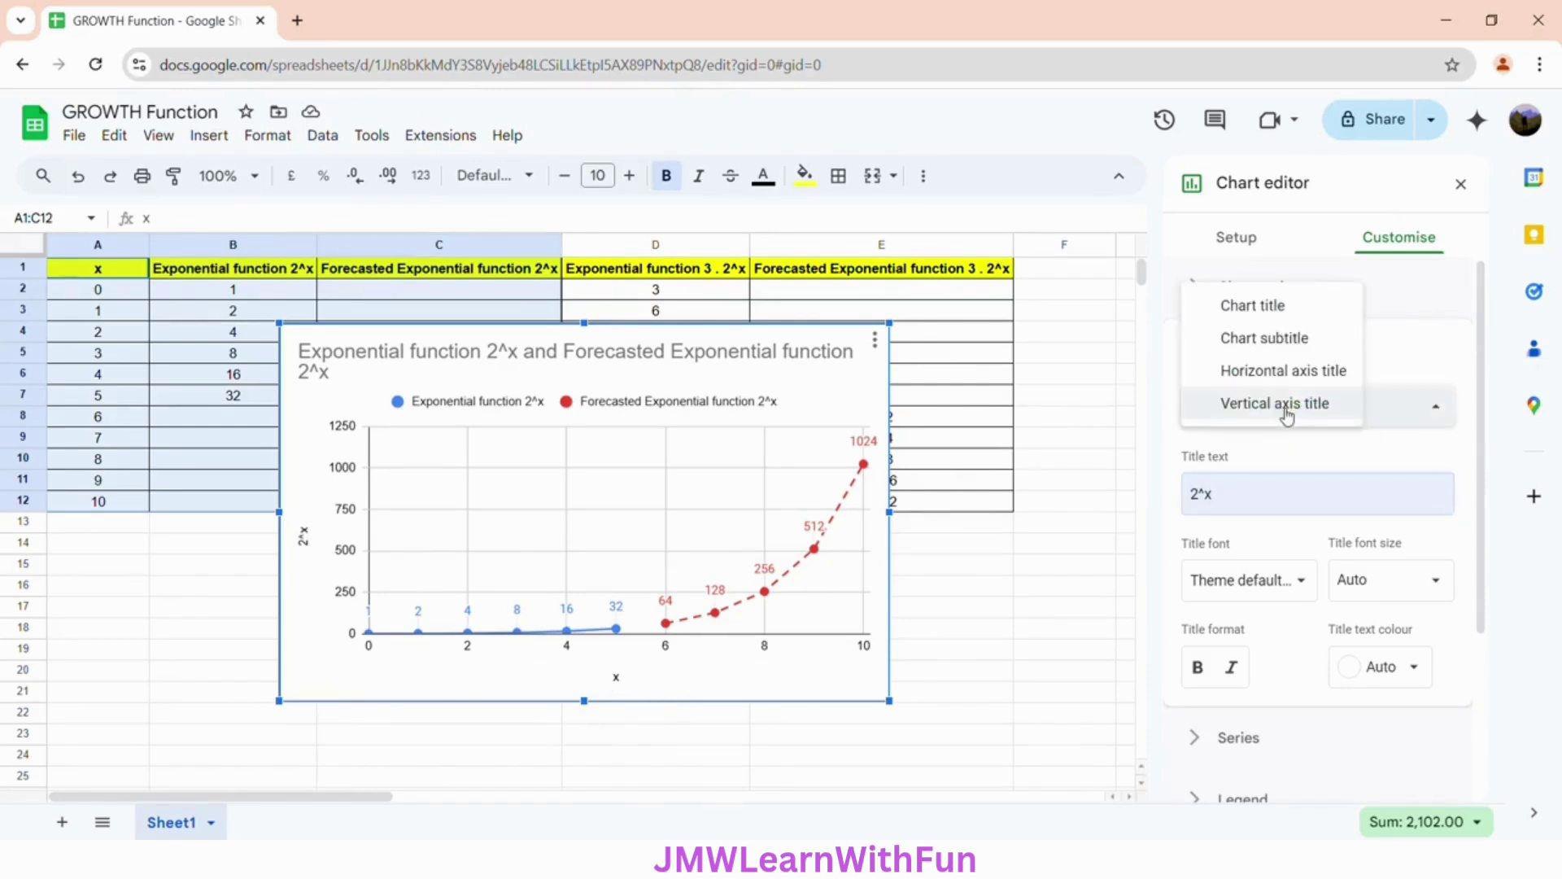
left_click(1258, 306)
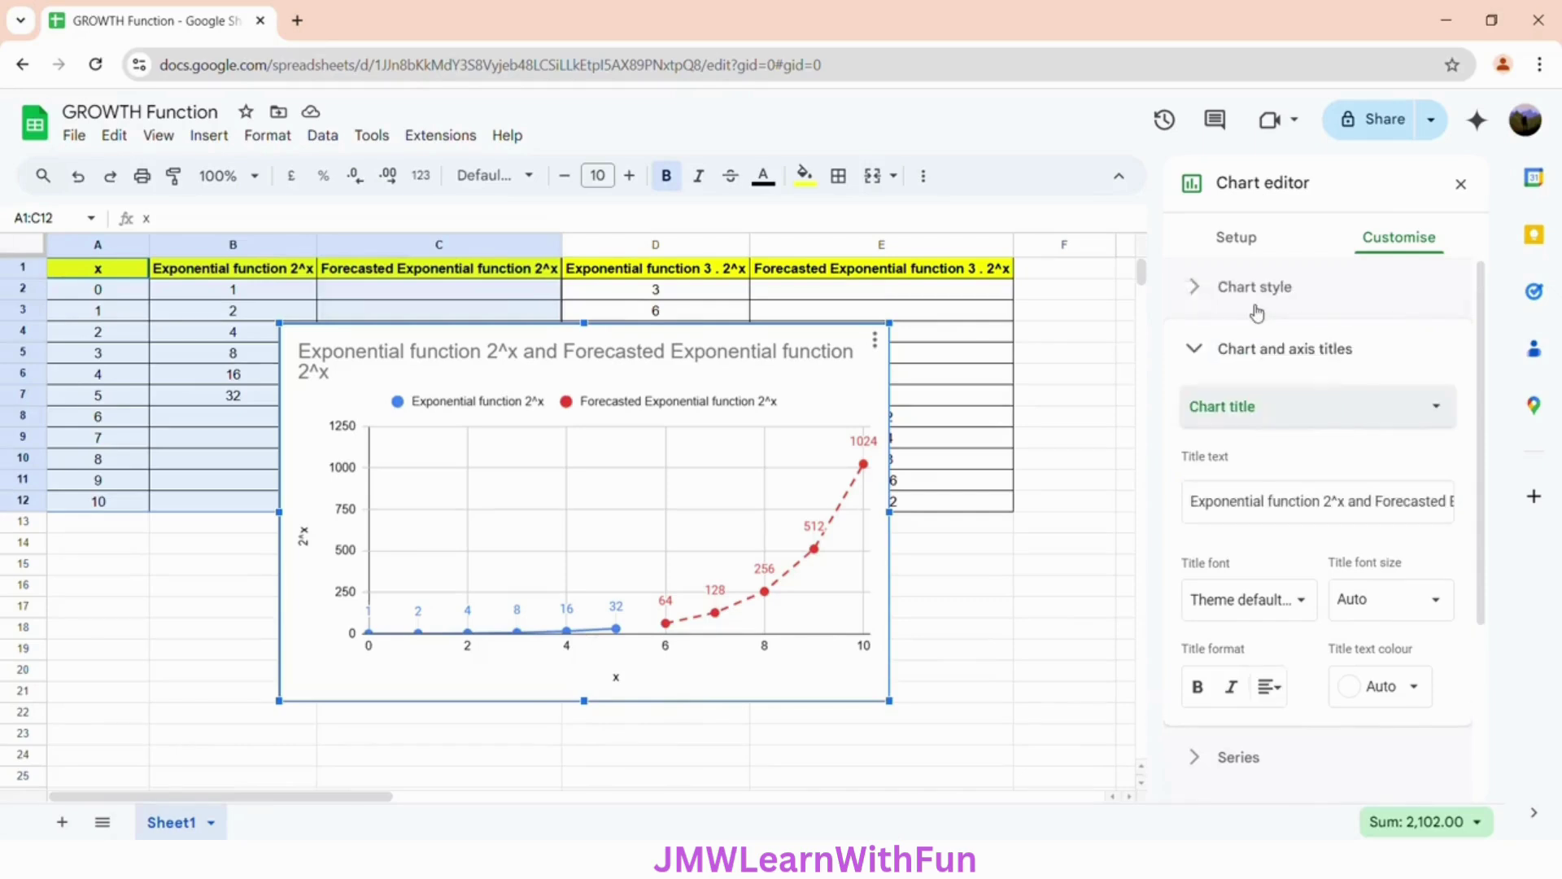
left_click(1241, 503)
key("ctrl+a")
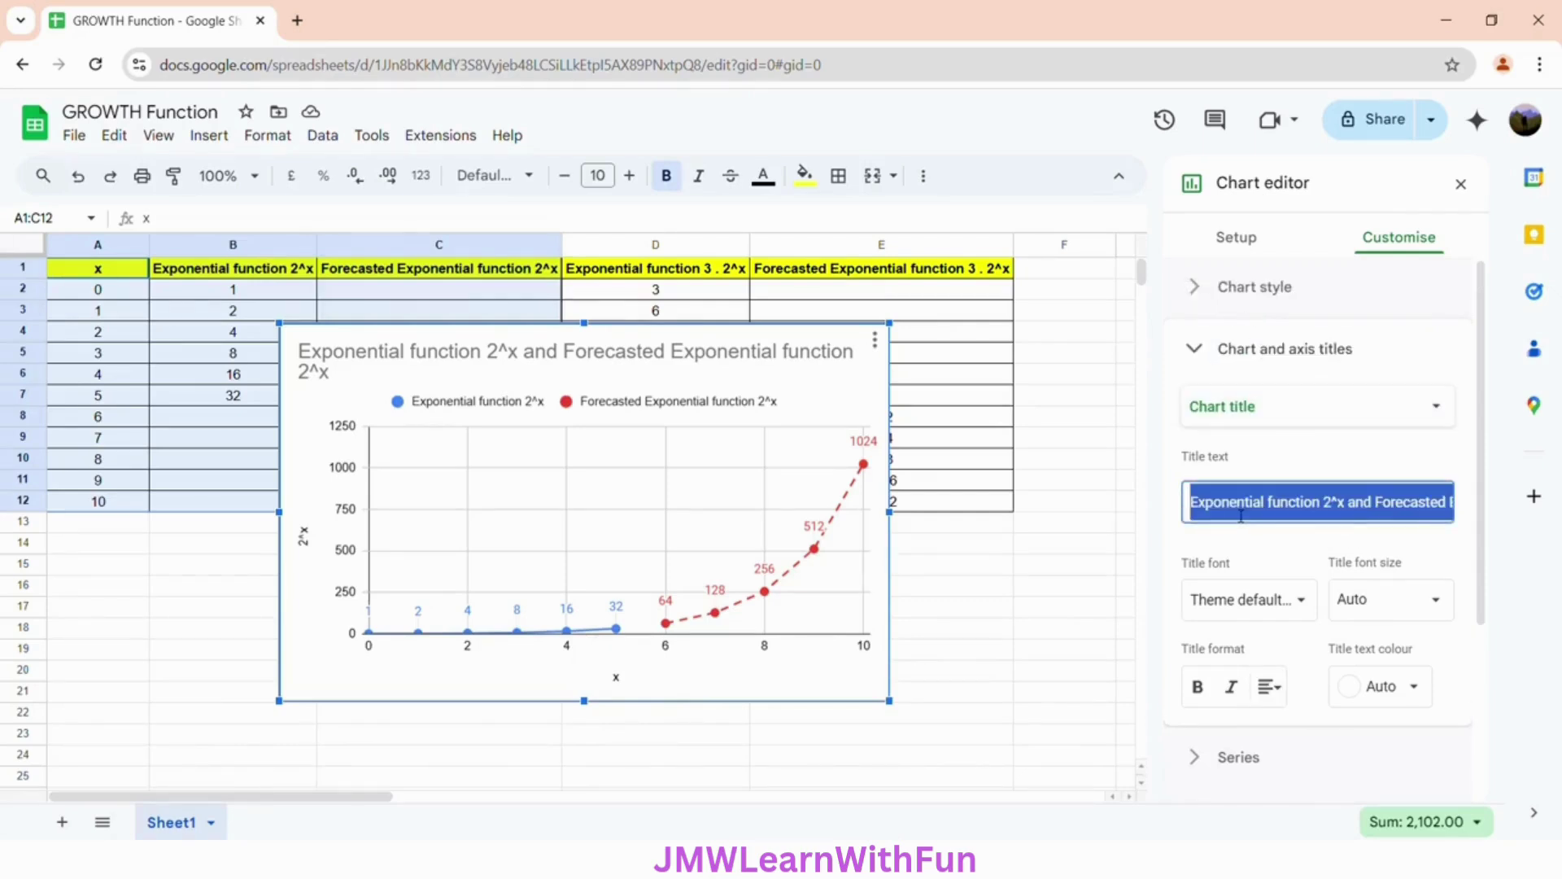
key("BackSpace")
type("2^x")
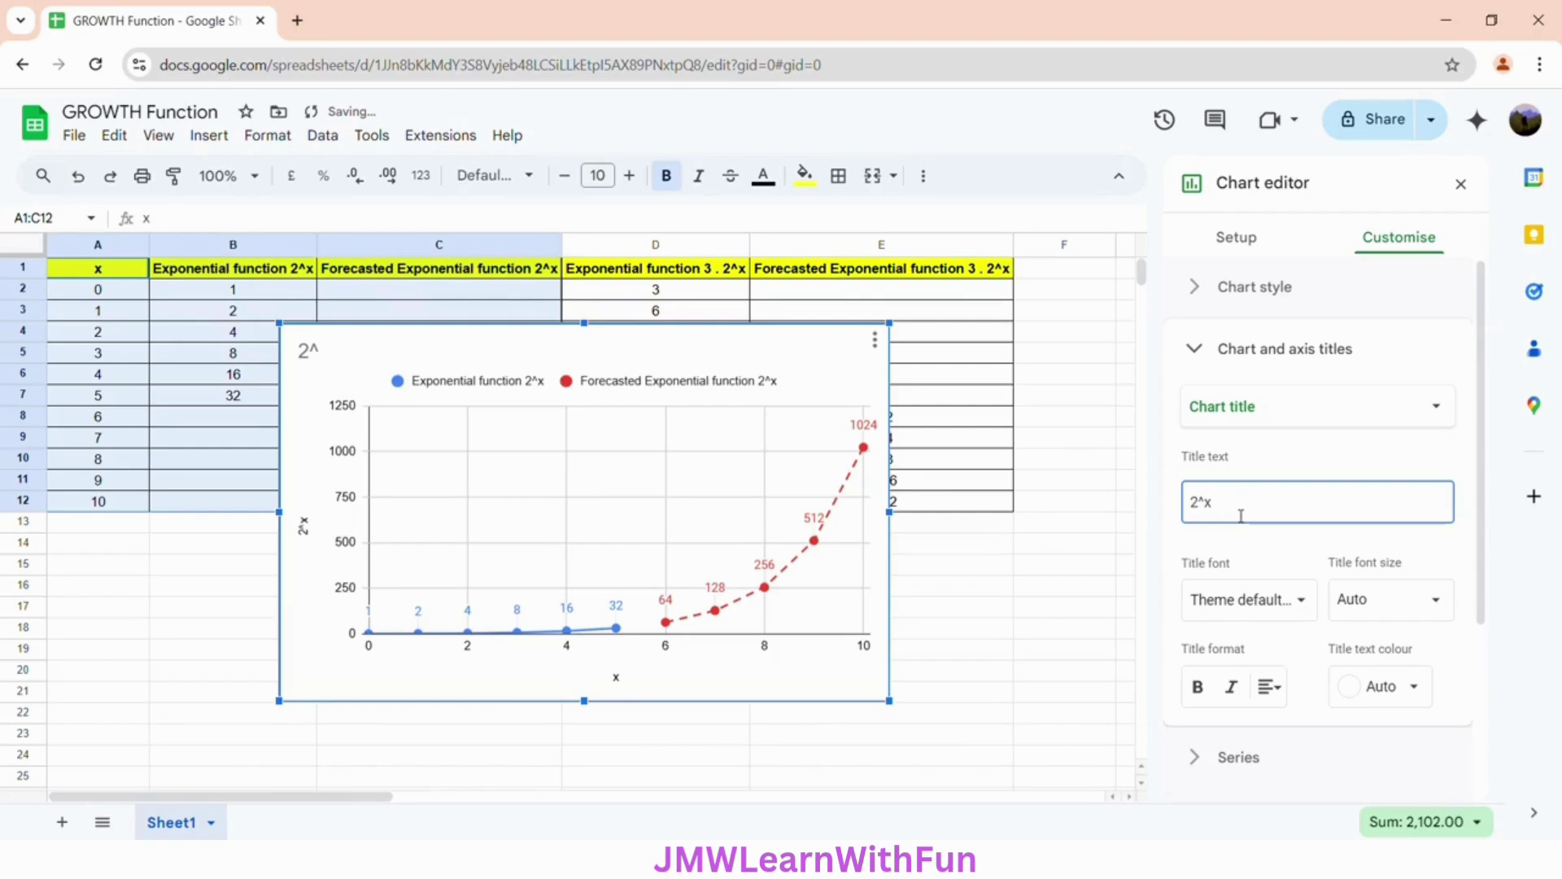
type(" vs x")
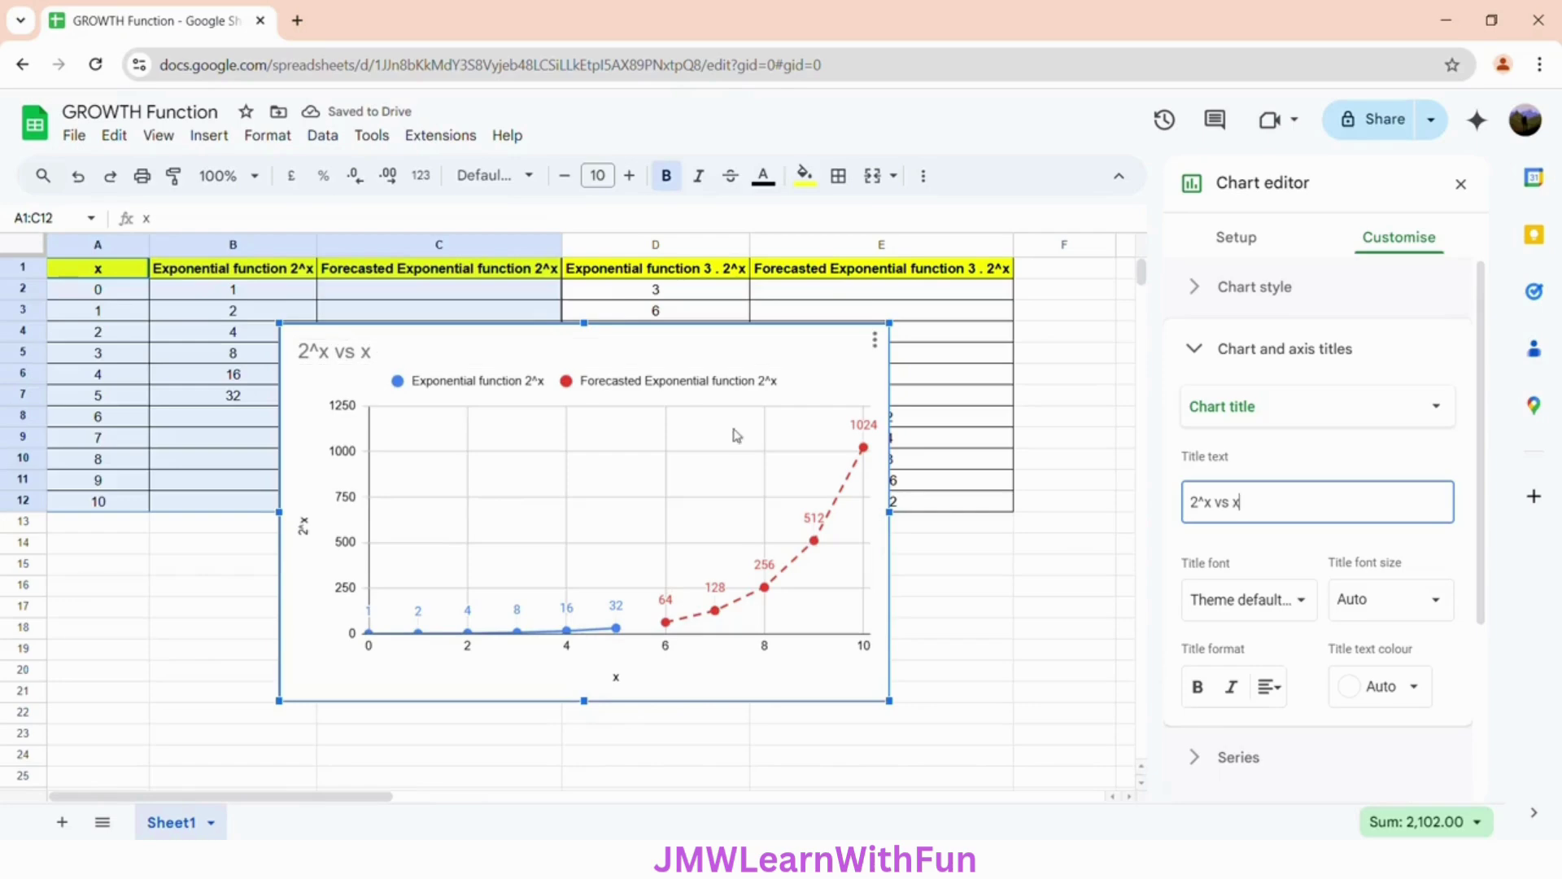
left_click(1269, 686)
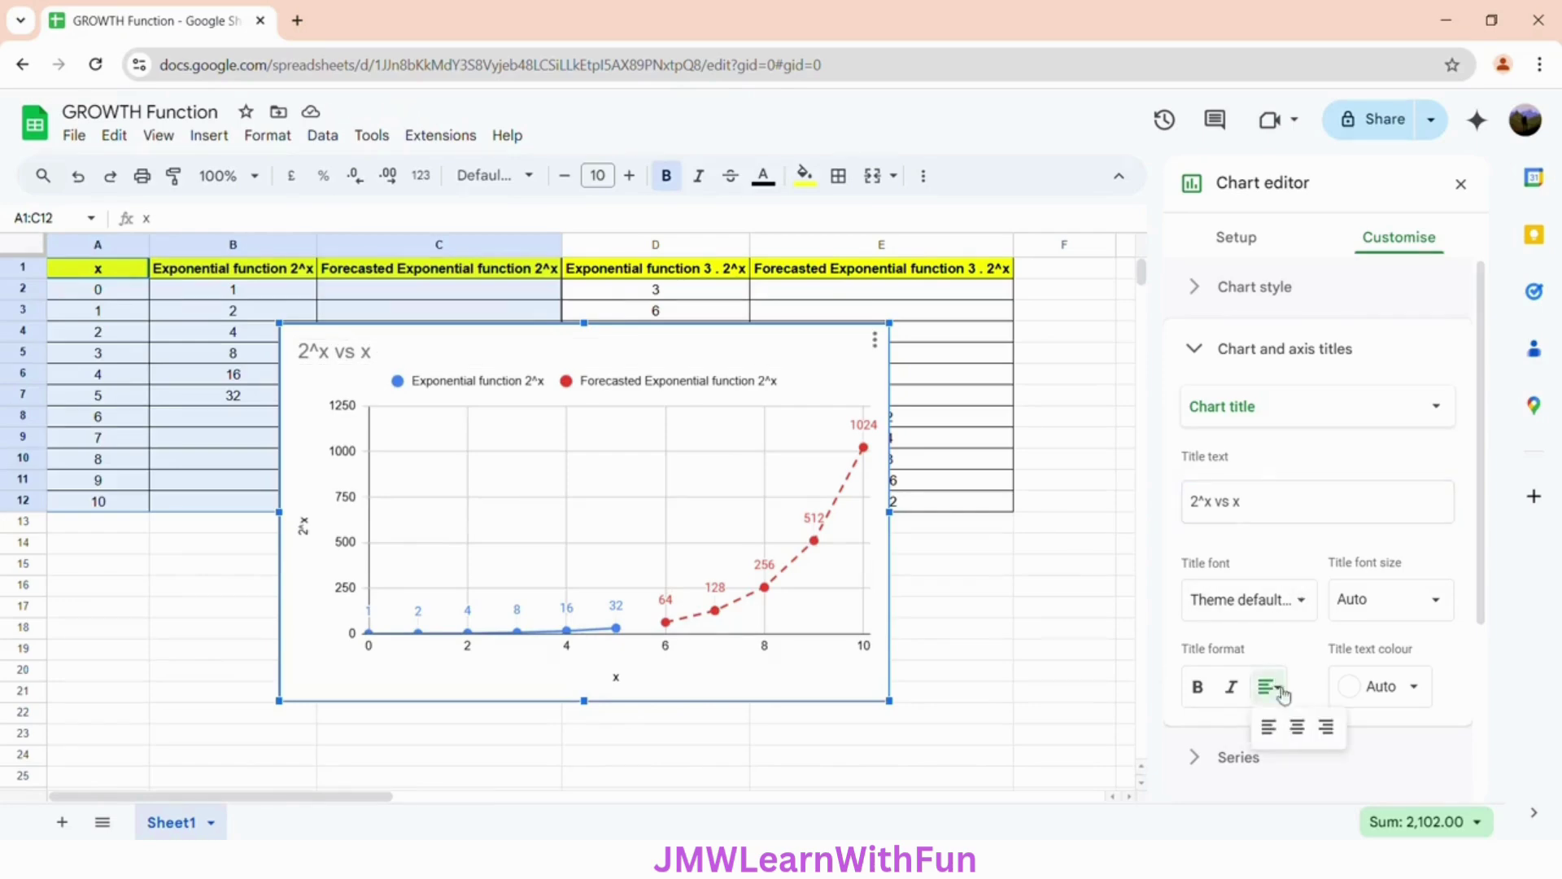
left_click(1300, 730)
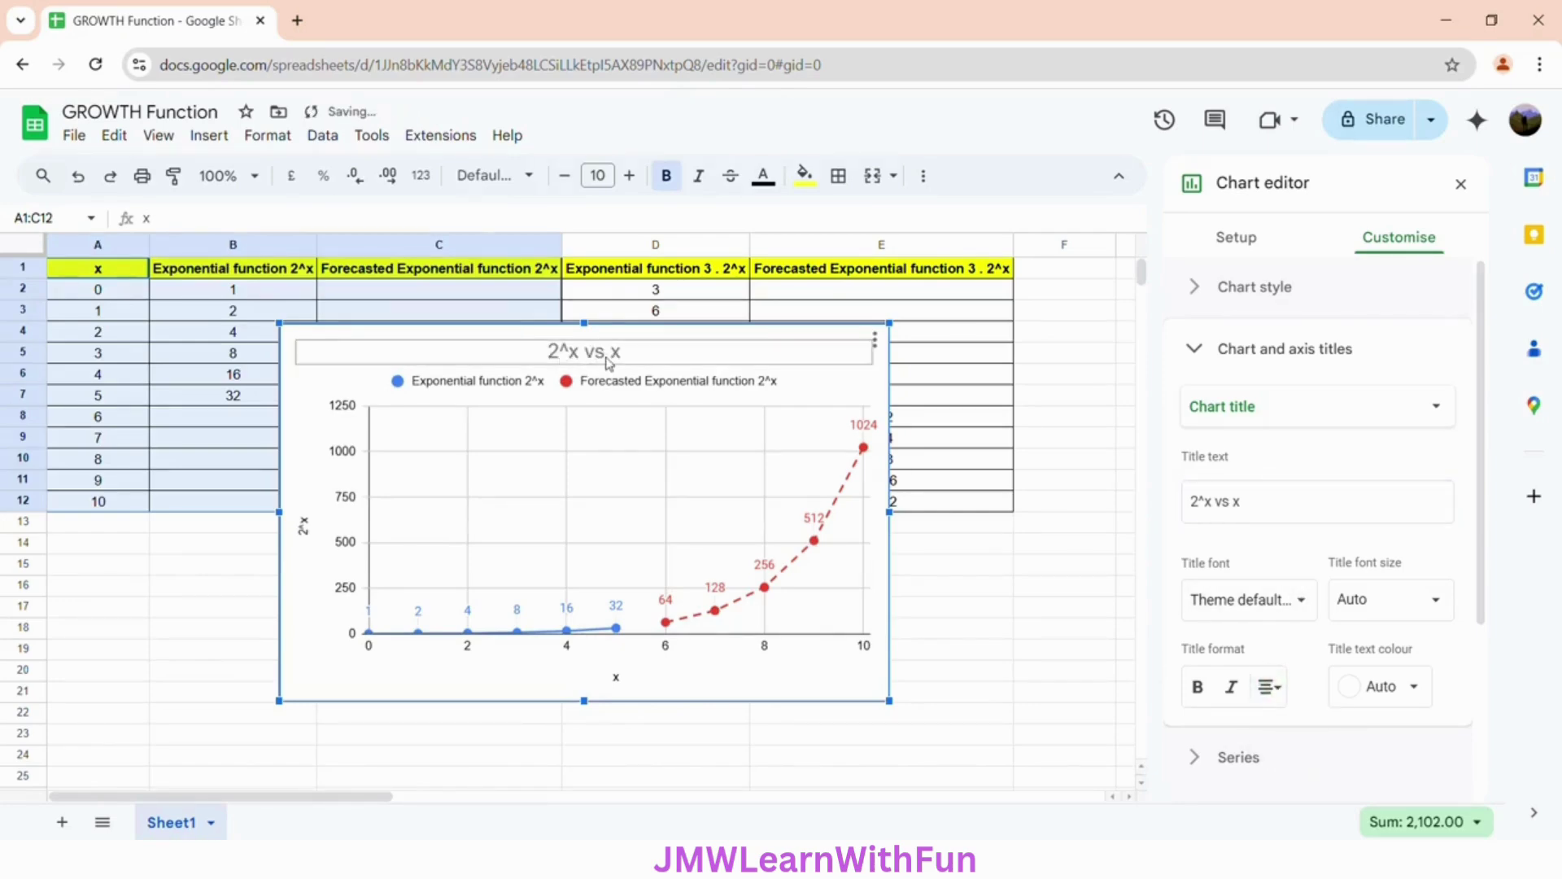
left_click(1195, 352)
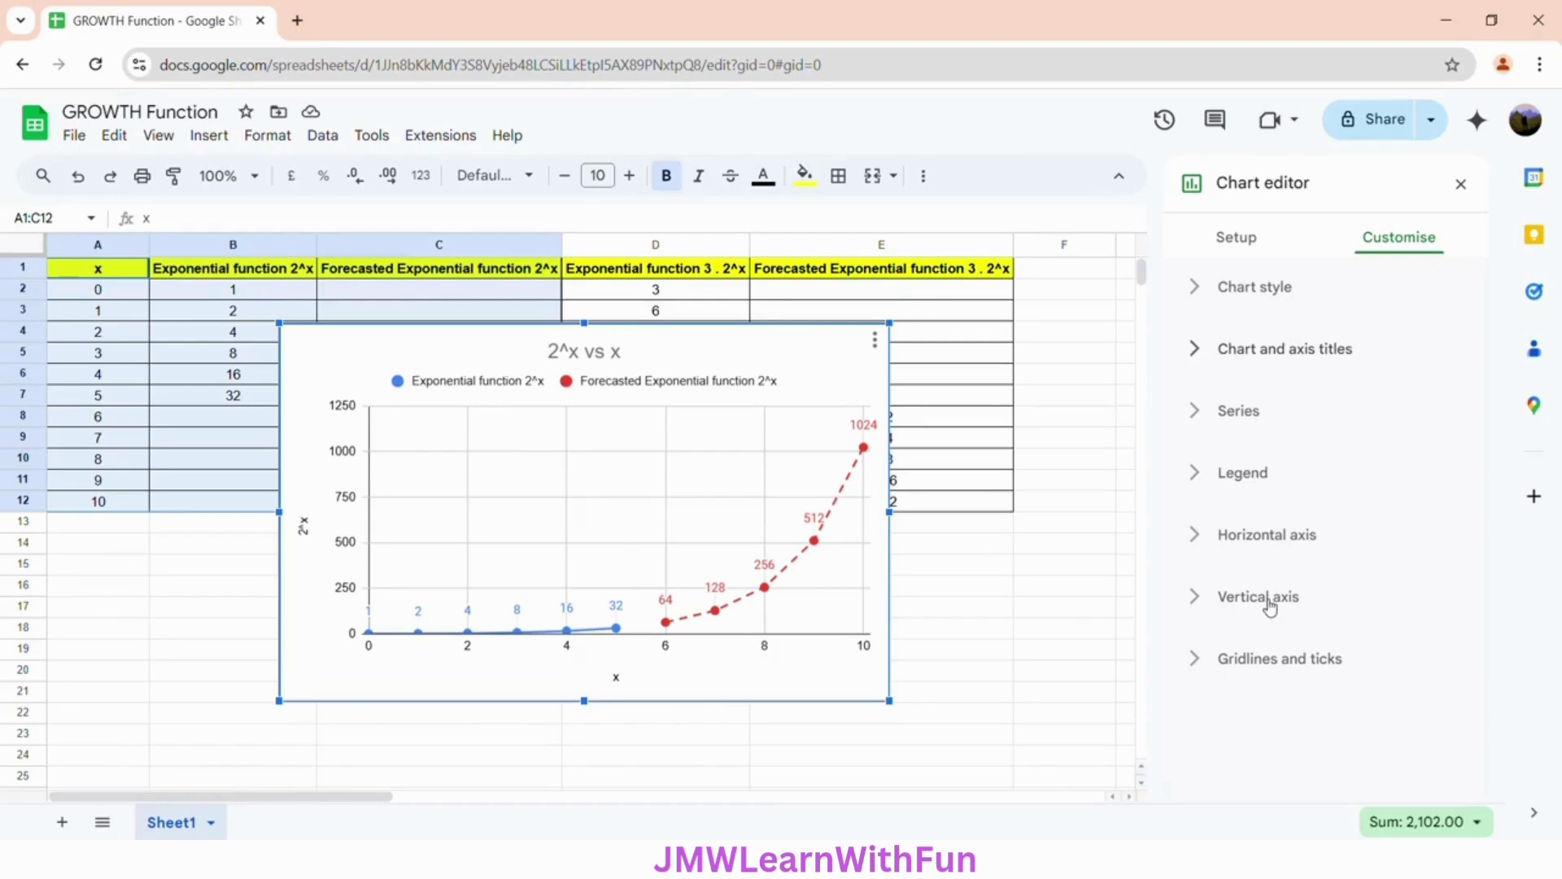
Turn on major ticks for the chart's vertical axis.
left_click(1293, 666)
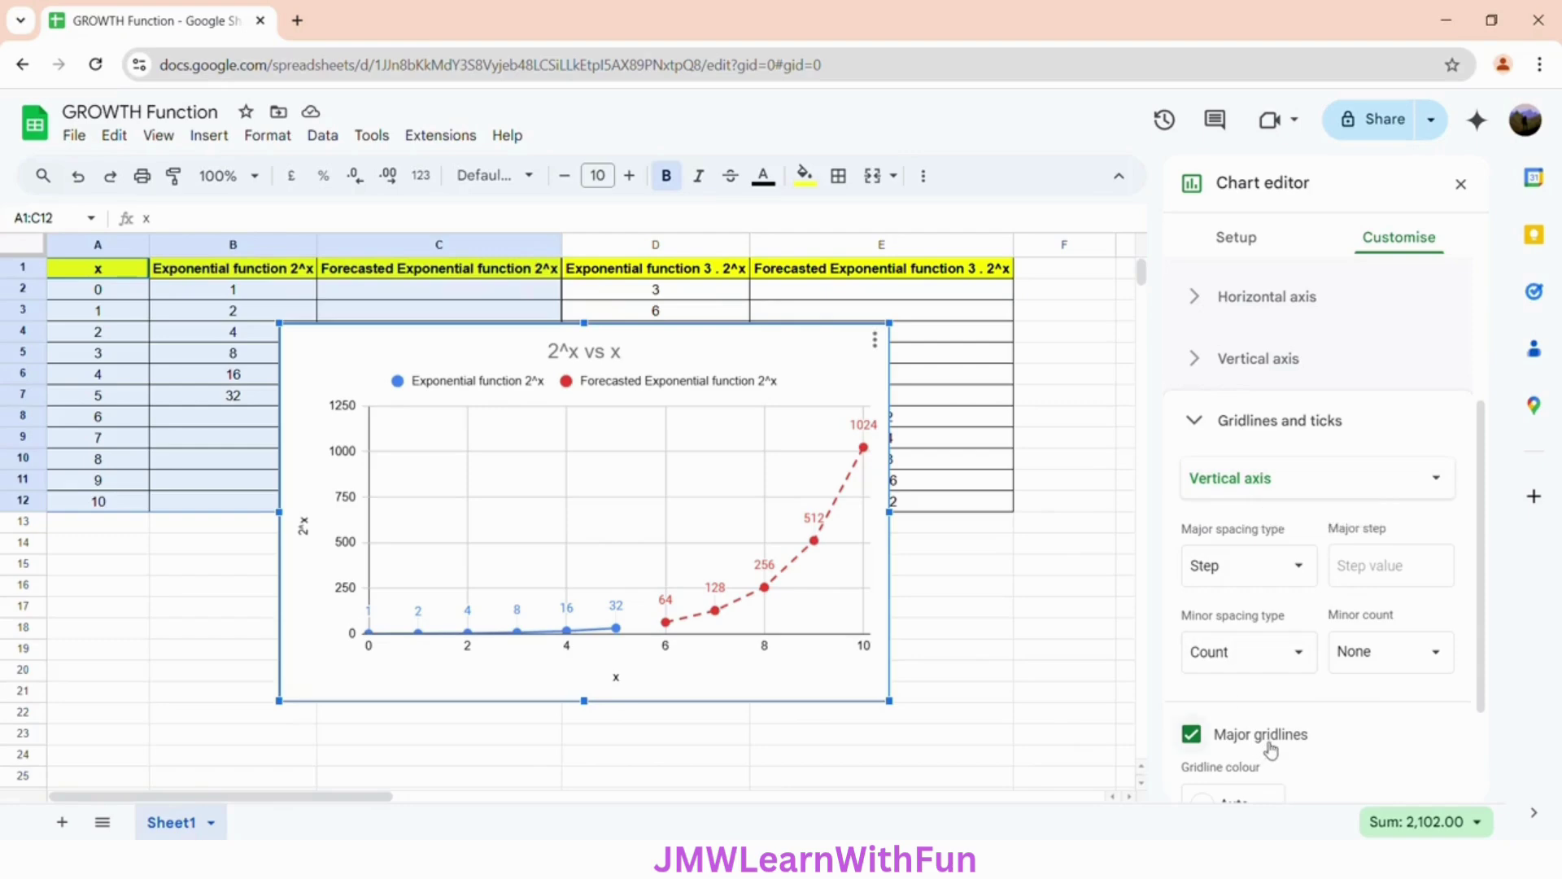
scroll(1351, 744, "down", 2)
left_click(1236, 742)
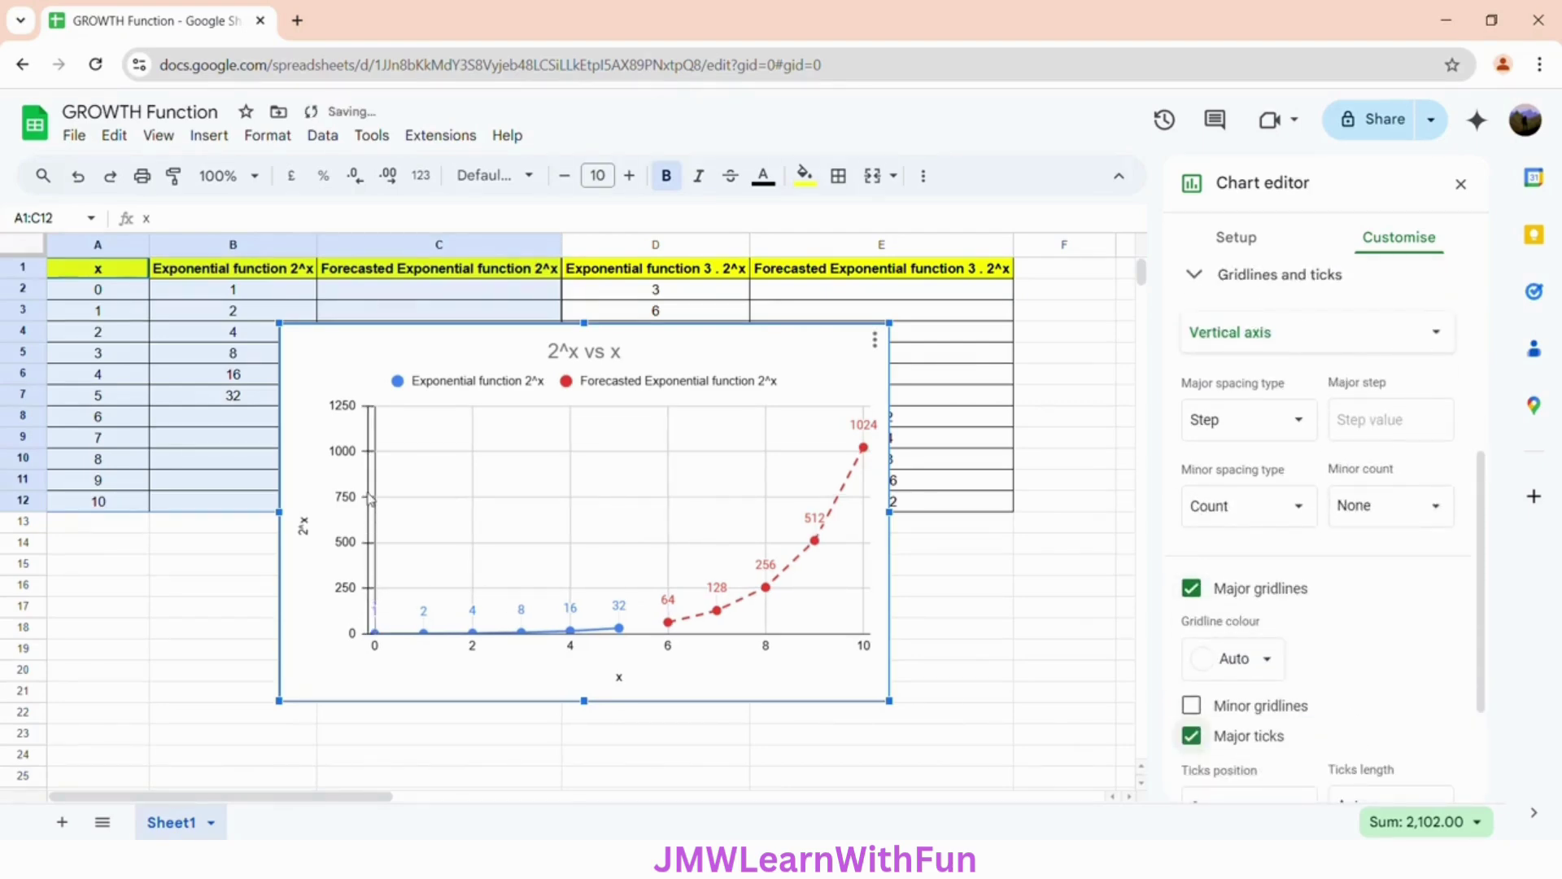
Set the horizontal axis major step to 1, turn on its major ticks, and close the chart editor.
left_click(1258, 335)
left_click(1255, 296)
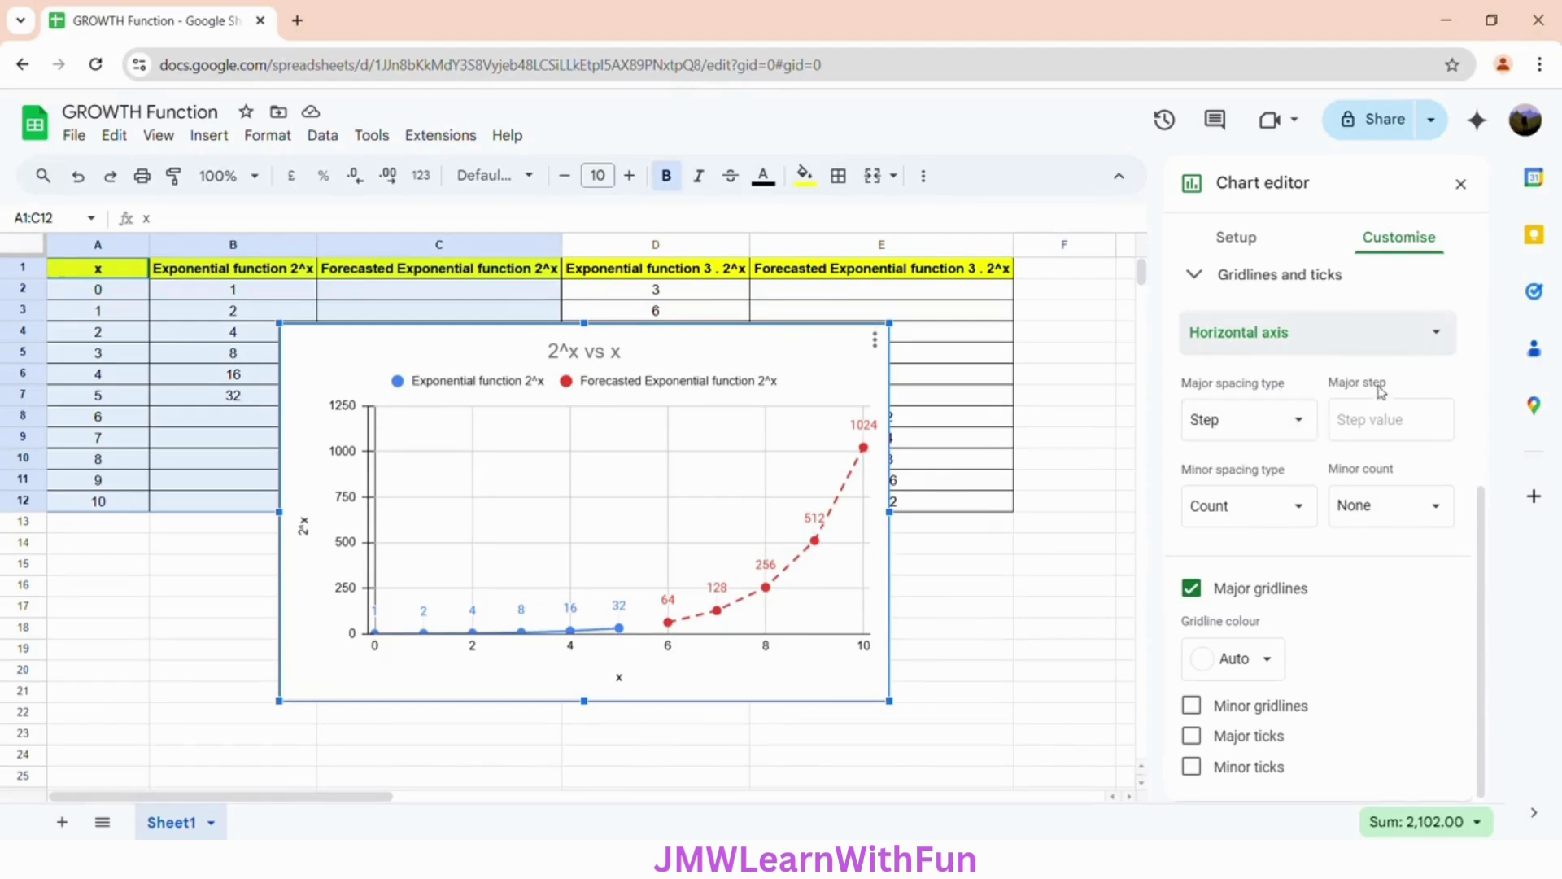
left_click(1378, 423)
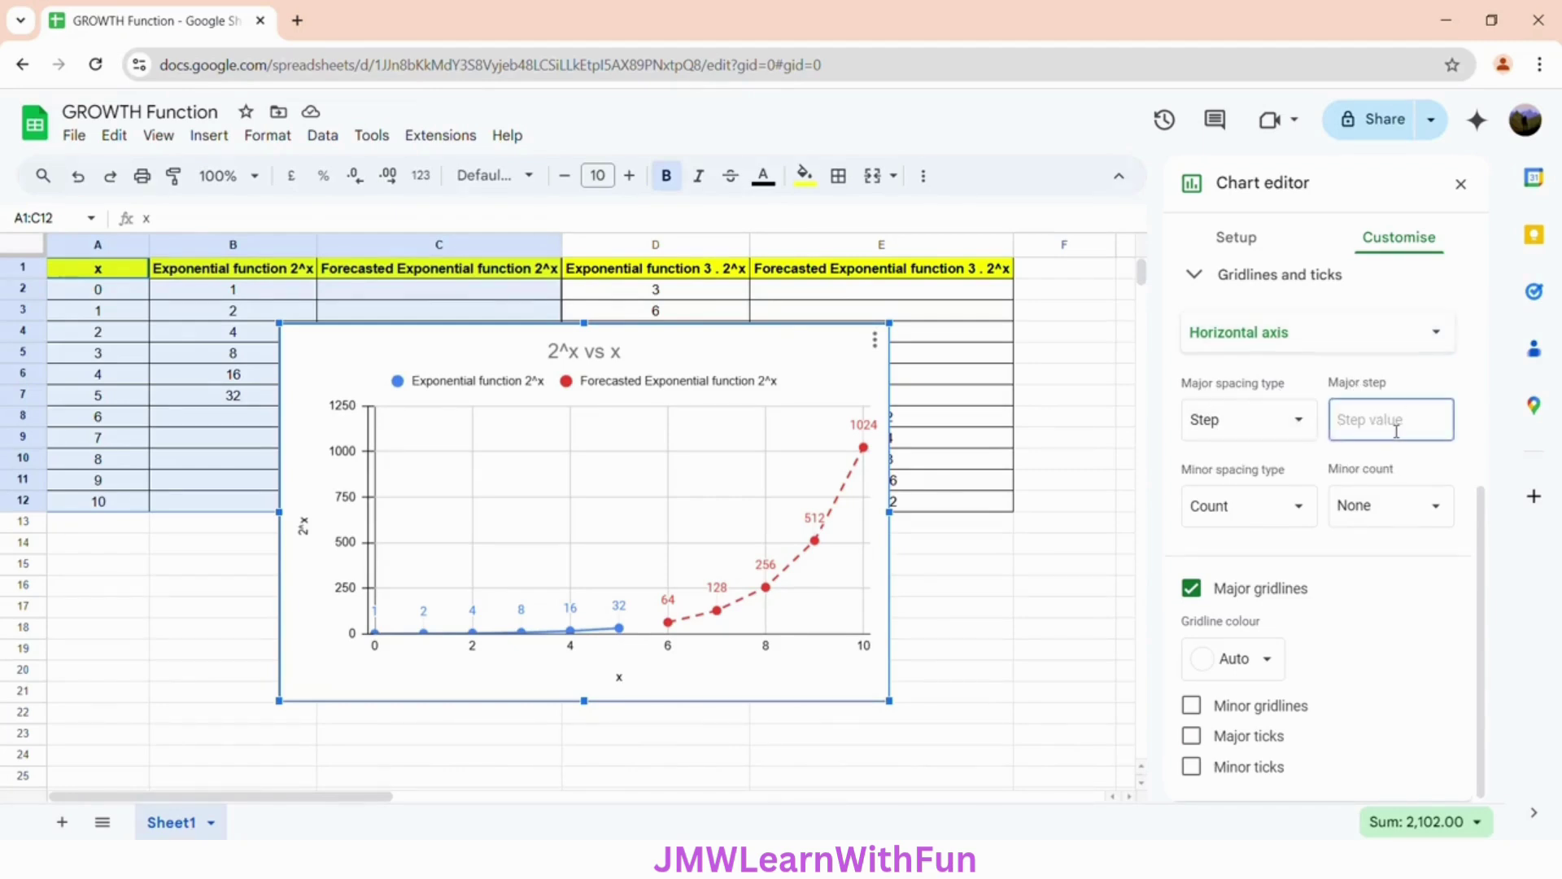
type("1")
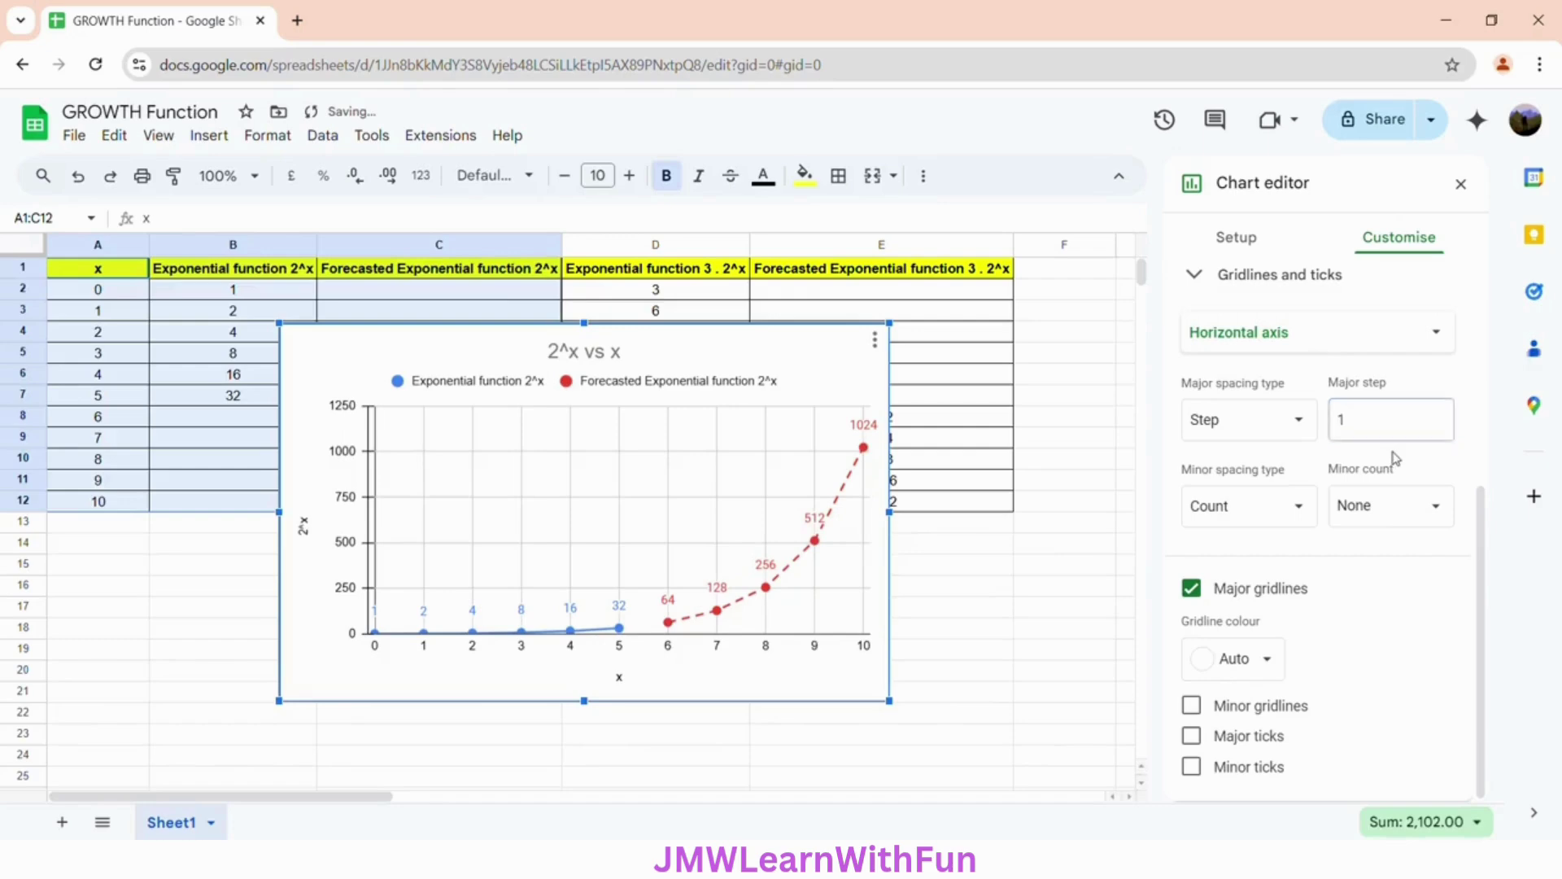
left_click(380, 648)
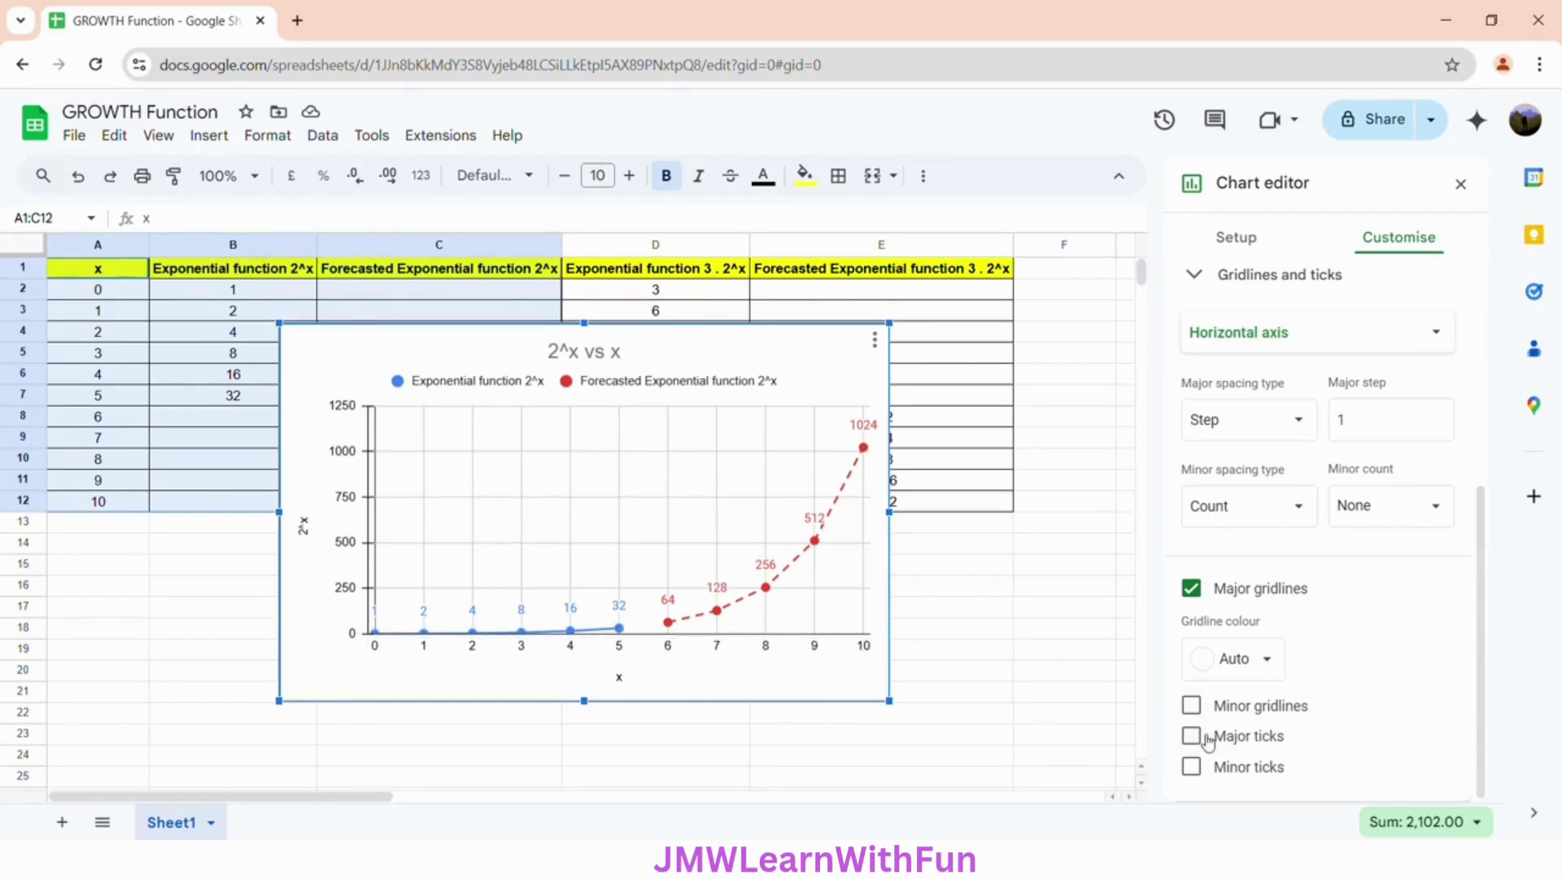
left_click(1234, 741)
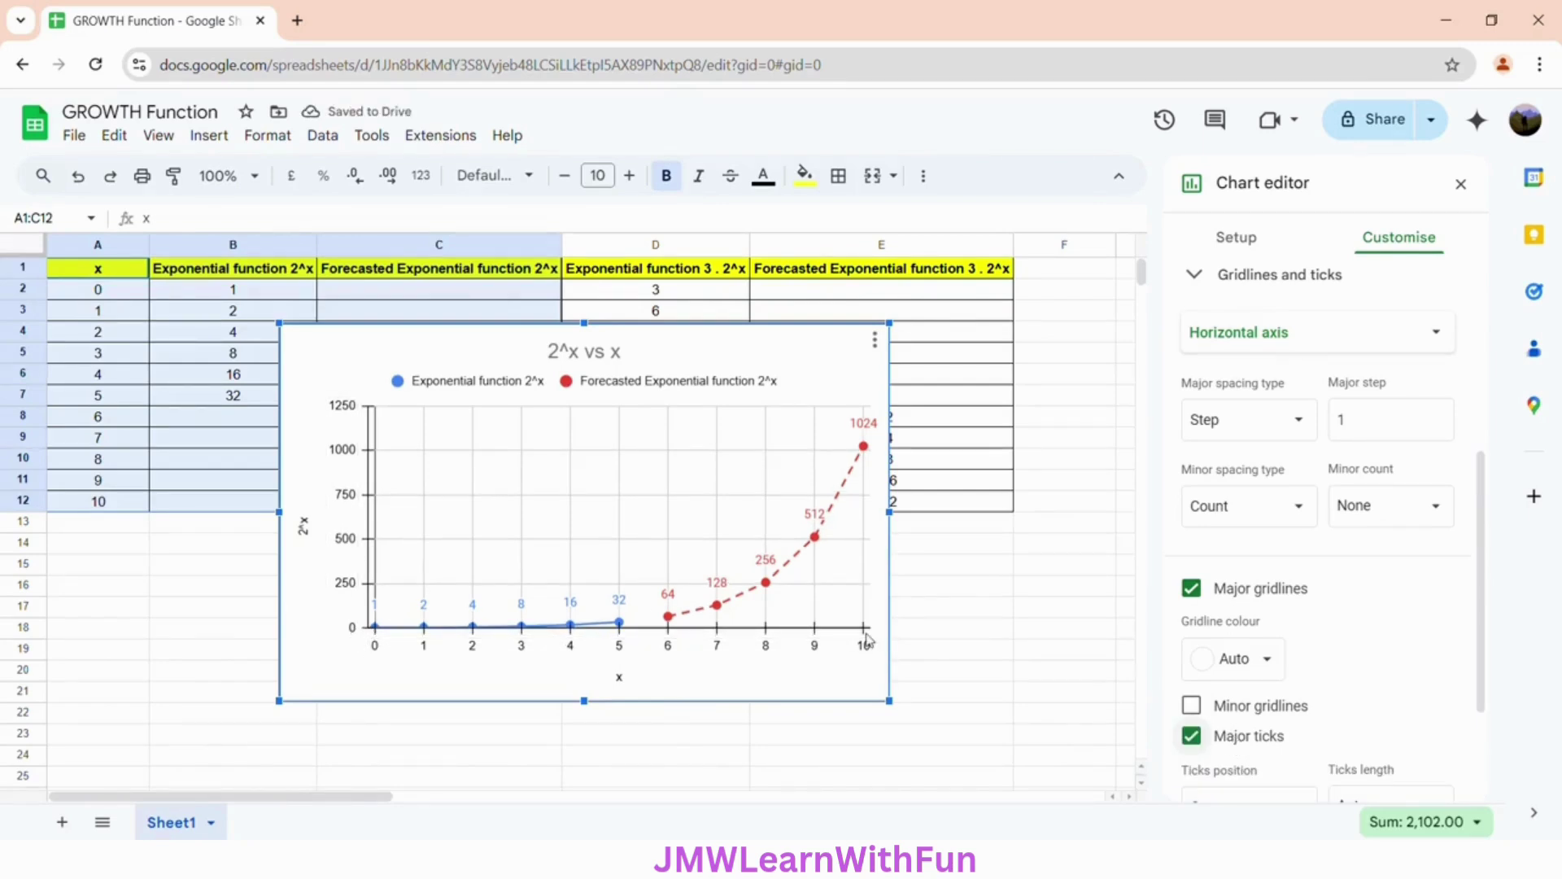
left_click(1462, 184)
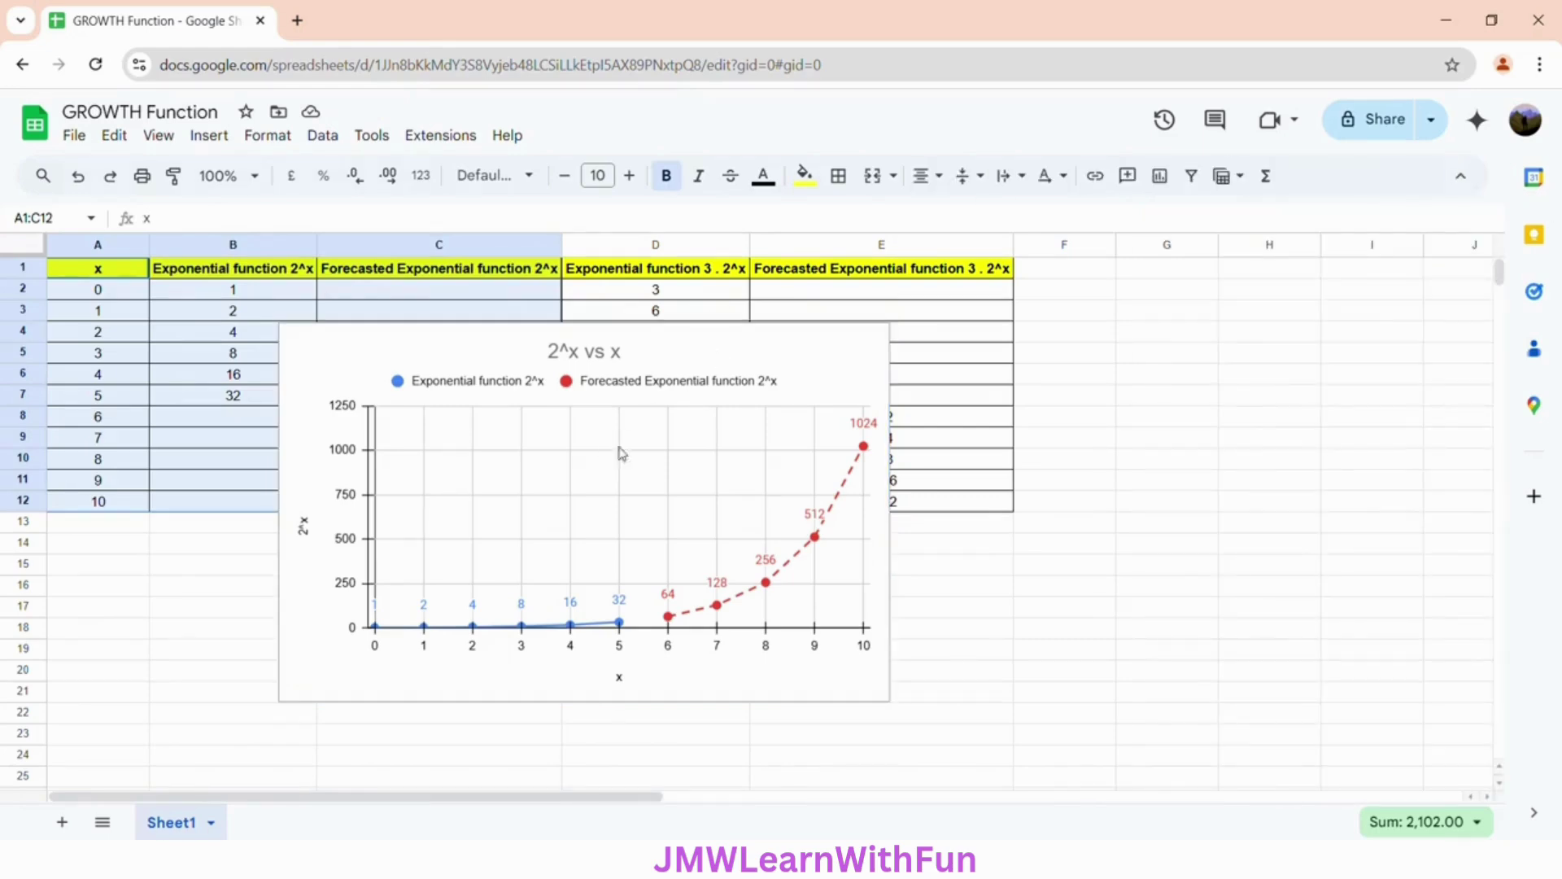
Move the 2^x vs x chart directly below the table at column A and shrink it to about rows 13 to 24.
left_click(753, 358)
left_click_drag(753, 358, 516, 548)
scroll(512, 550, "down", 1)
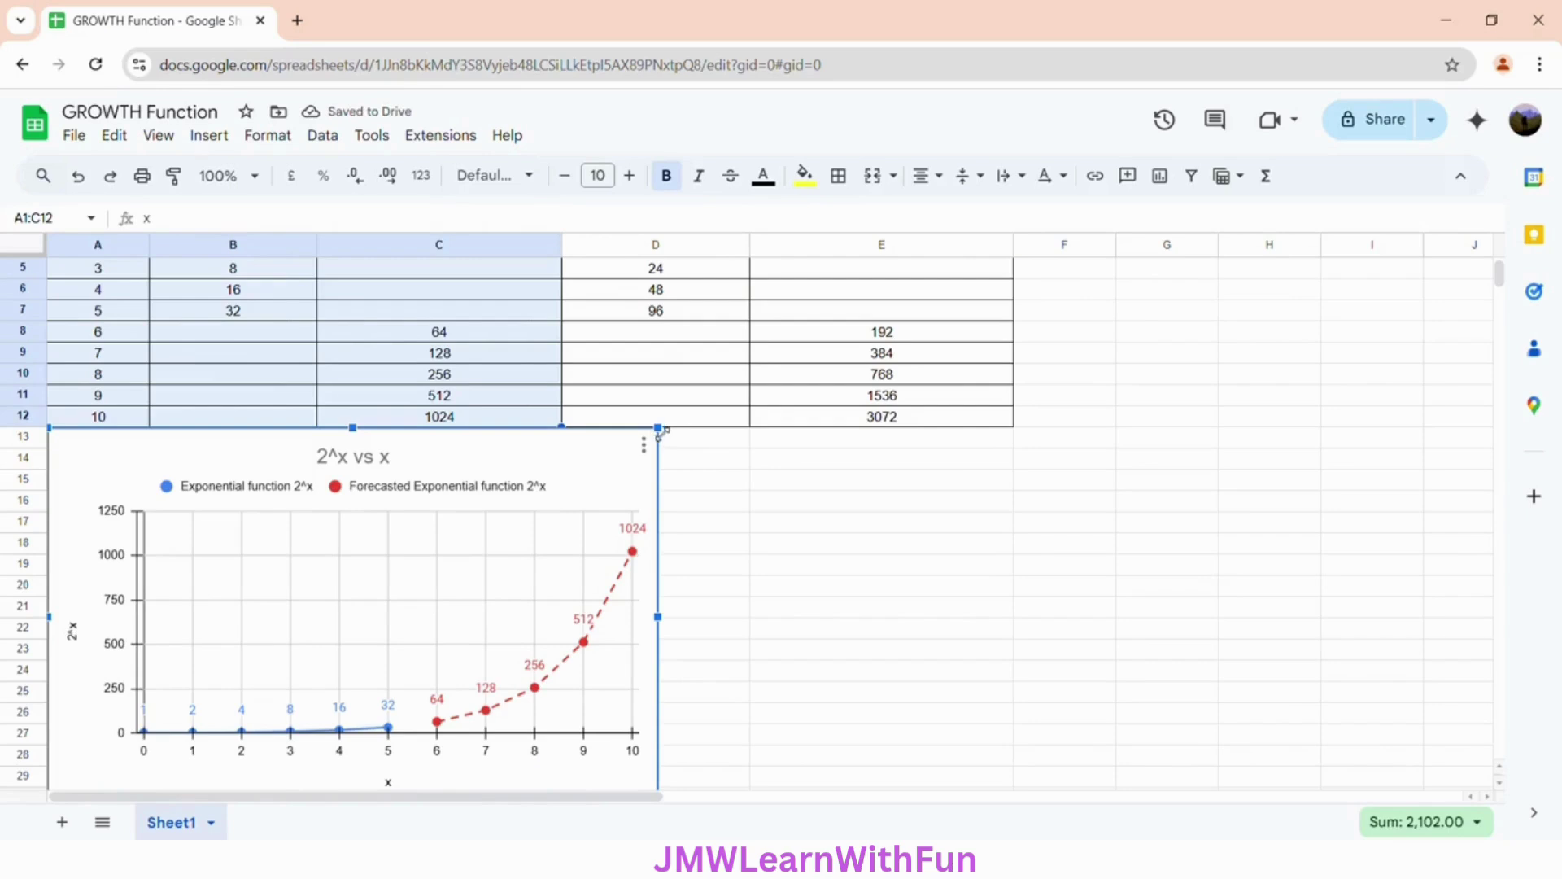
left_click_drag(660, 430, 365, 452)
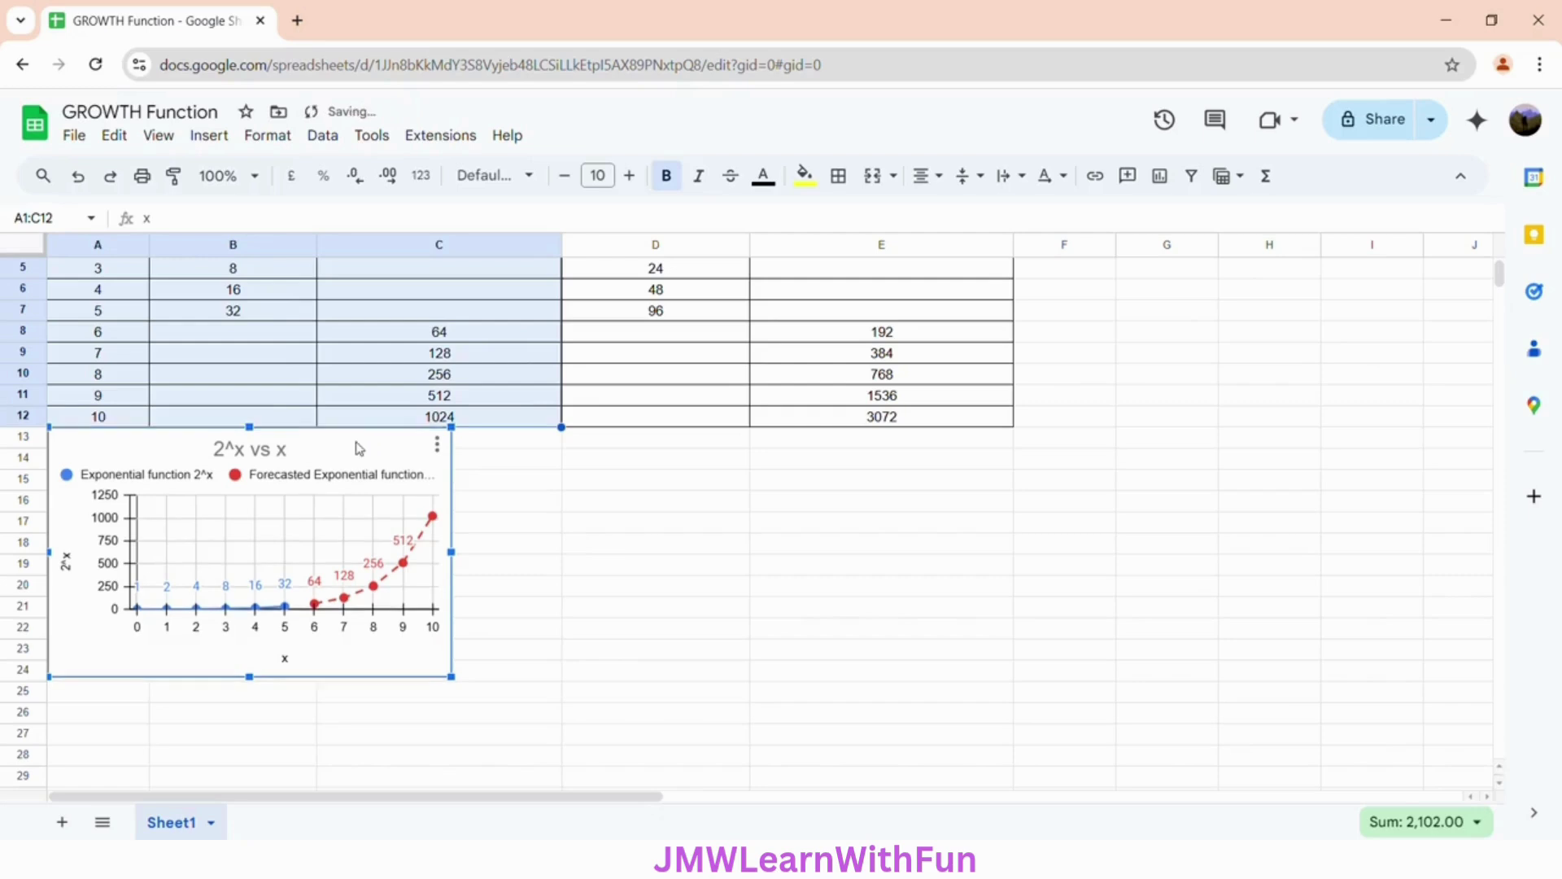
scroll(360, 449, "up", 2)
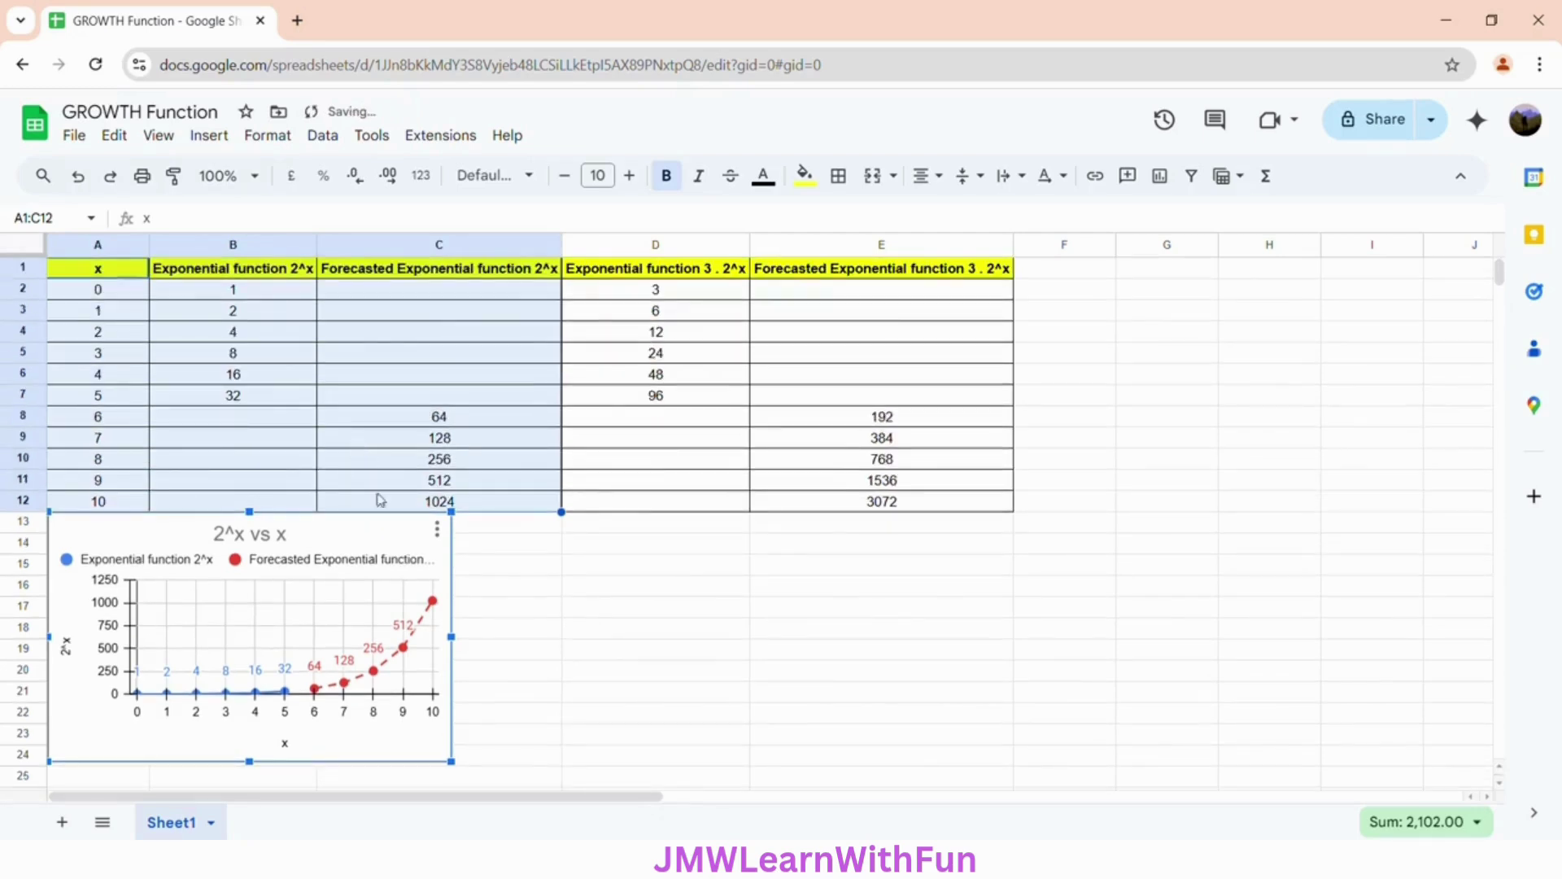
left_click_drag(453, 762, 463, 769)
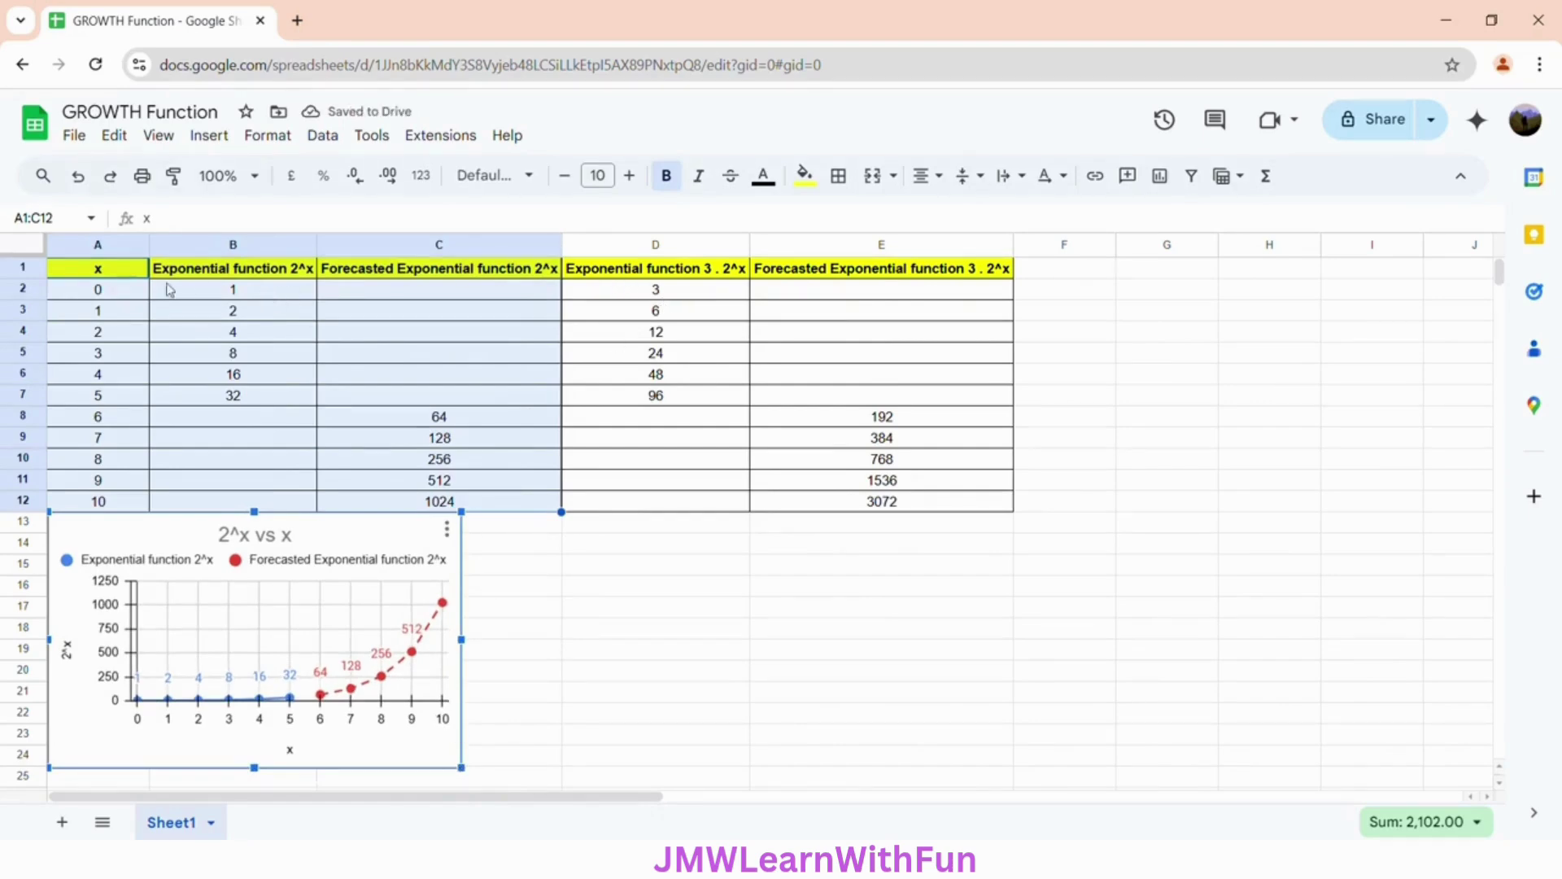
Insert a chart from the x column A1:A12 together with the 3 . 2^x data in D1:E12.
left_click(134, 272)
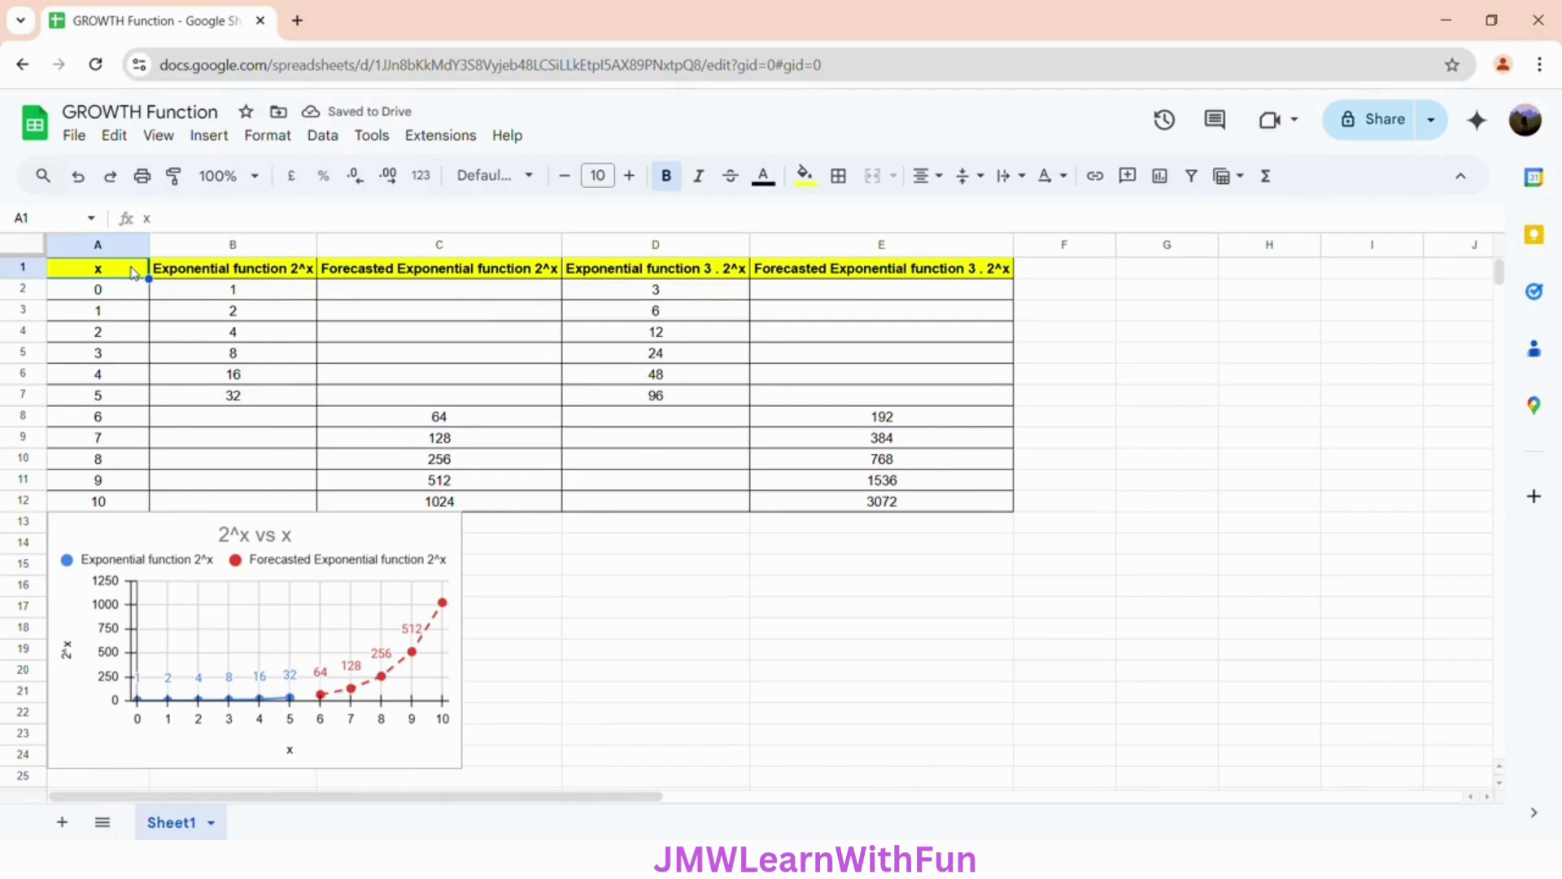
left_click_drag(135, 272, 126, 437)
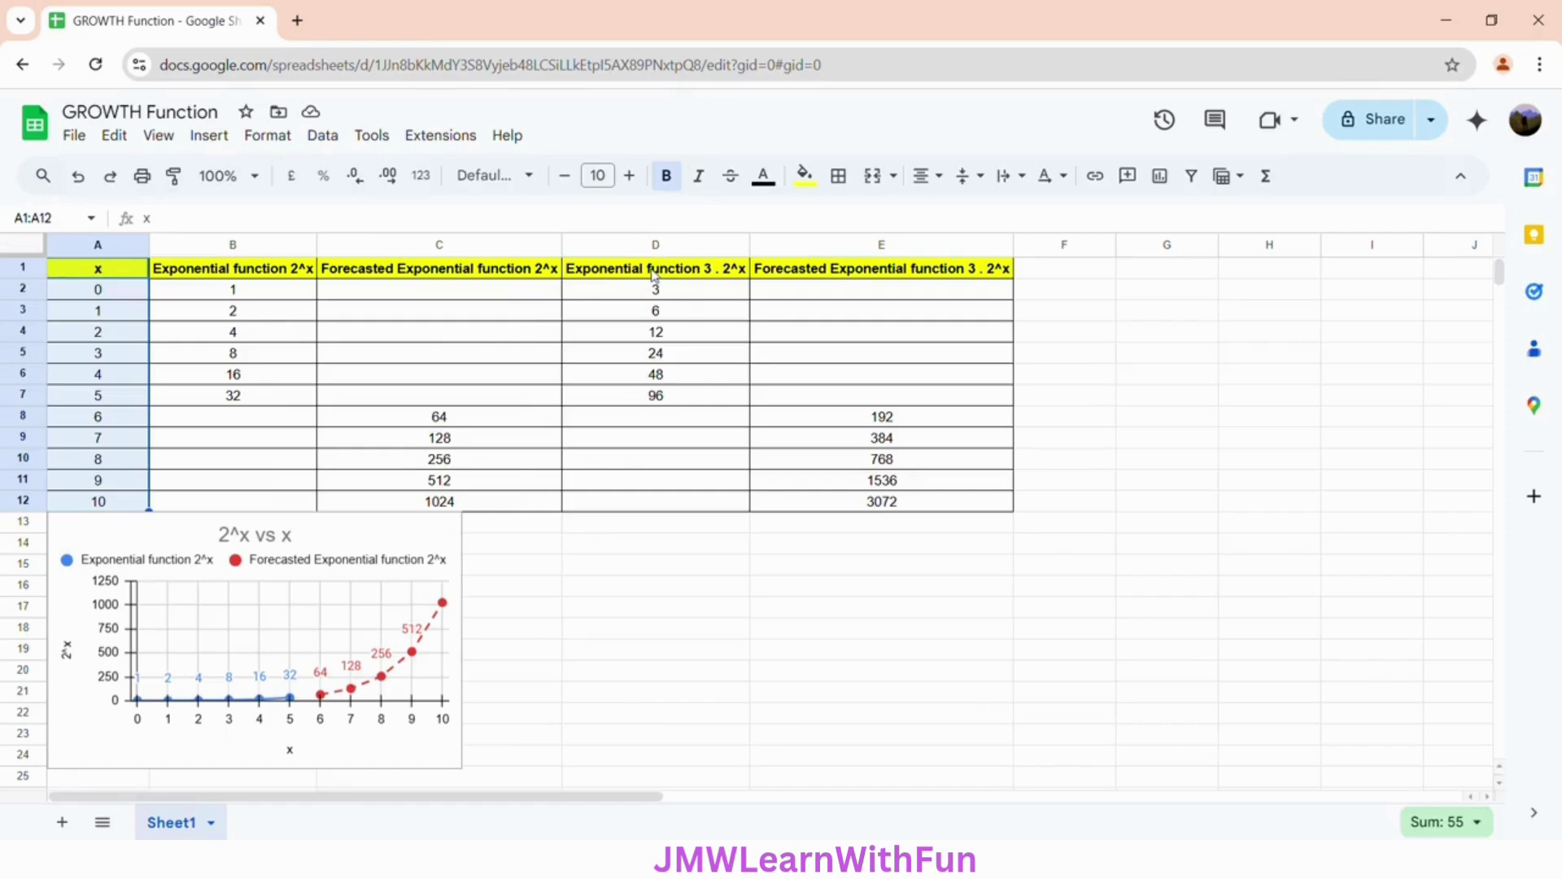
left_click_drag(651, 275, 861, 514)
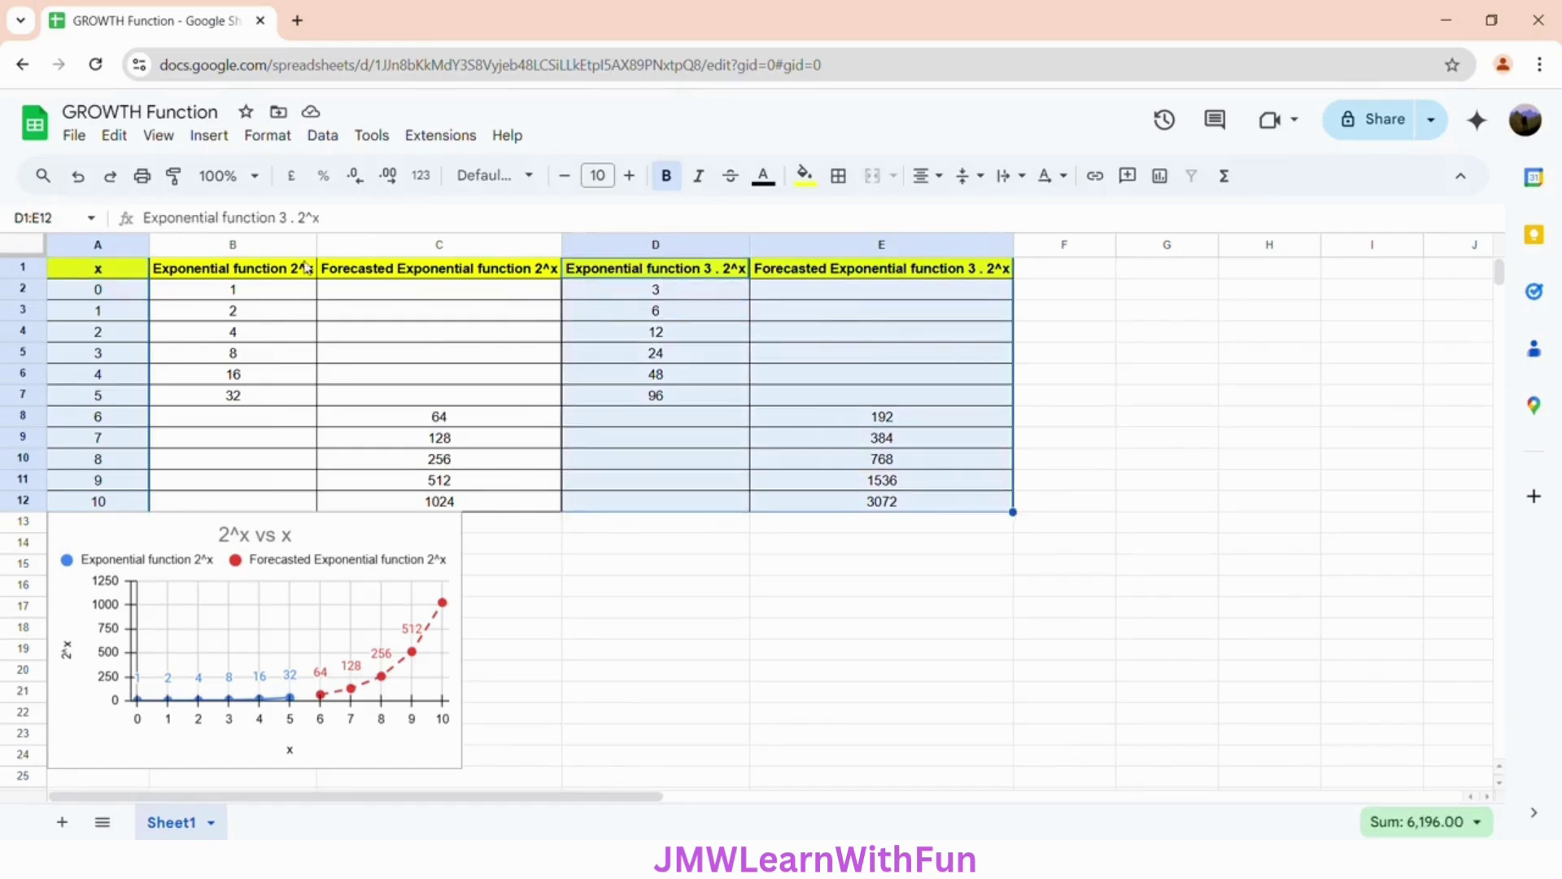
left_click(209, 135)
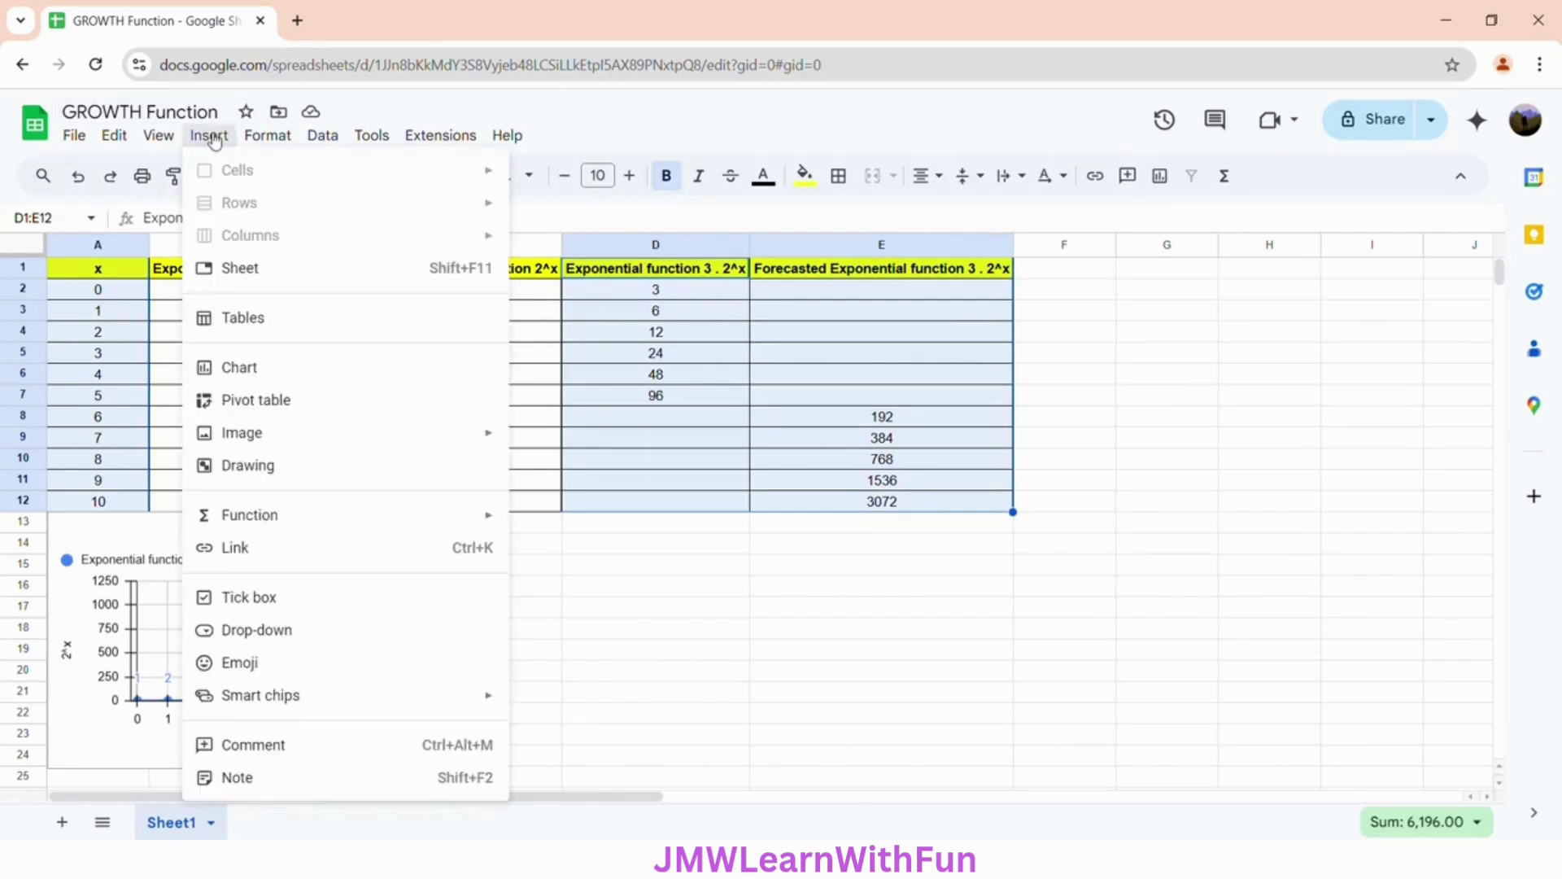
left_click(260, 369)
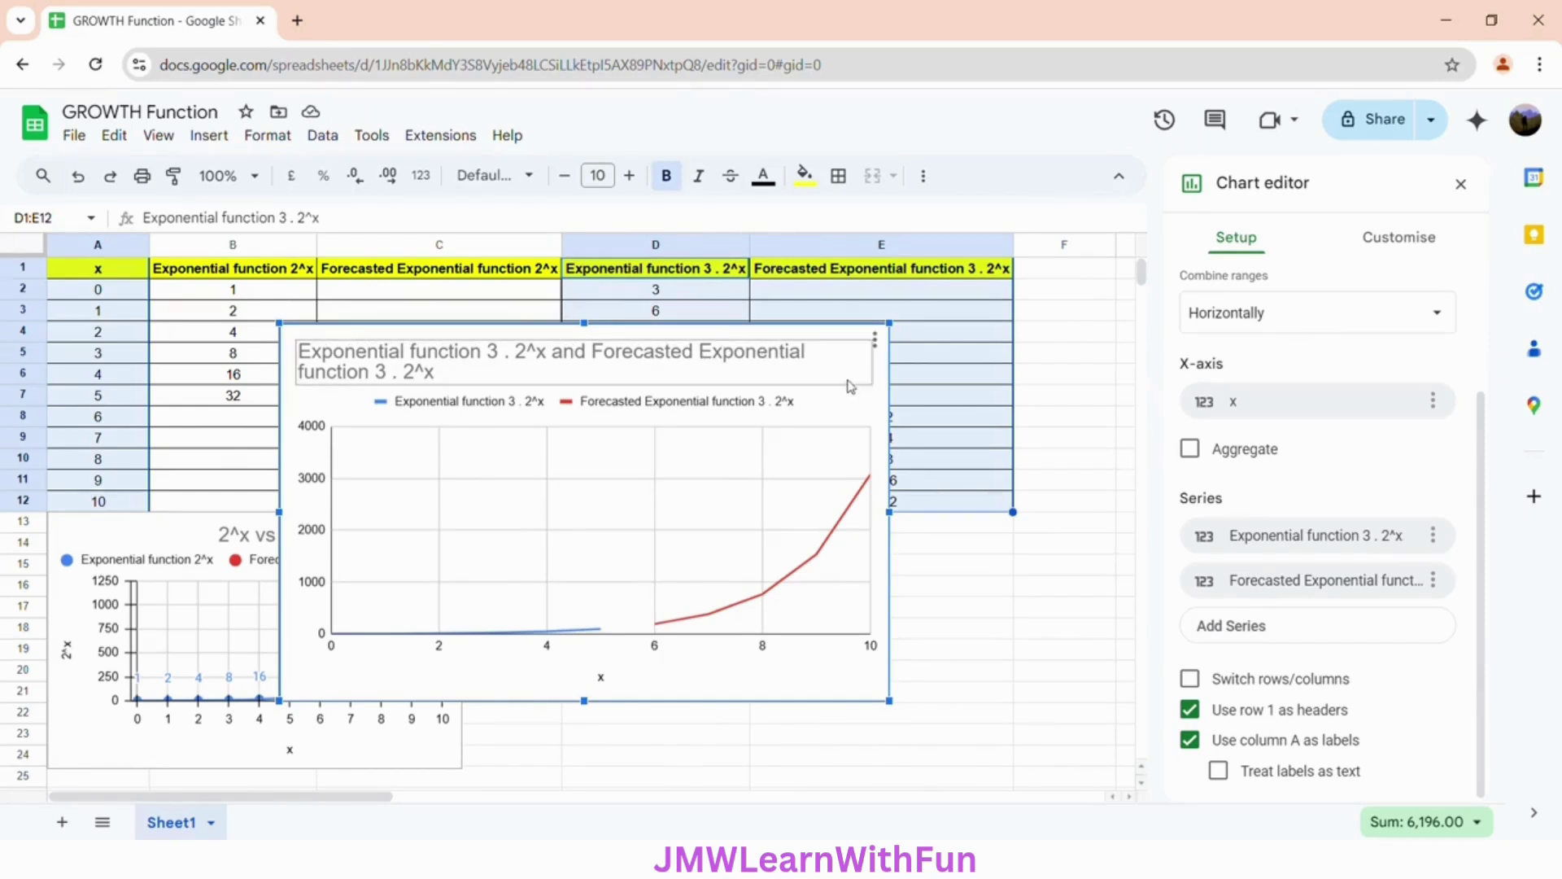
Place the 3 . 2^x chart below the table, directly beside the 2^x vs x chart, and shrink it to match that chart's size.
left_click_drag(851, 406, 1043, 604)
scroll(1032, 598, "down", 1)
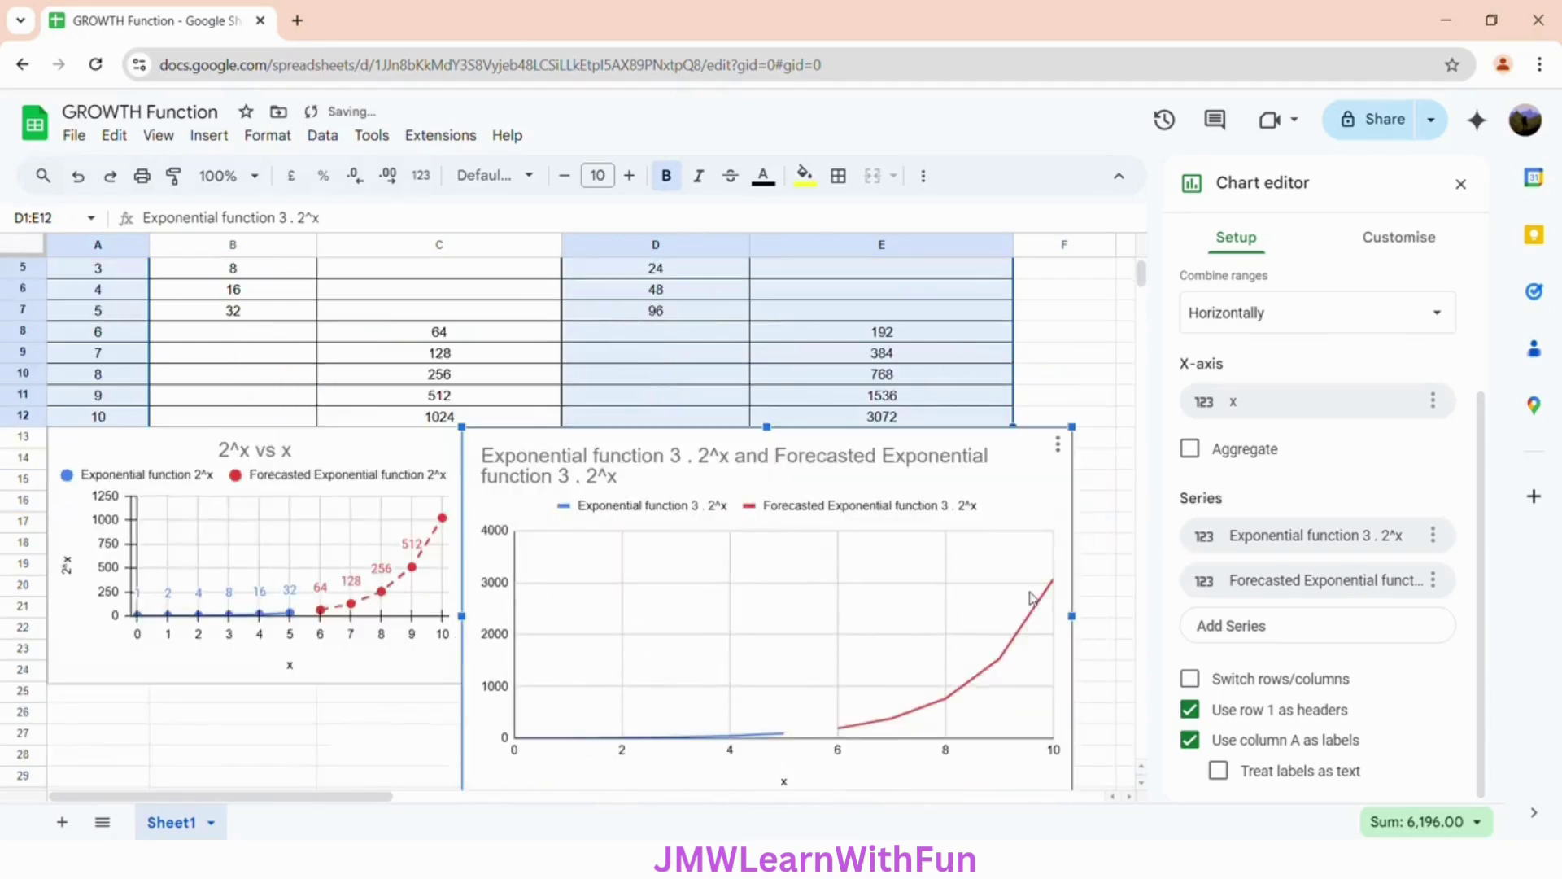
scroll(1039, 794, "down", 3)
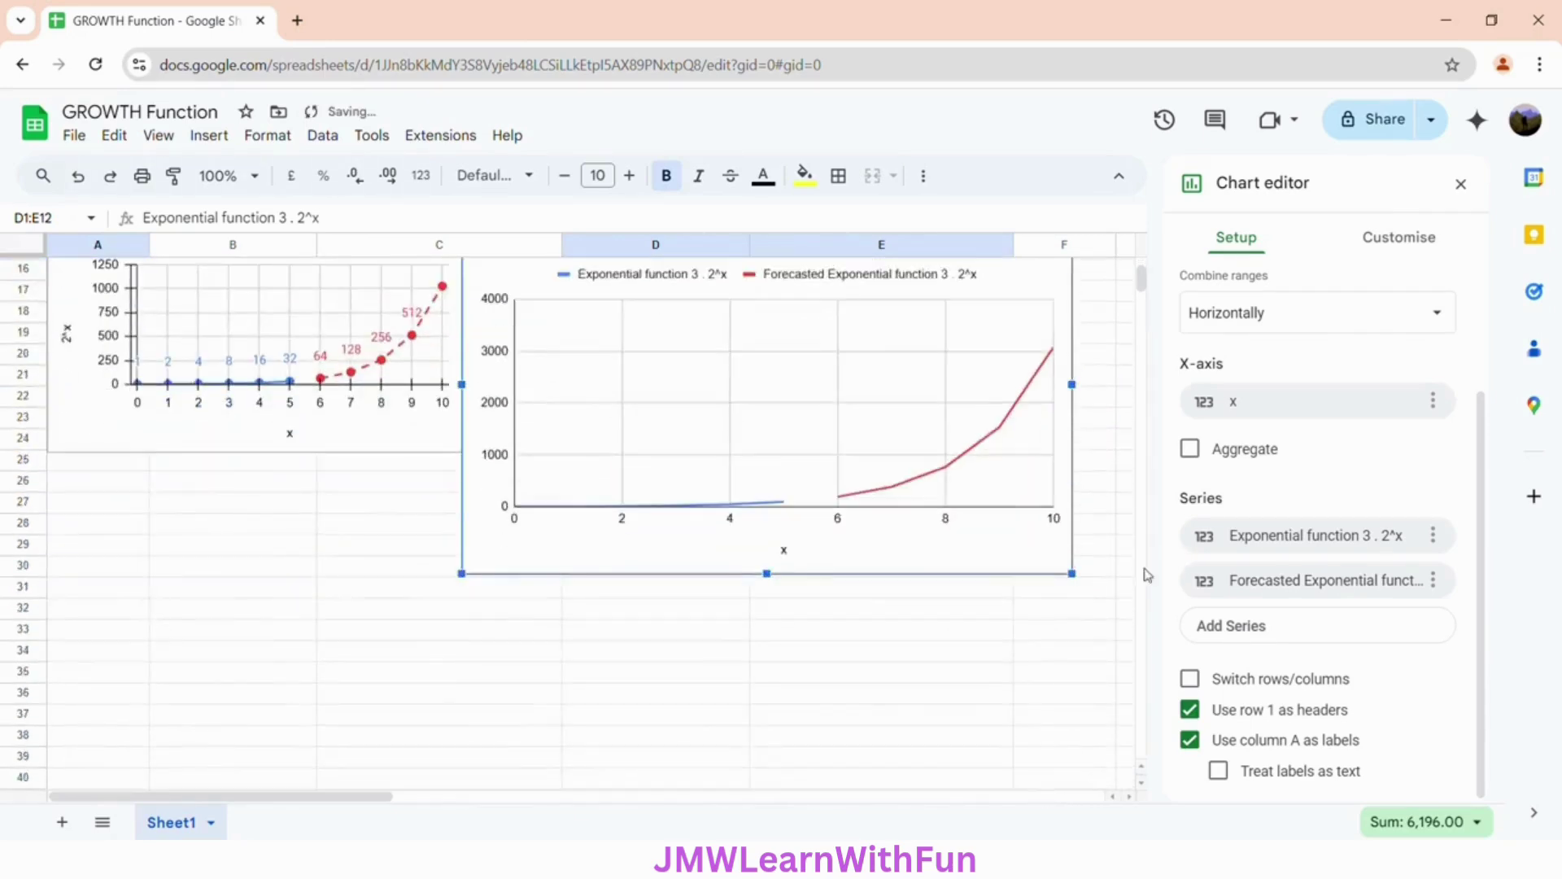
left_click_drag(1078, 578, 870, 451)
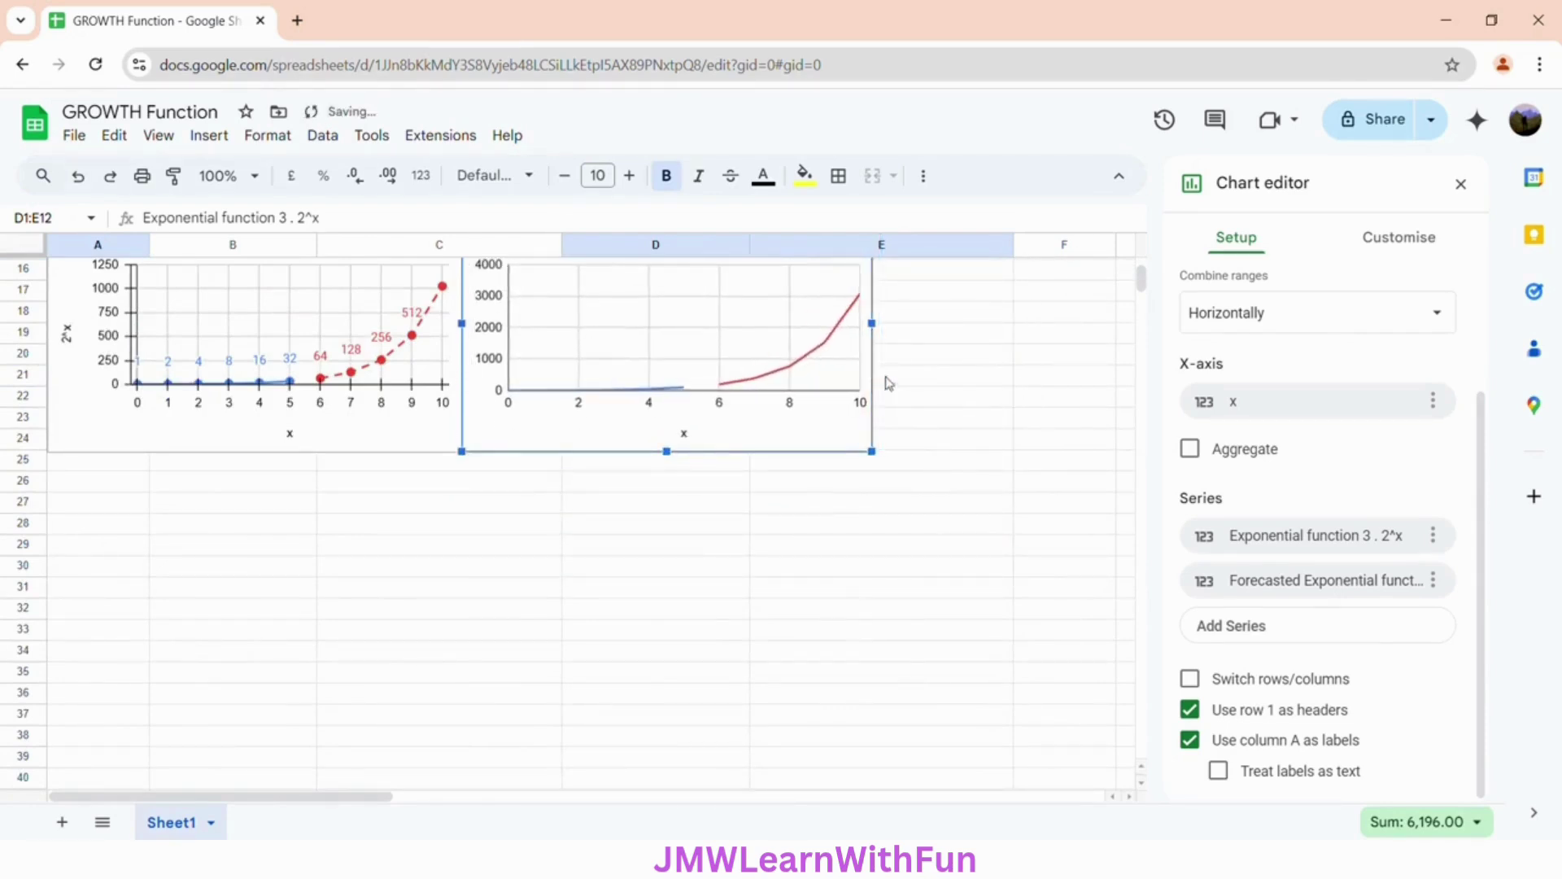
scroll(1006, 393, "up", 5)
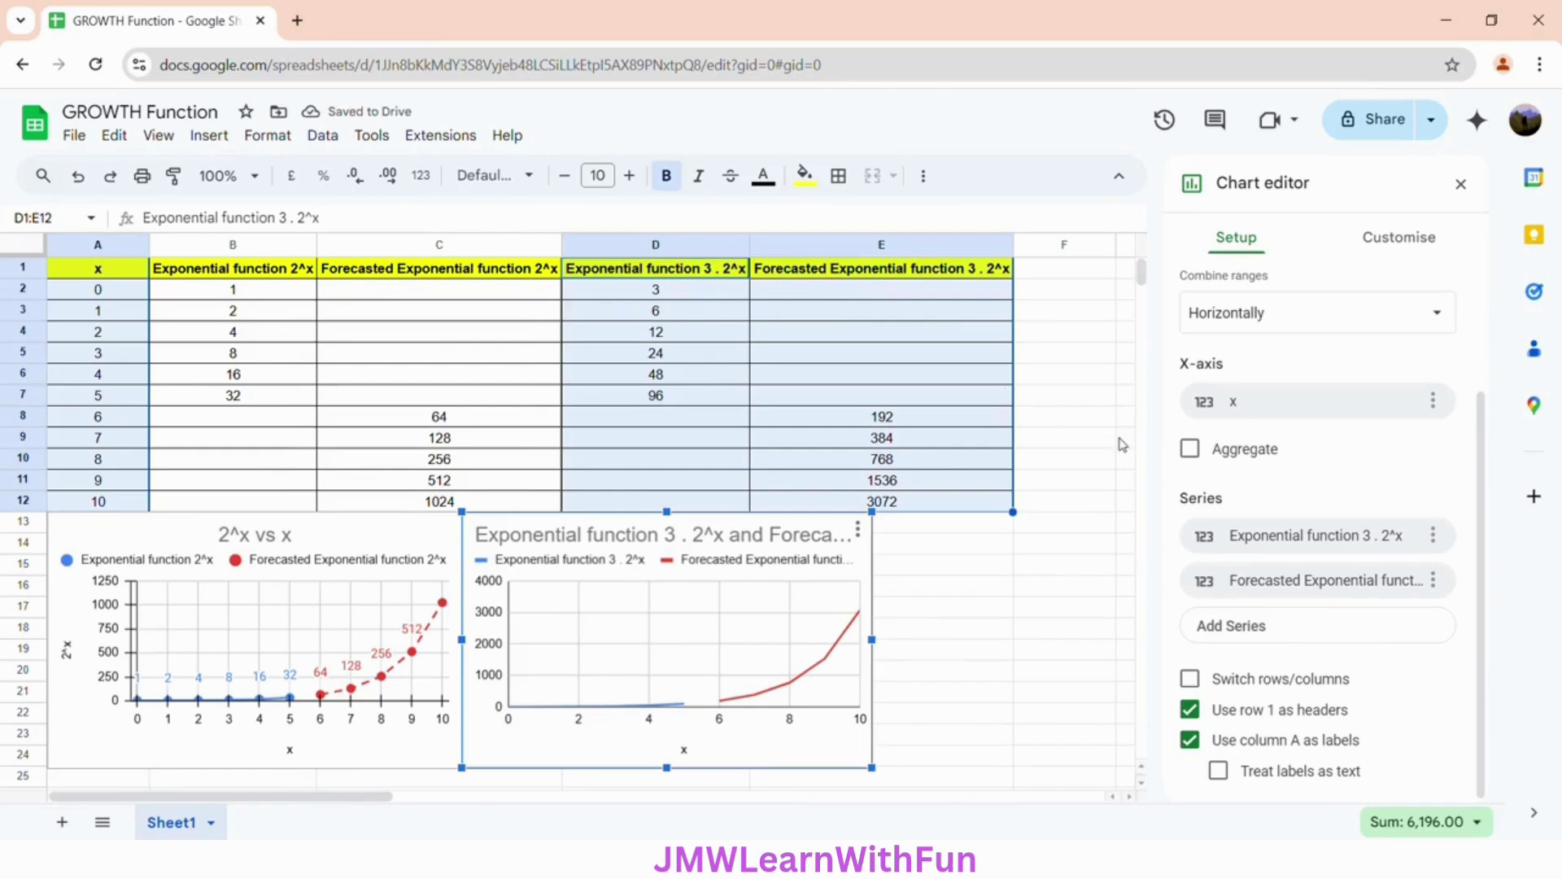
Set the line dash type of the Forecasted Exponential function 3 . 2^x series to short dashes.
left_click(1403, 242)
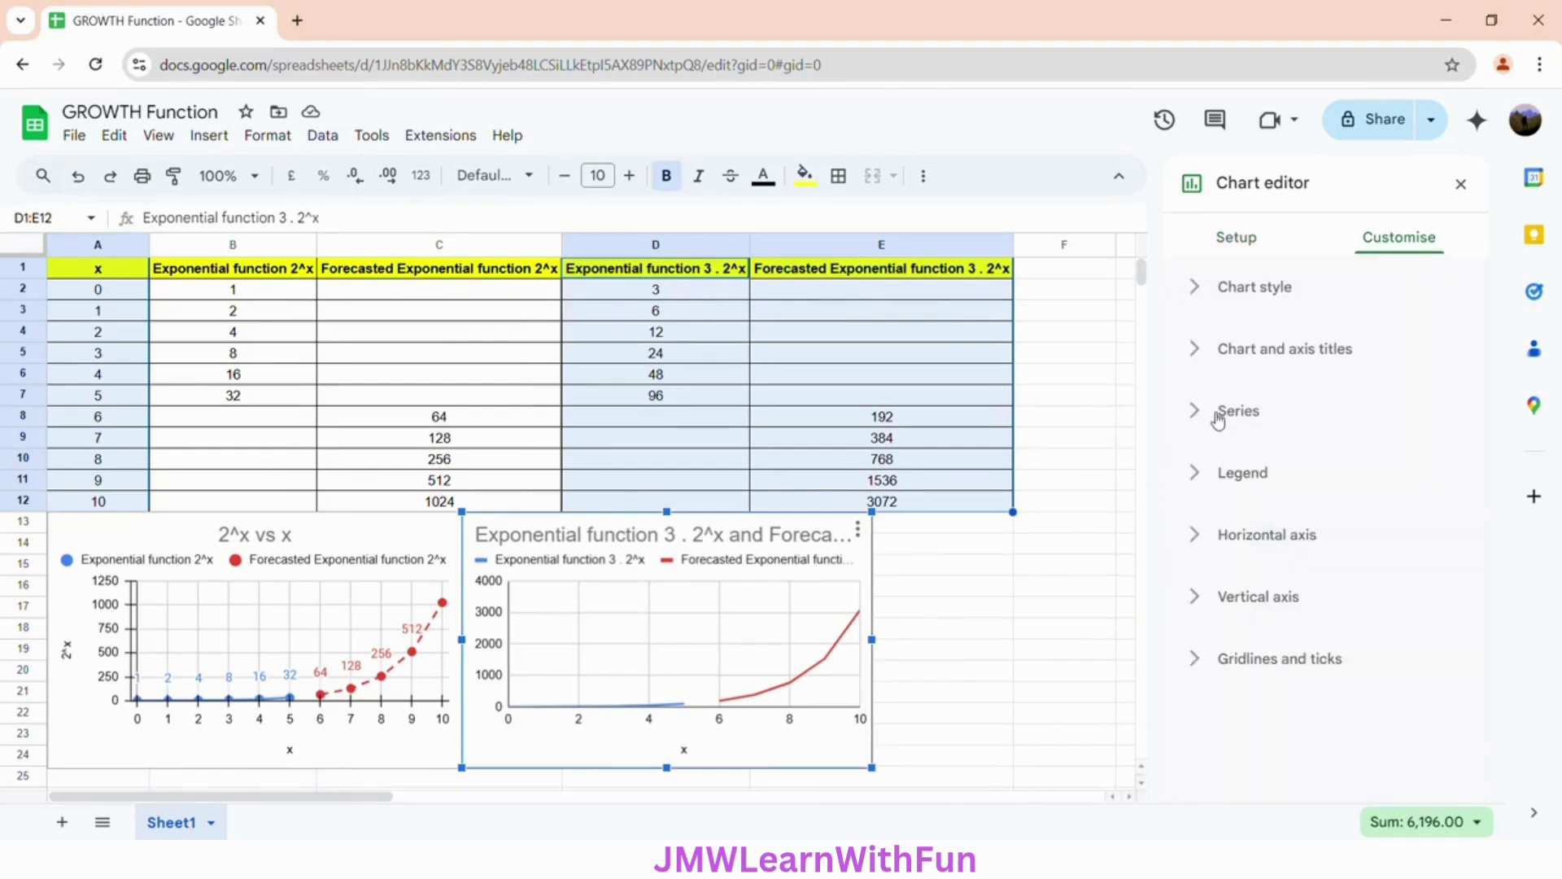
left_click(1190, 421)
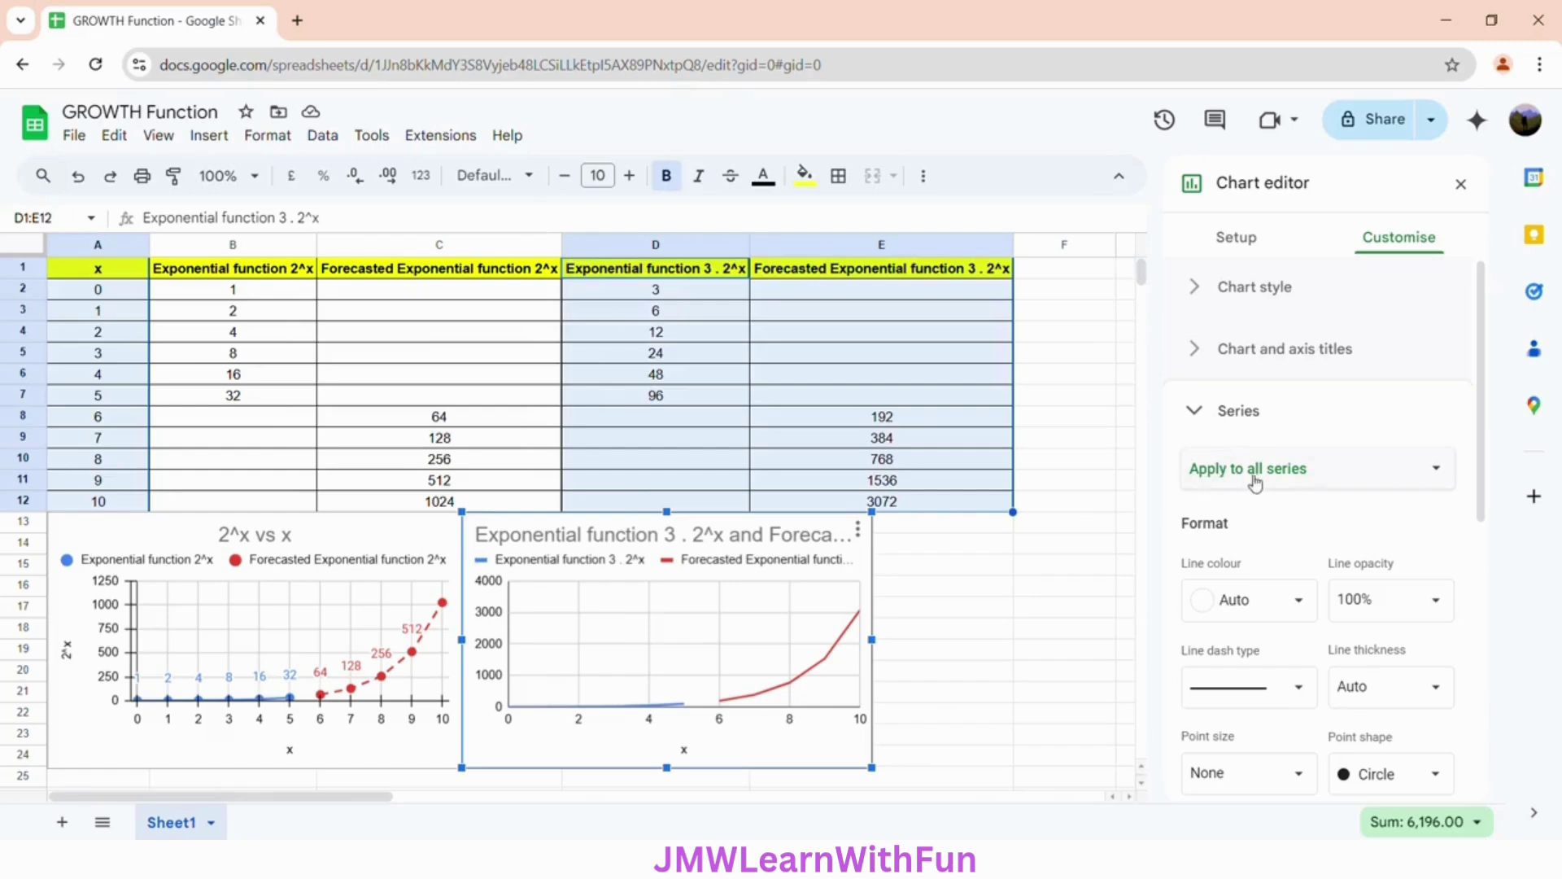
left_click(1257, 479)
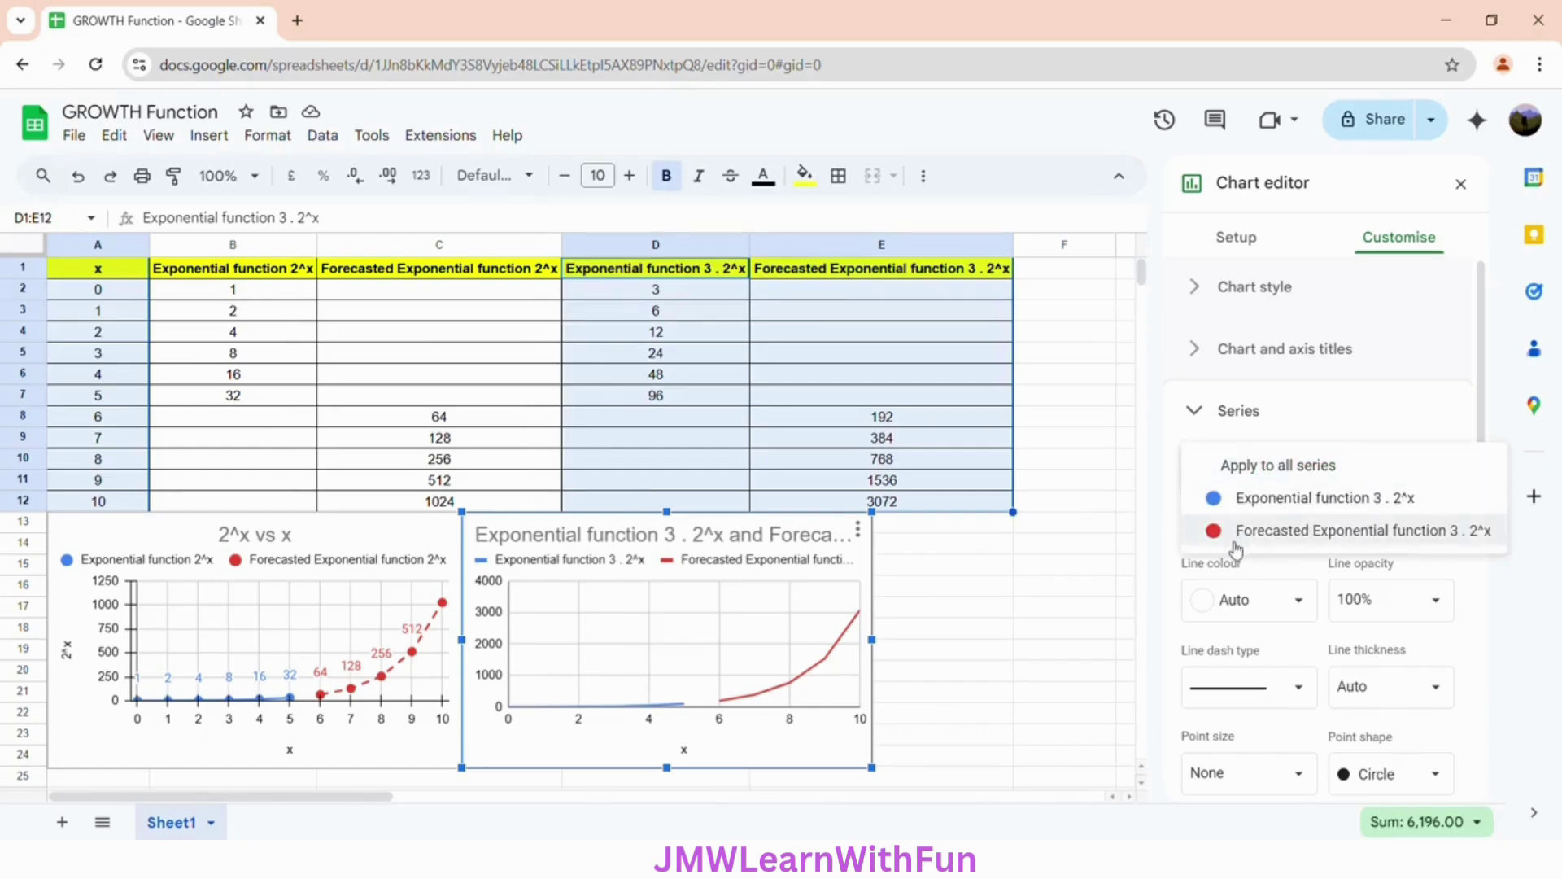
left_click(1236, 537)
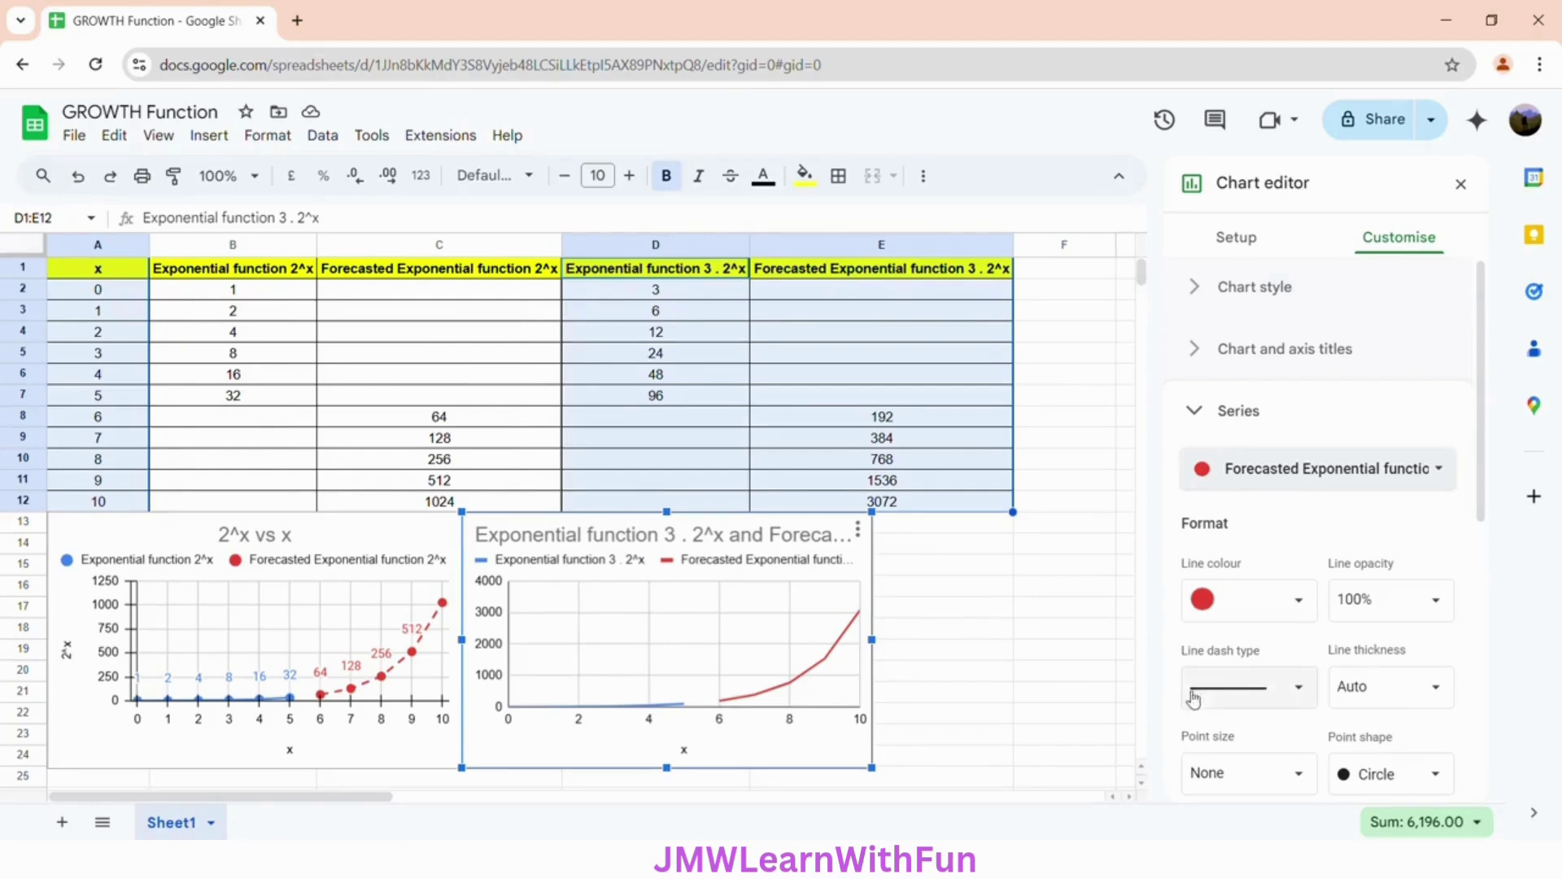
left_click(1250, 693)
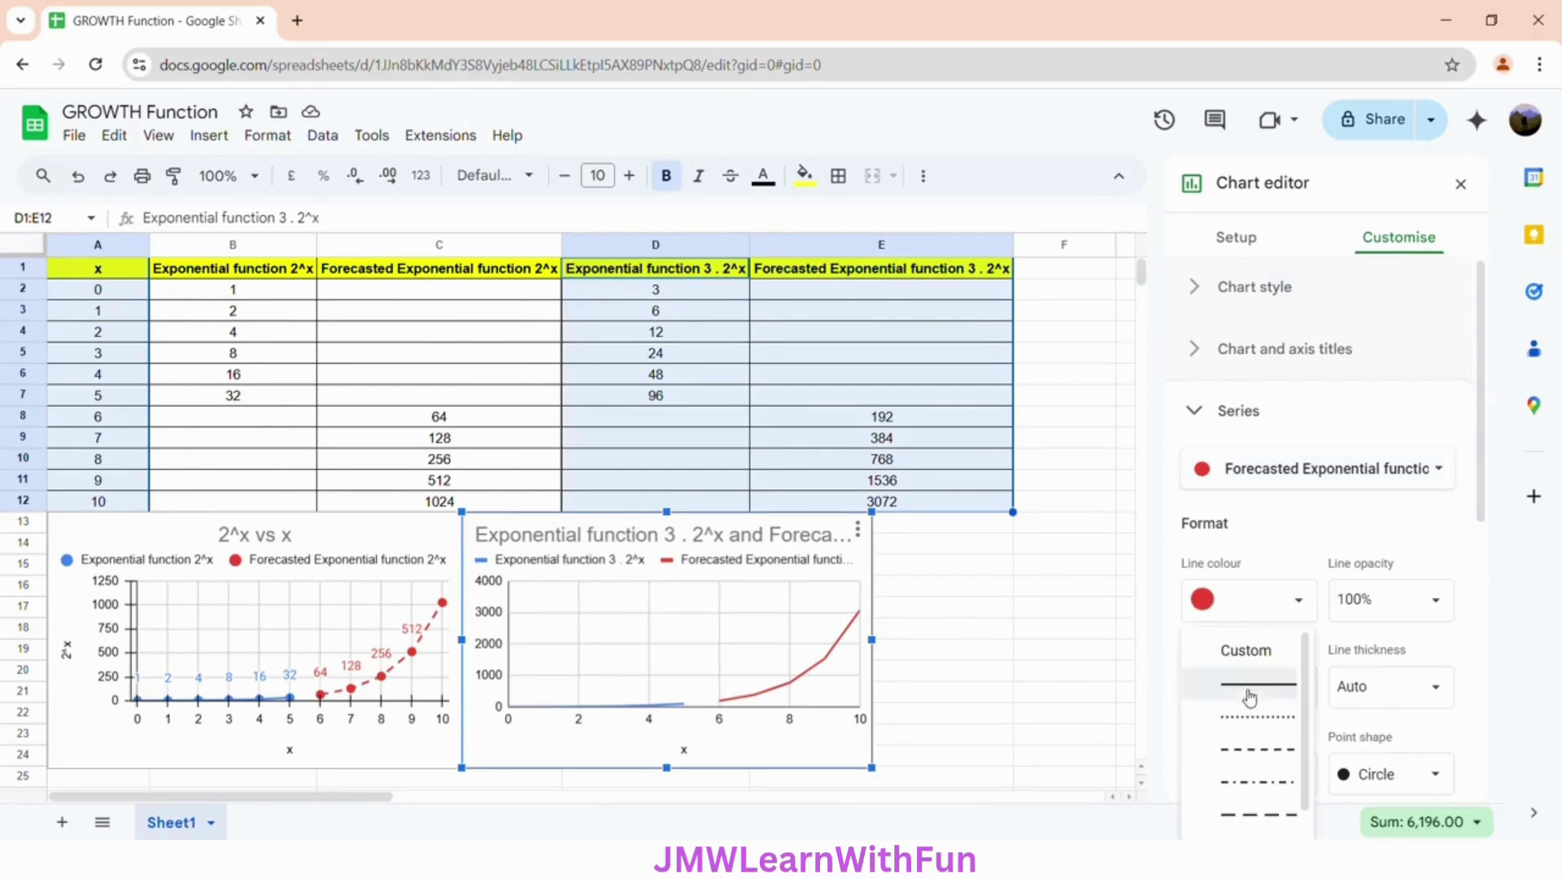
left_click(1245, 747)
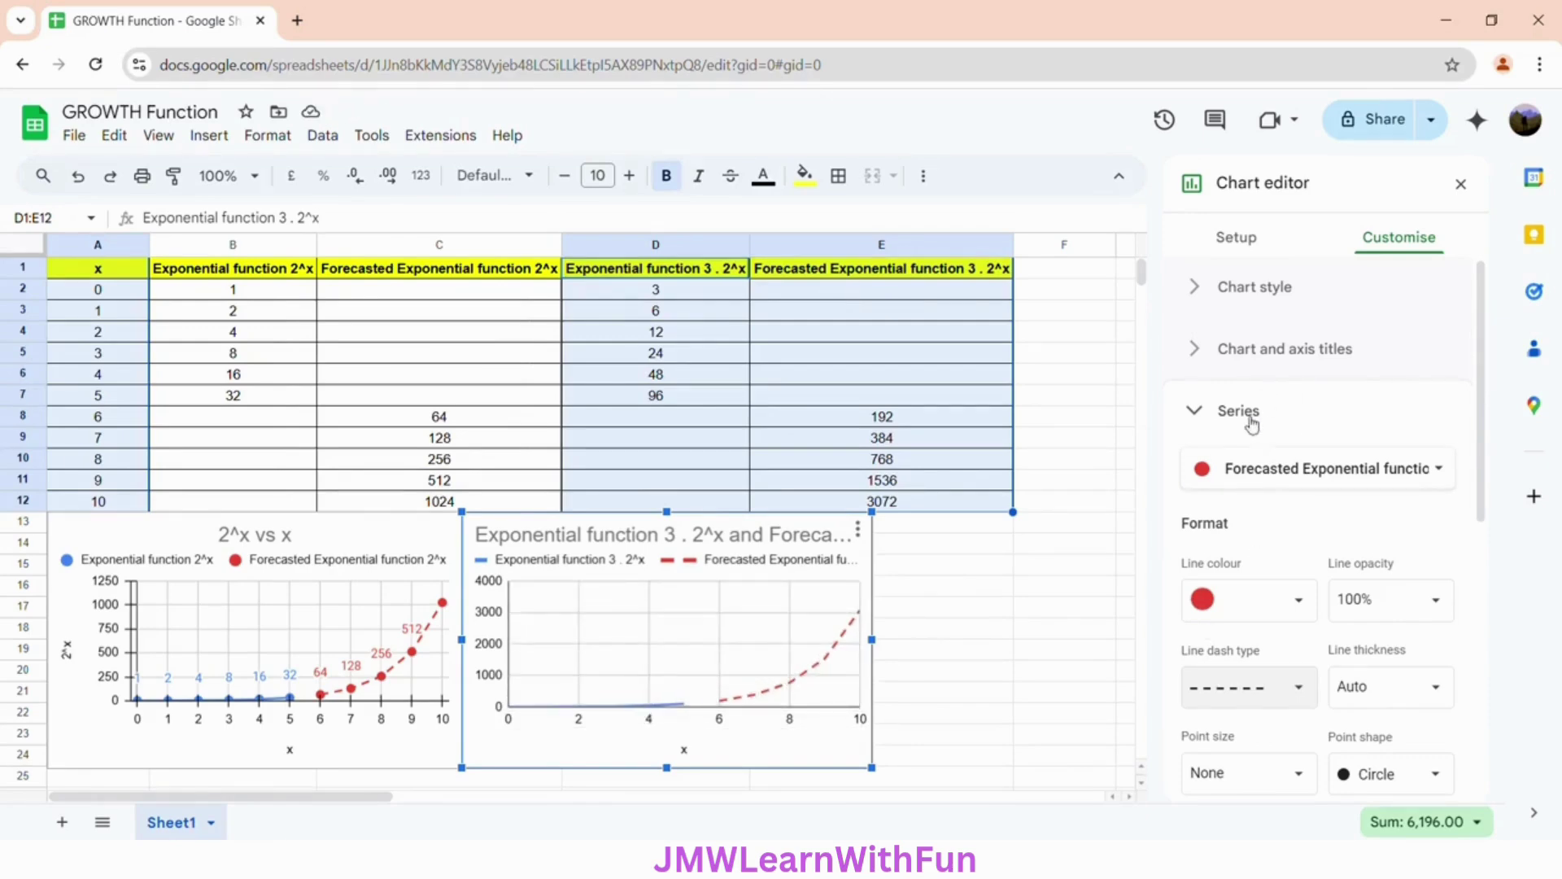
Turn on data labels for all series of the 3 . 2^x chart.
left_click(1285, 470)
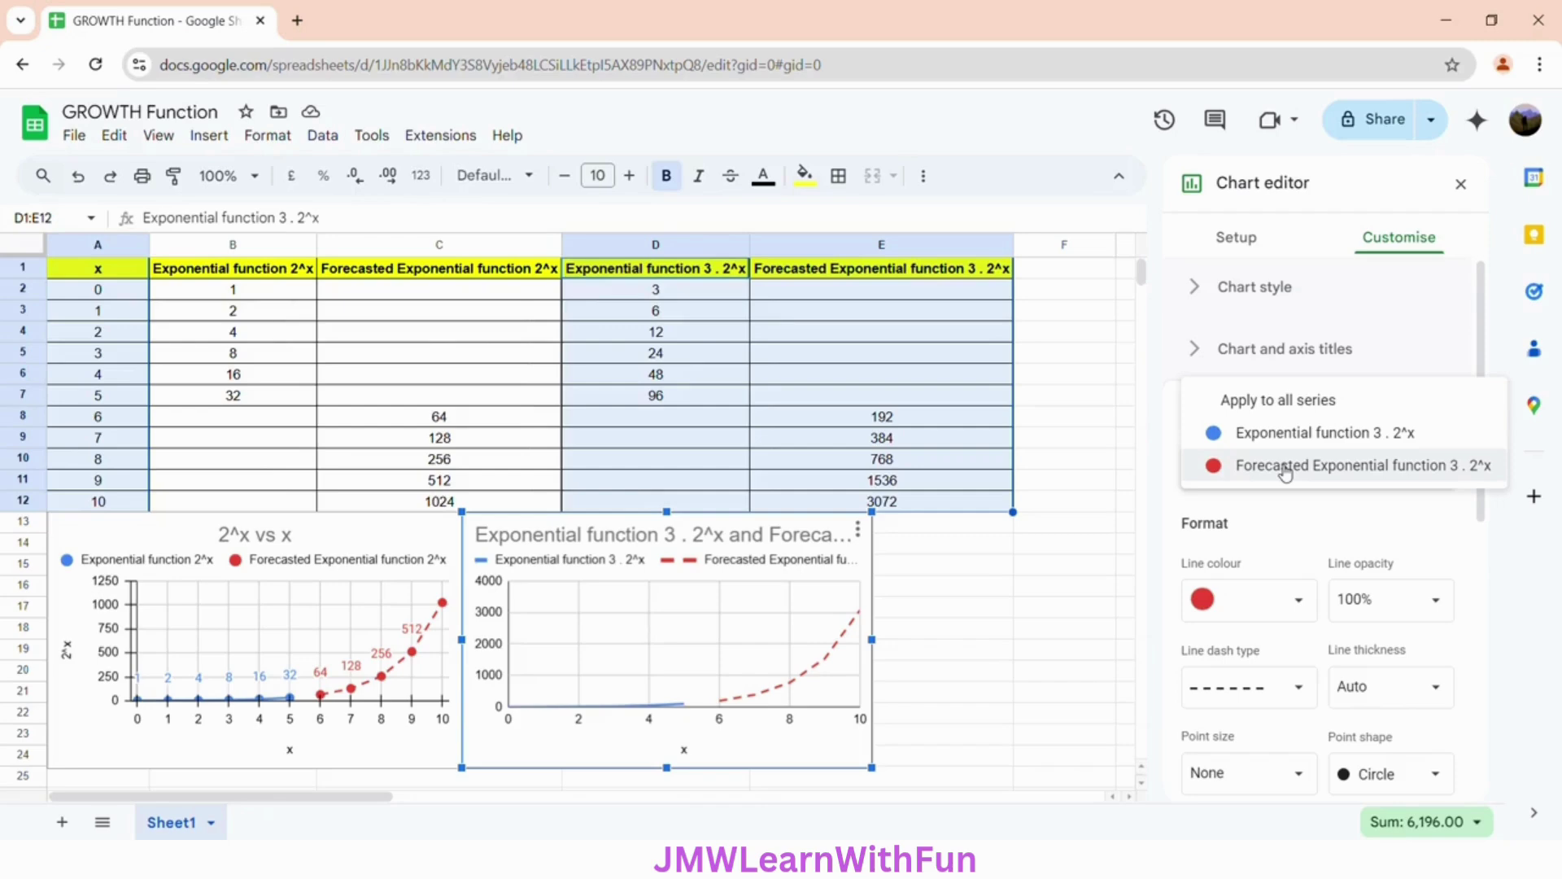
left_click(1286, 402)
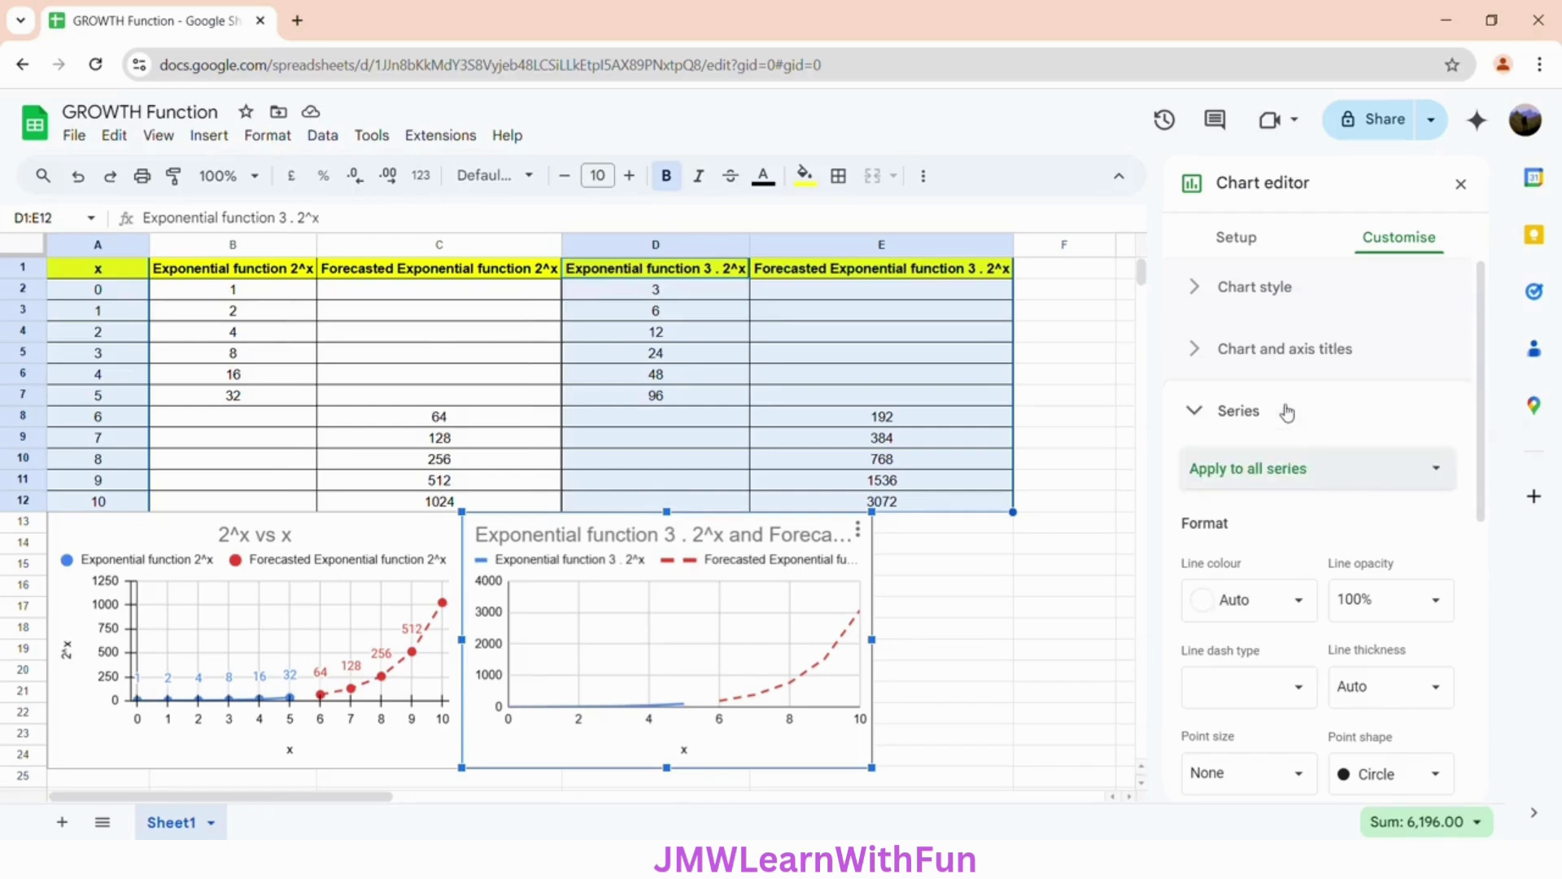
scroll(1285, 509, "down", 5)
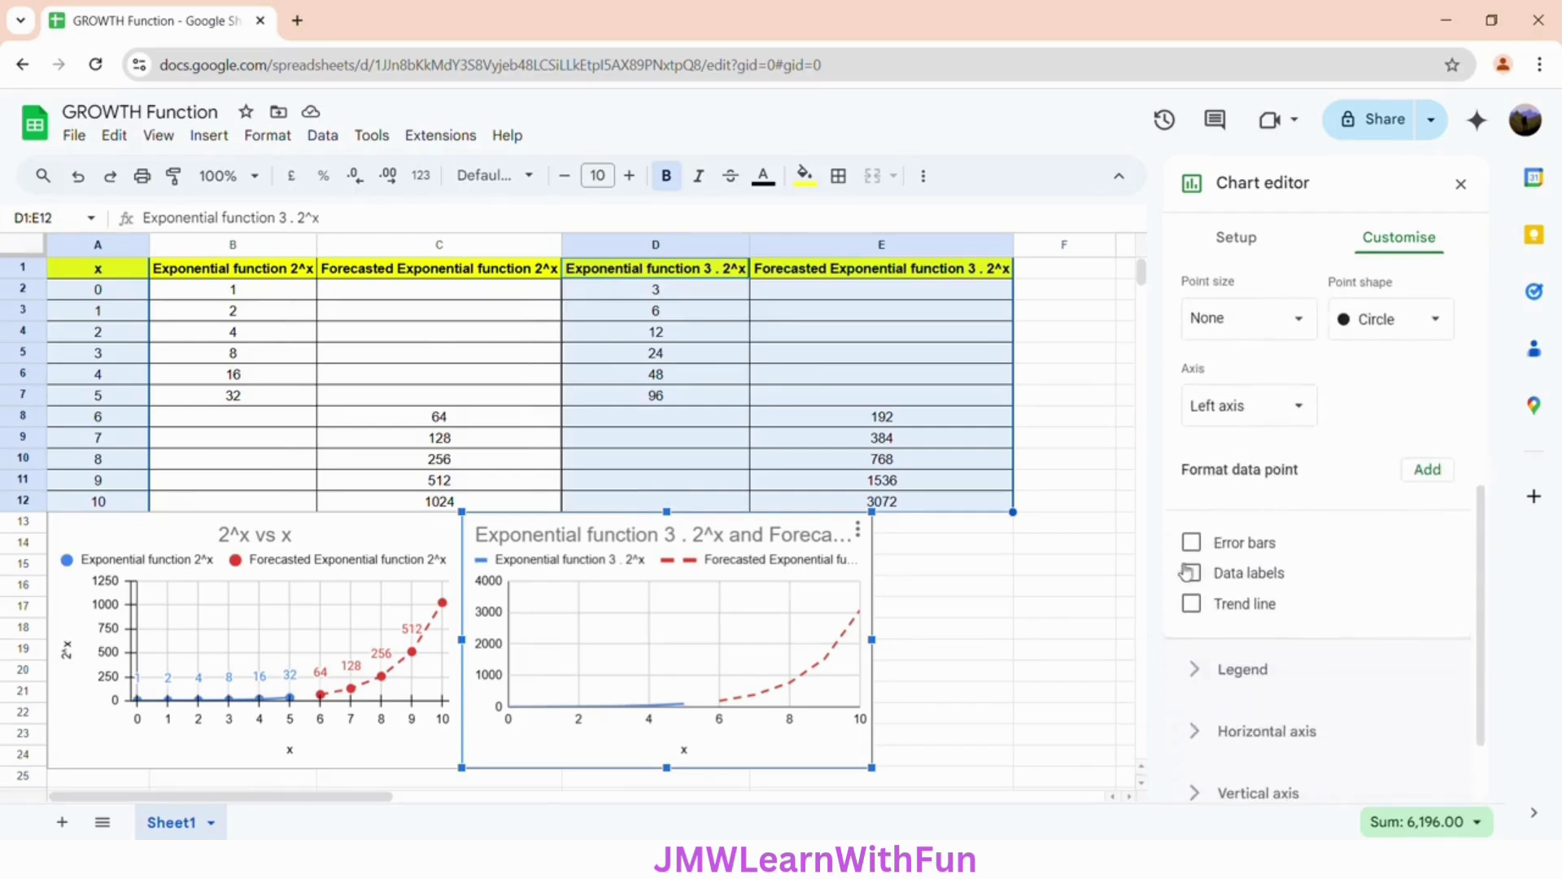
left_click(1192, 577)
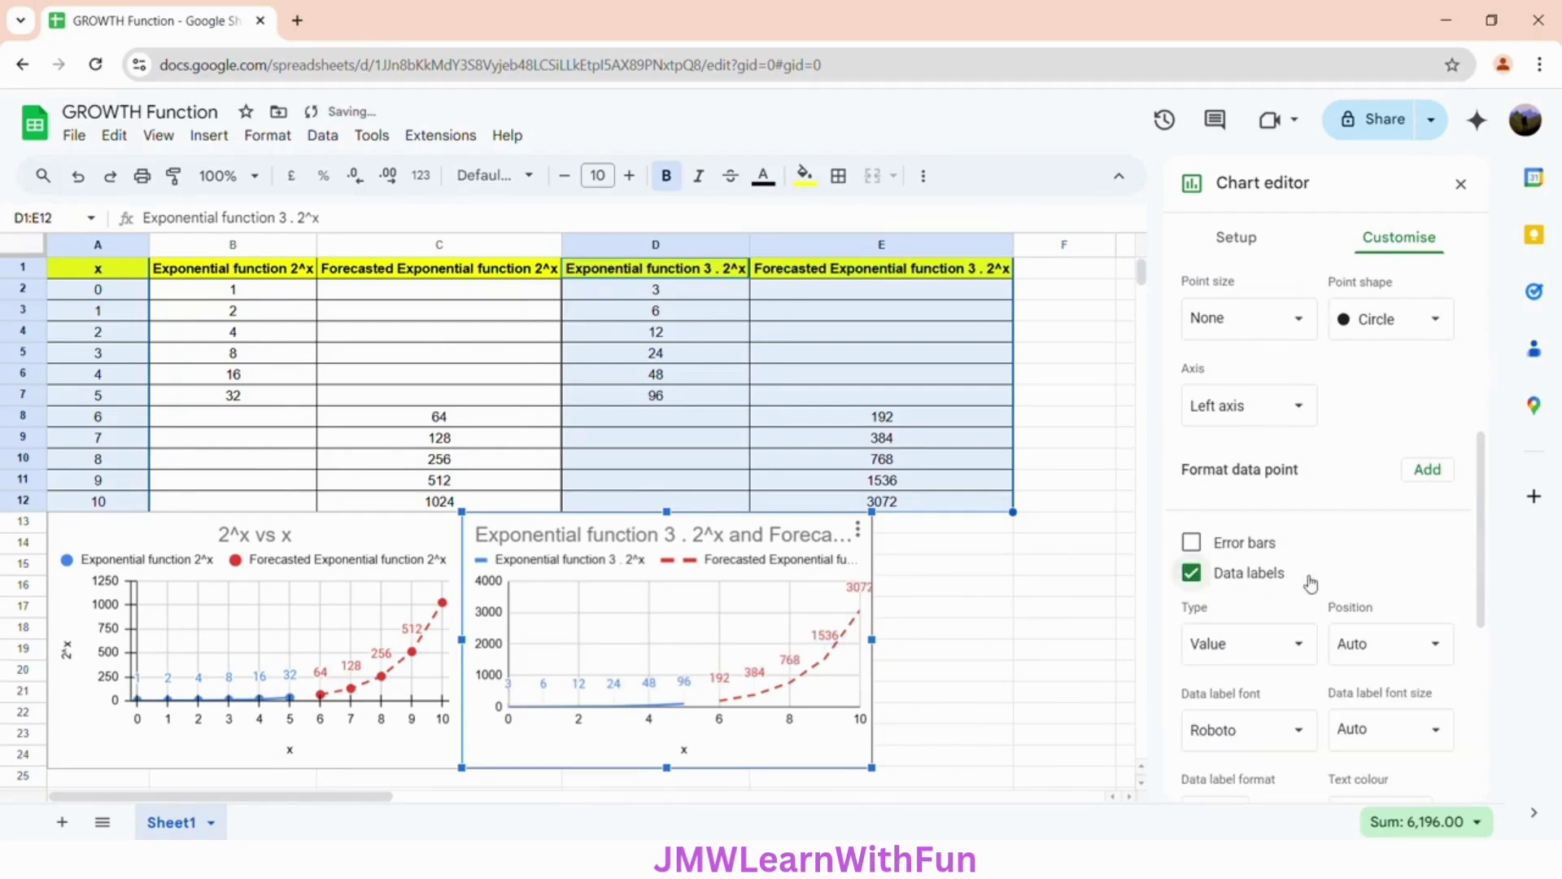
Show circle points with a size of 7px on all series of the 3 . 2^x chart.
scroll(1308, 583, "up", 1)
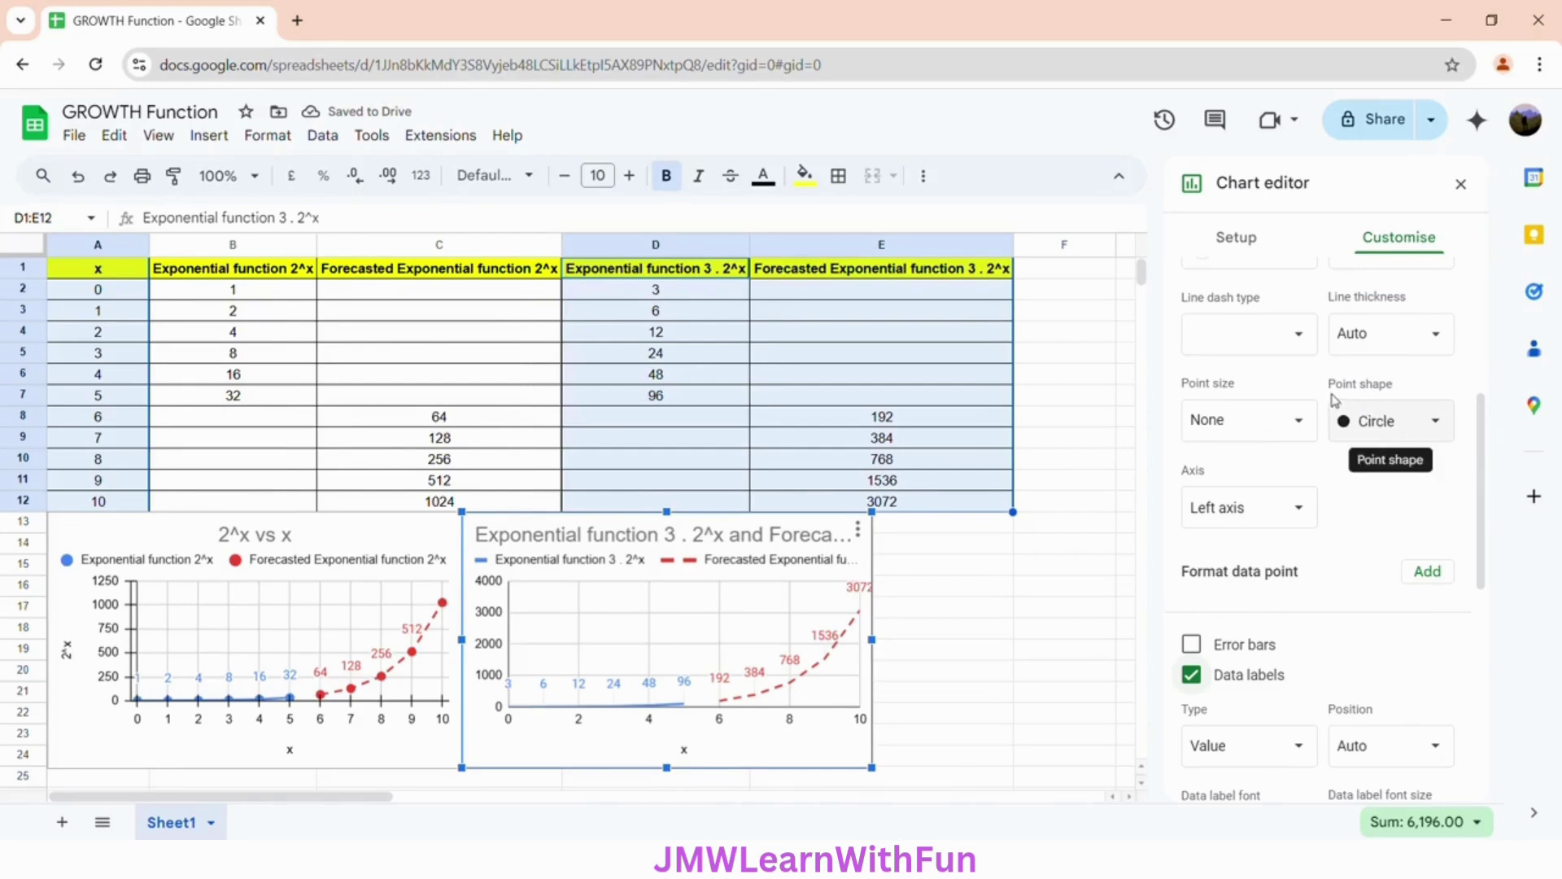
left_click(1391, 421)
left_click(1395, 419)
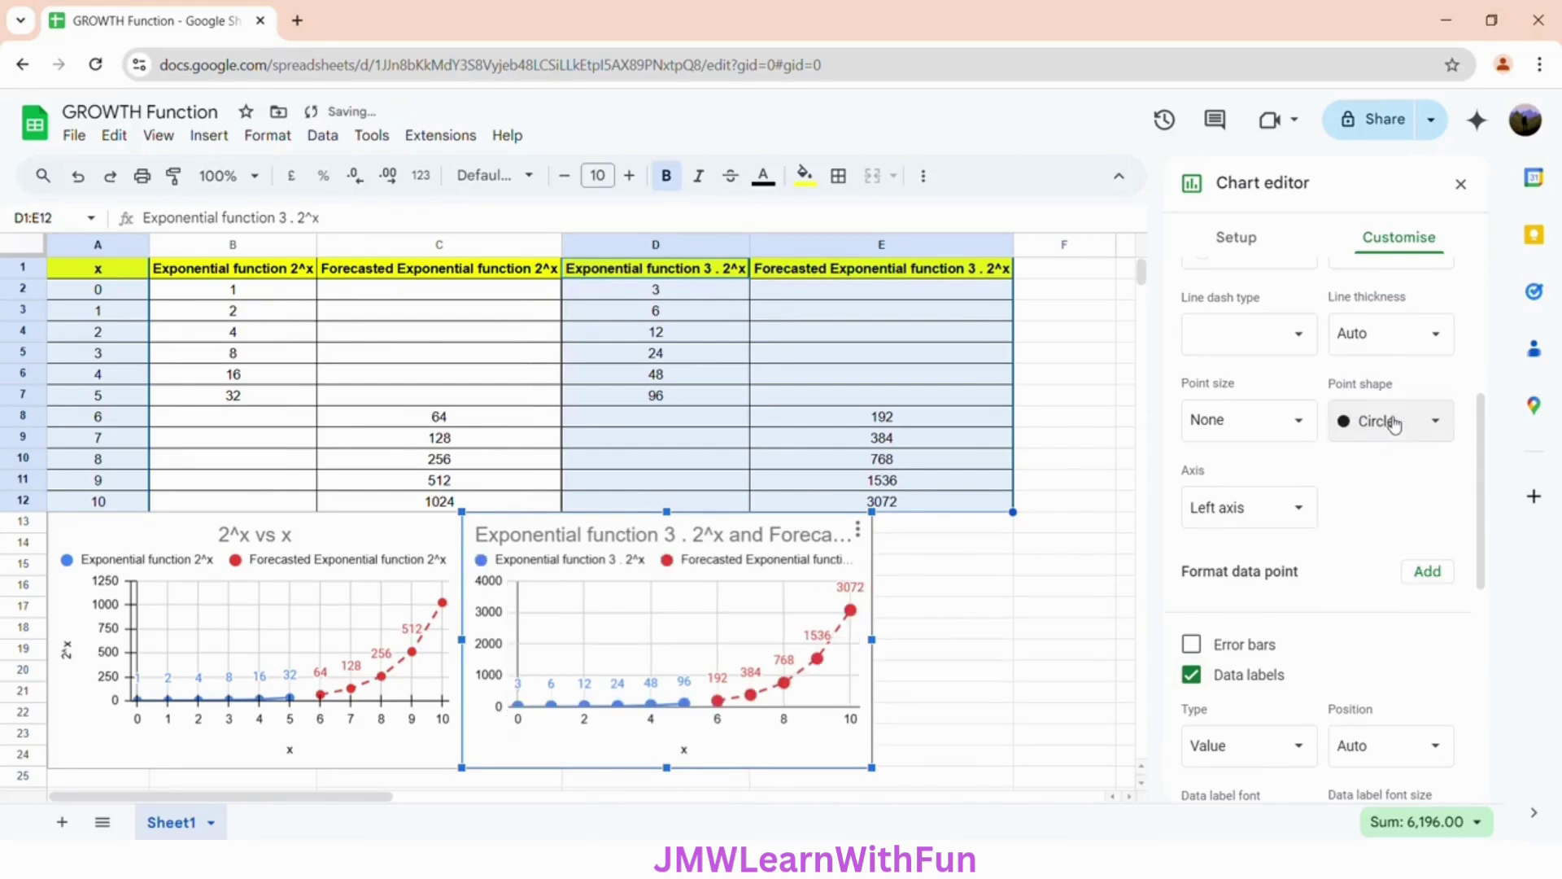
left_click(1242, 428)
left_click(1230, 533)
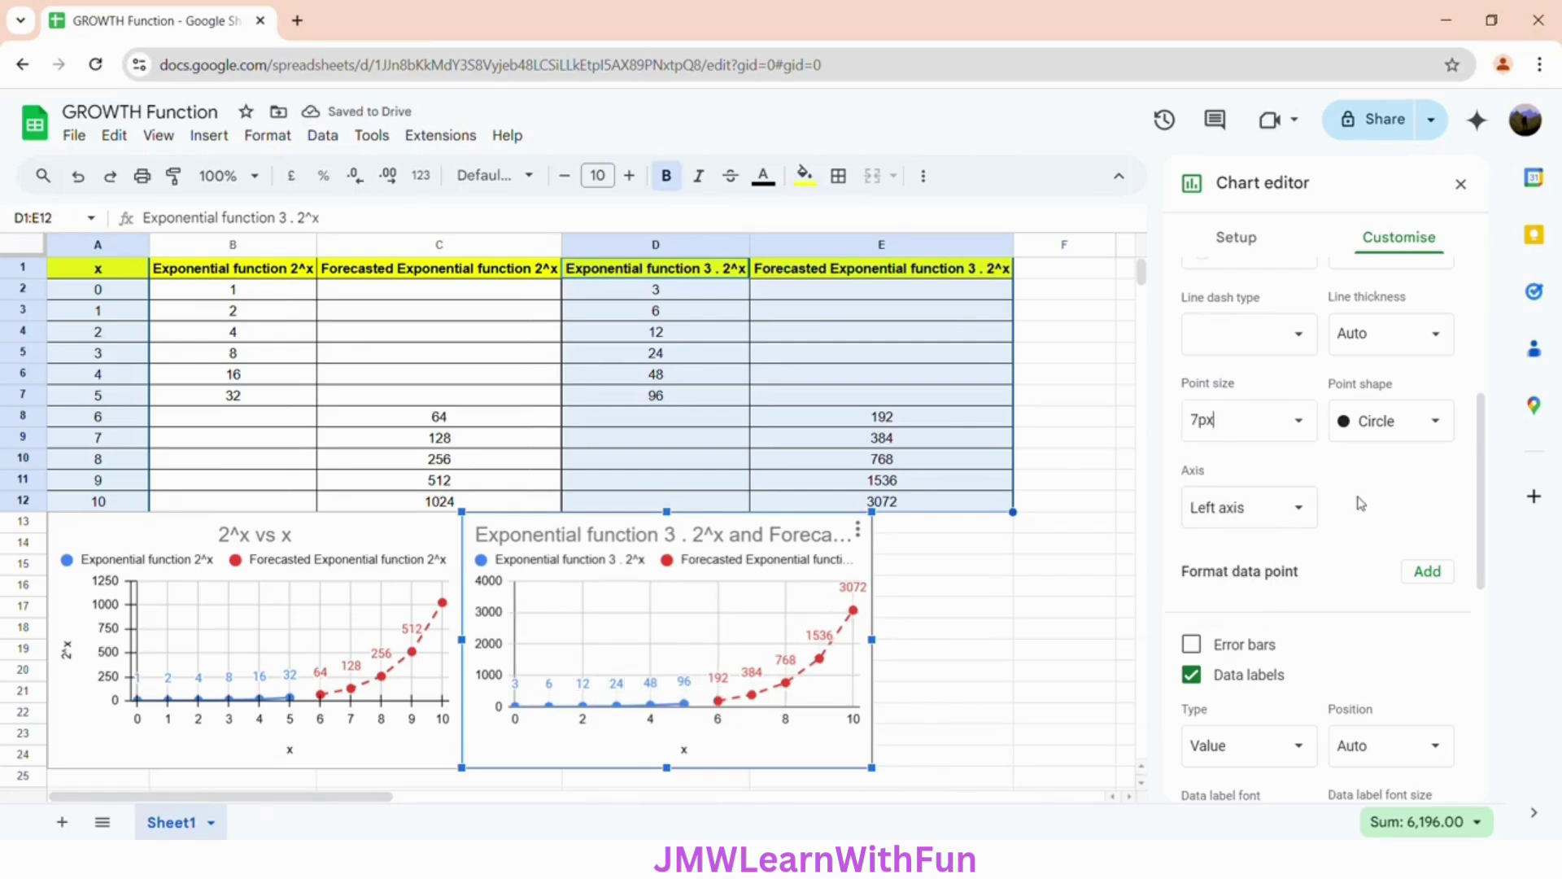
scroll(1351, 489, "up", 5)
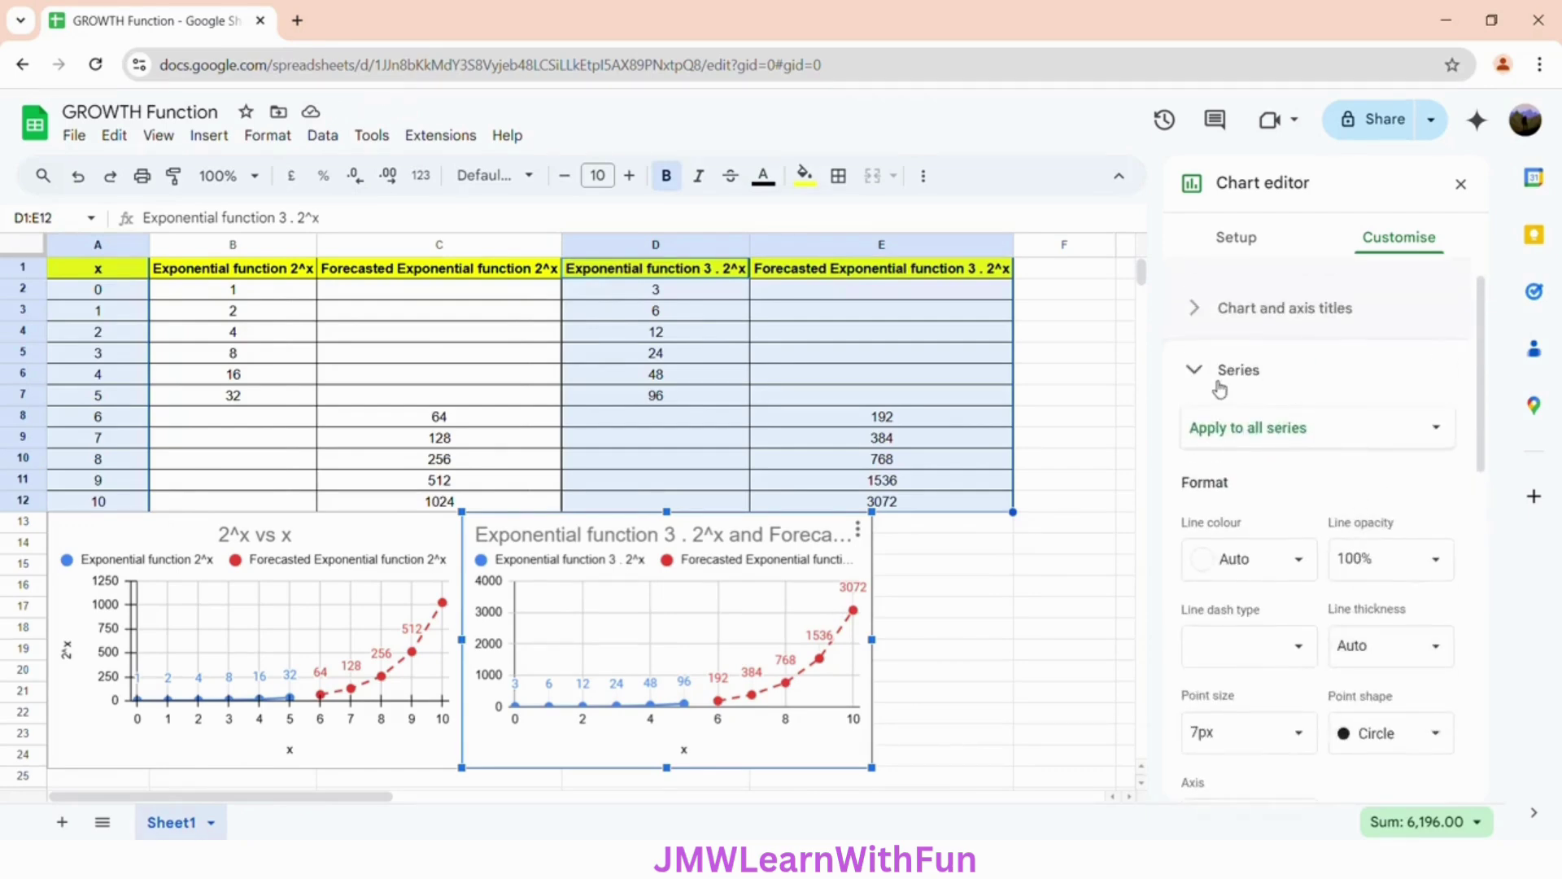
left_click(1216, 388)
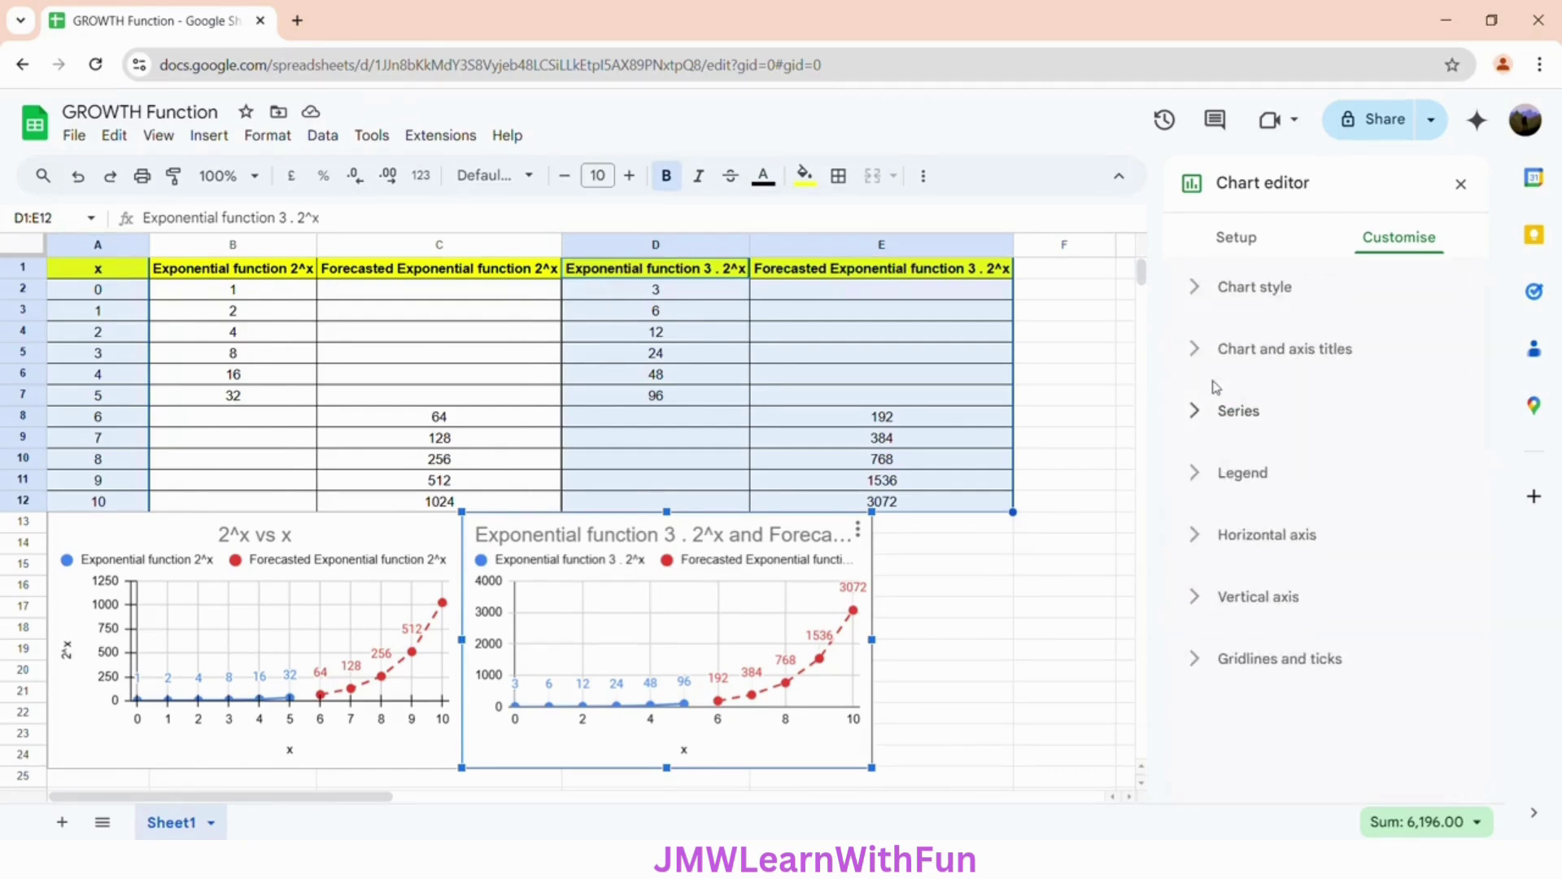
Change the second chart's title to "3 . 2^x vs x" and centre it.
left_click(1276, 353)
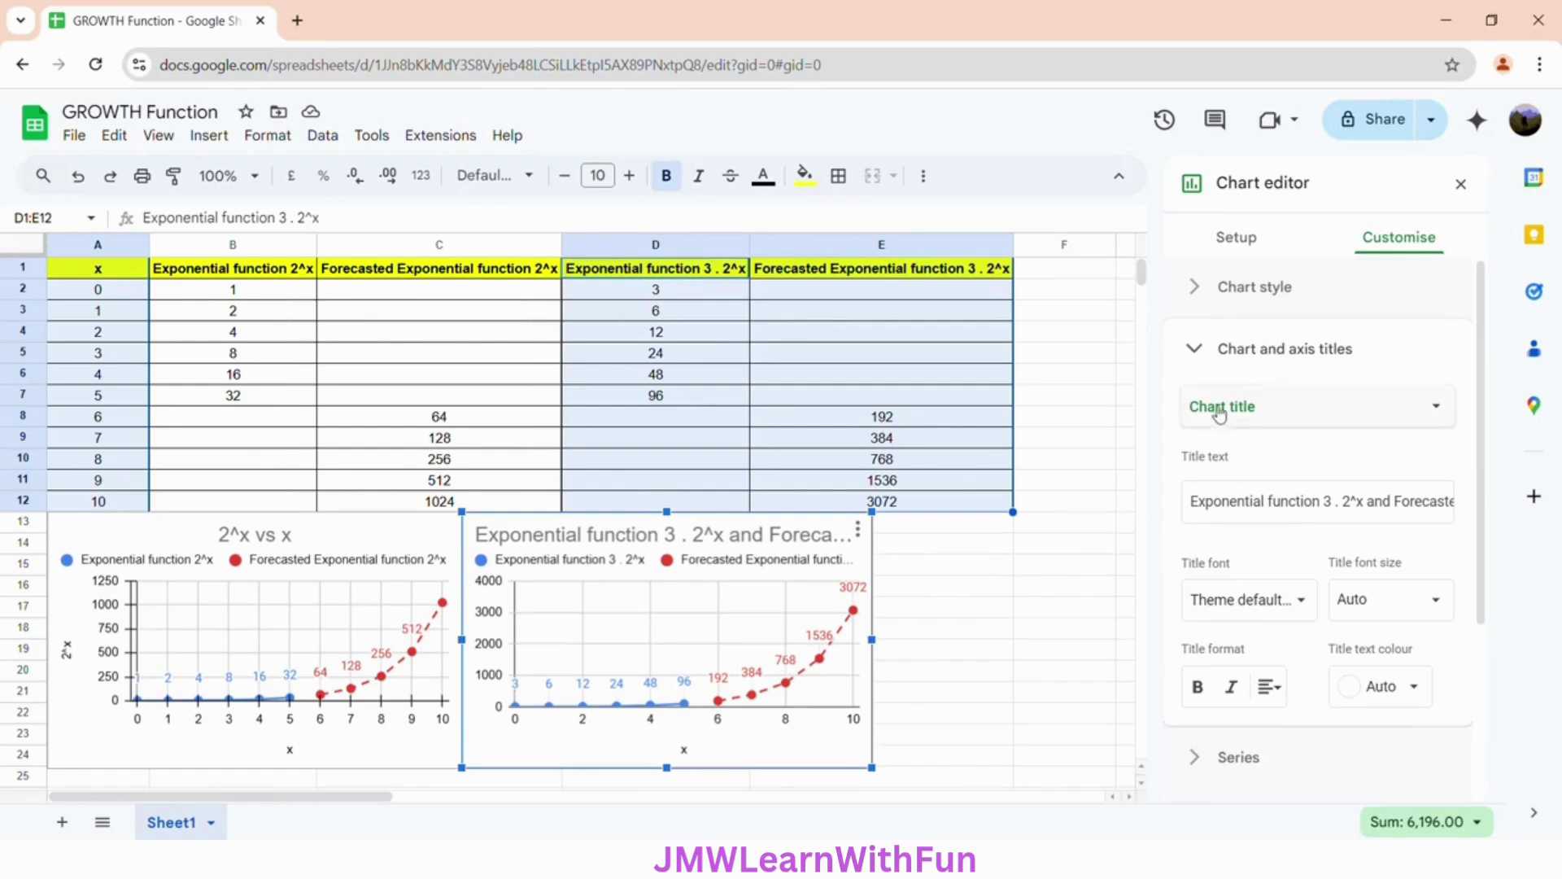
left_click(1240, 502)
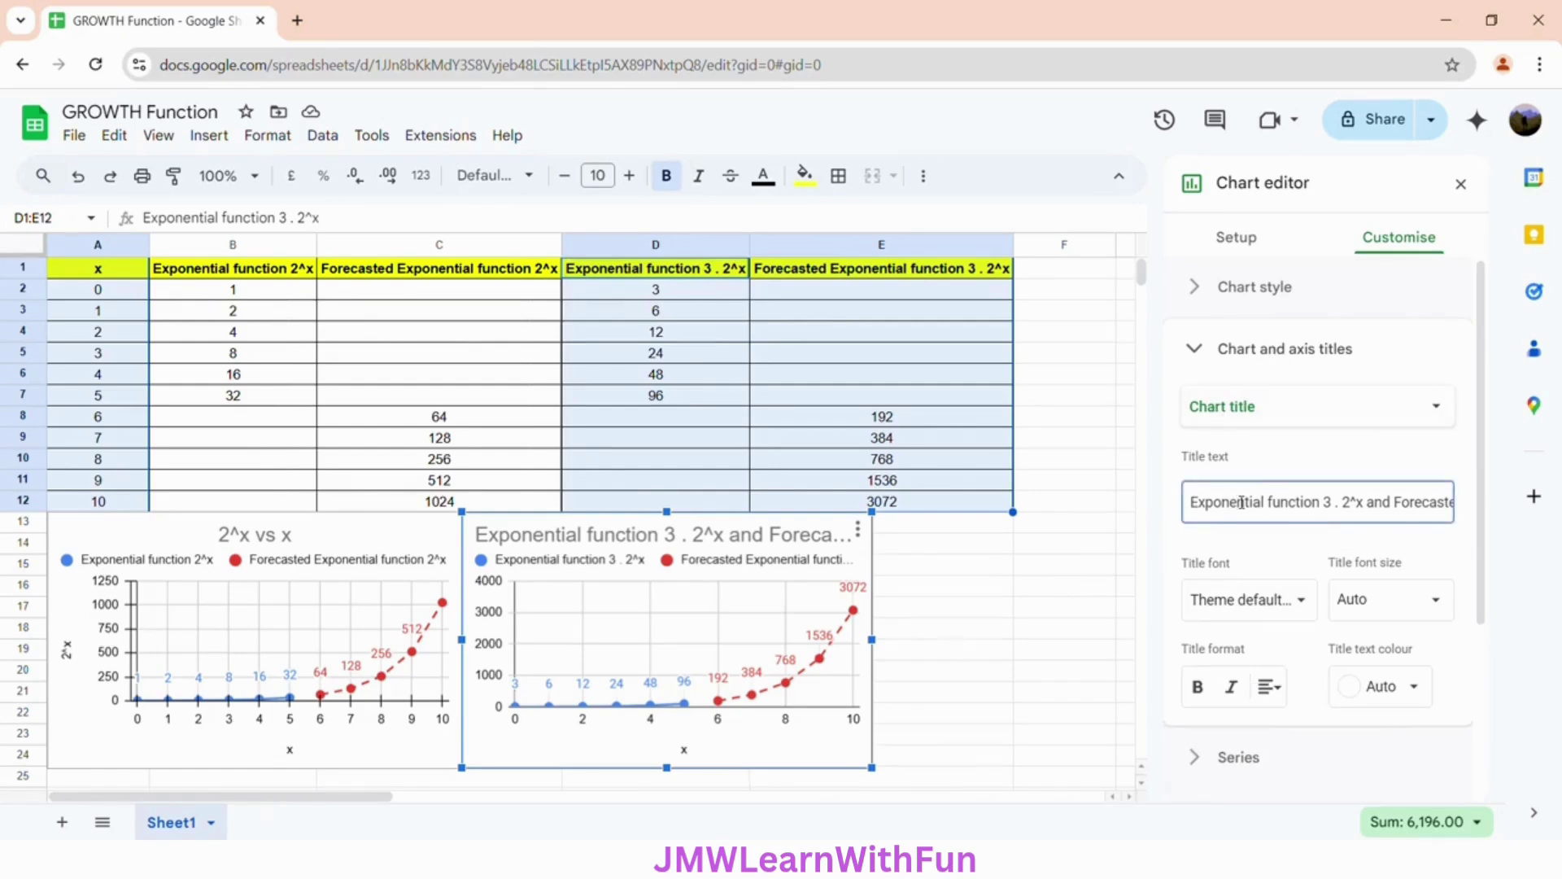
left_click_drag(1320, 503, 1099, 505)
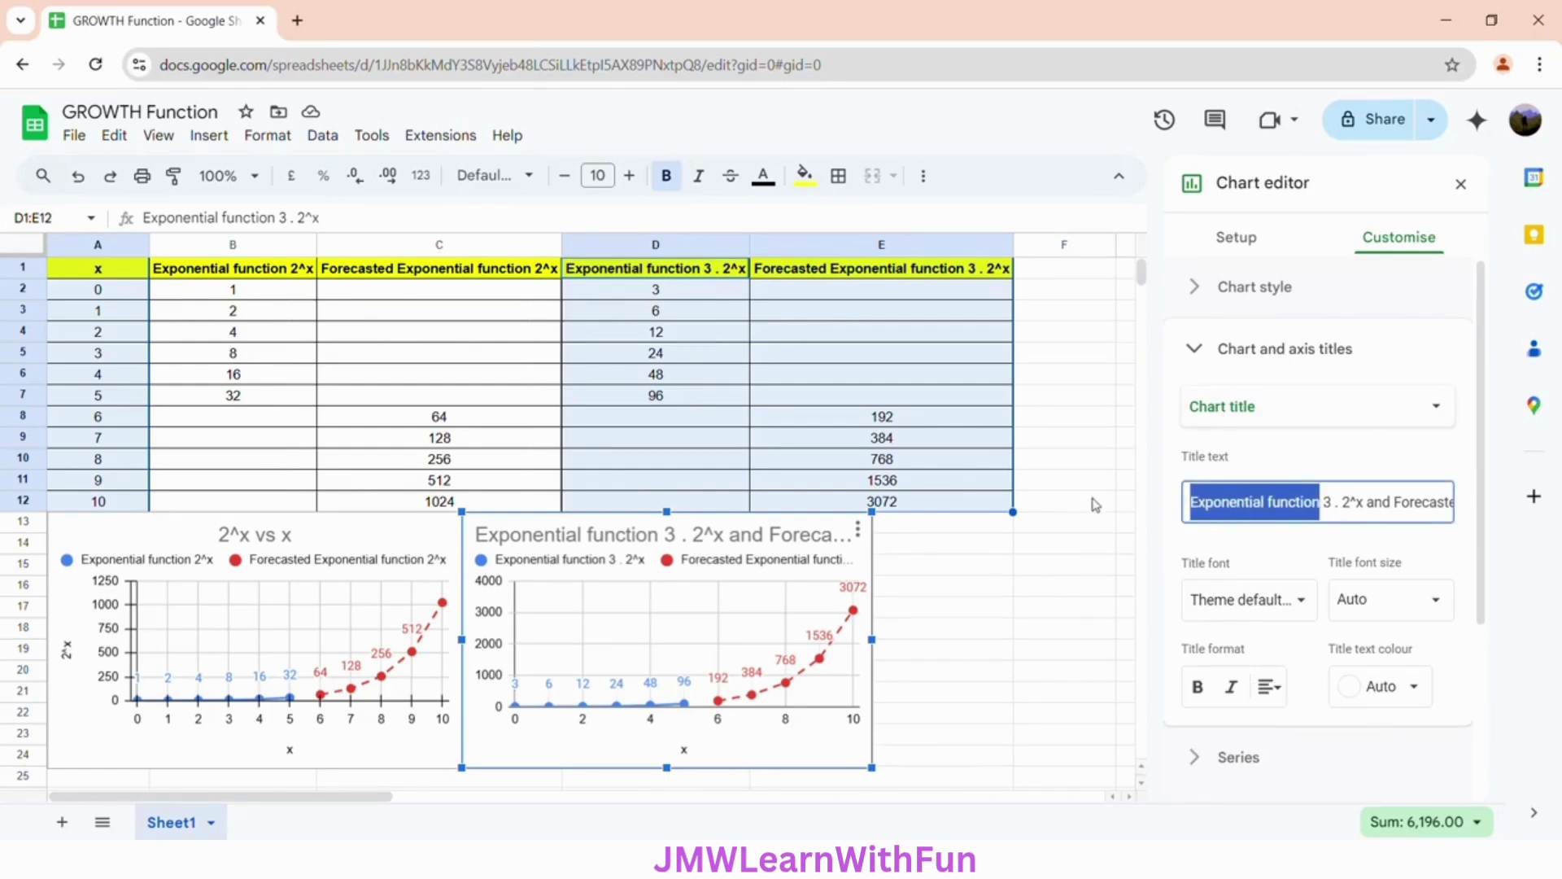
key("BackSpace")
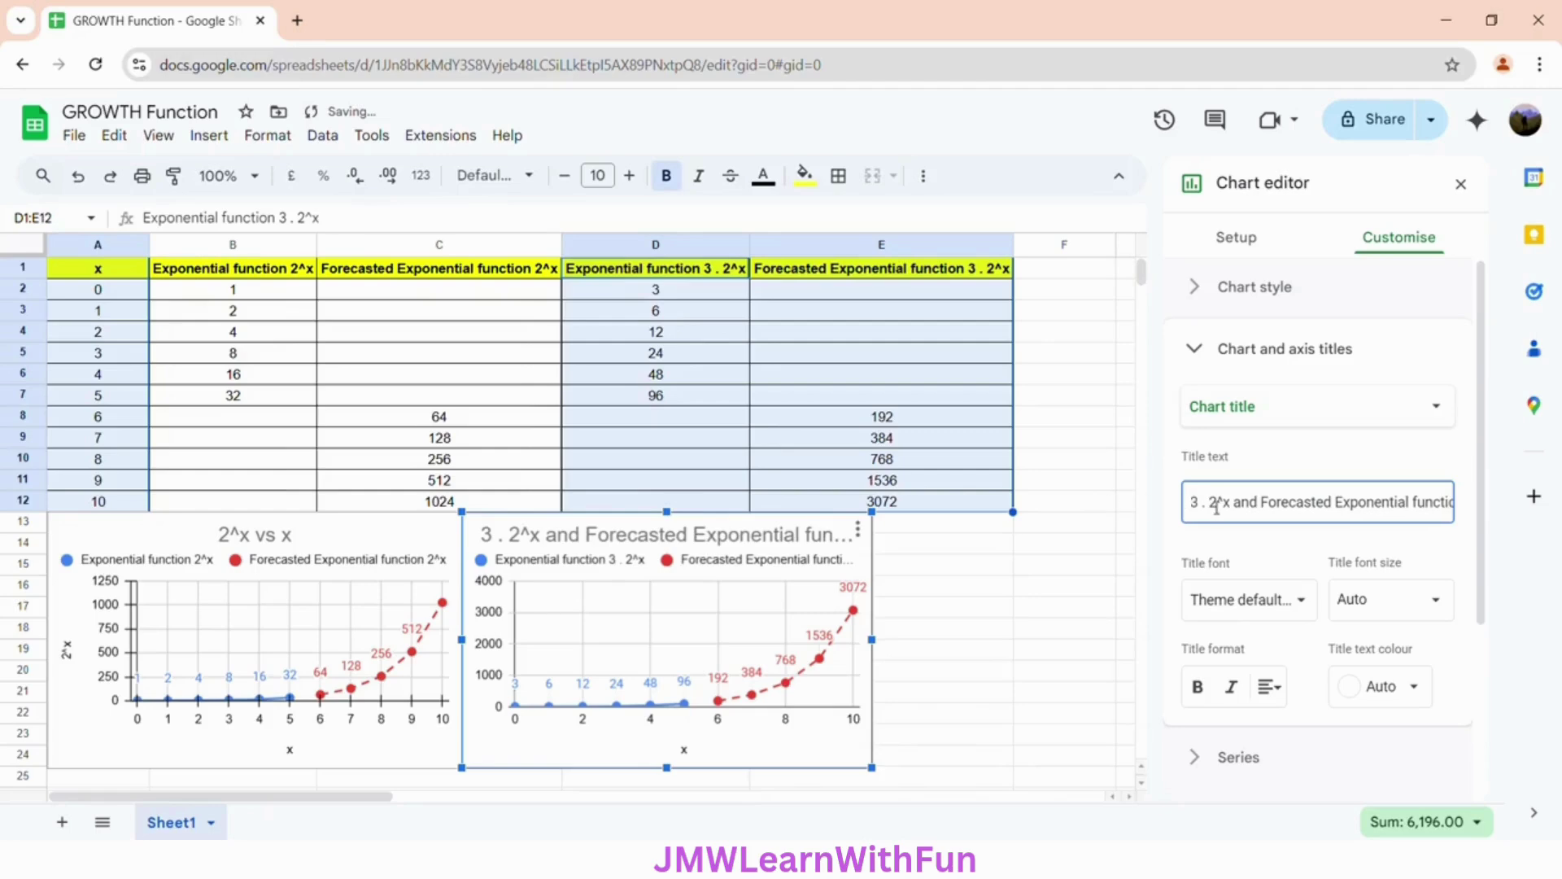
left_click_drag(1235, 502, 1440, 504)
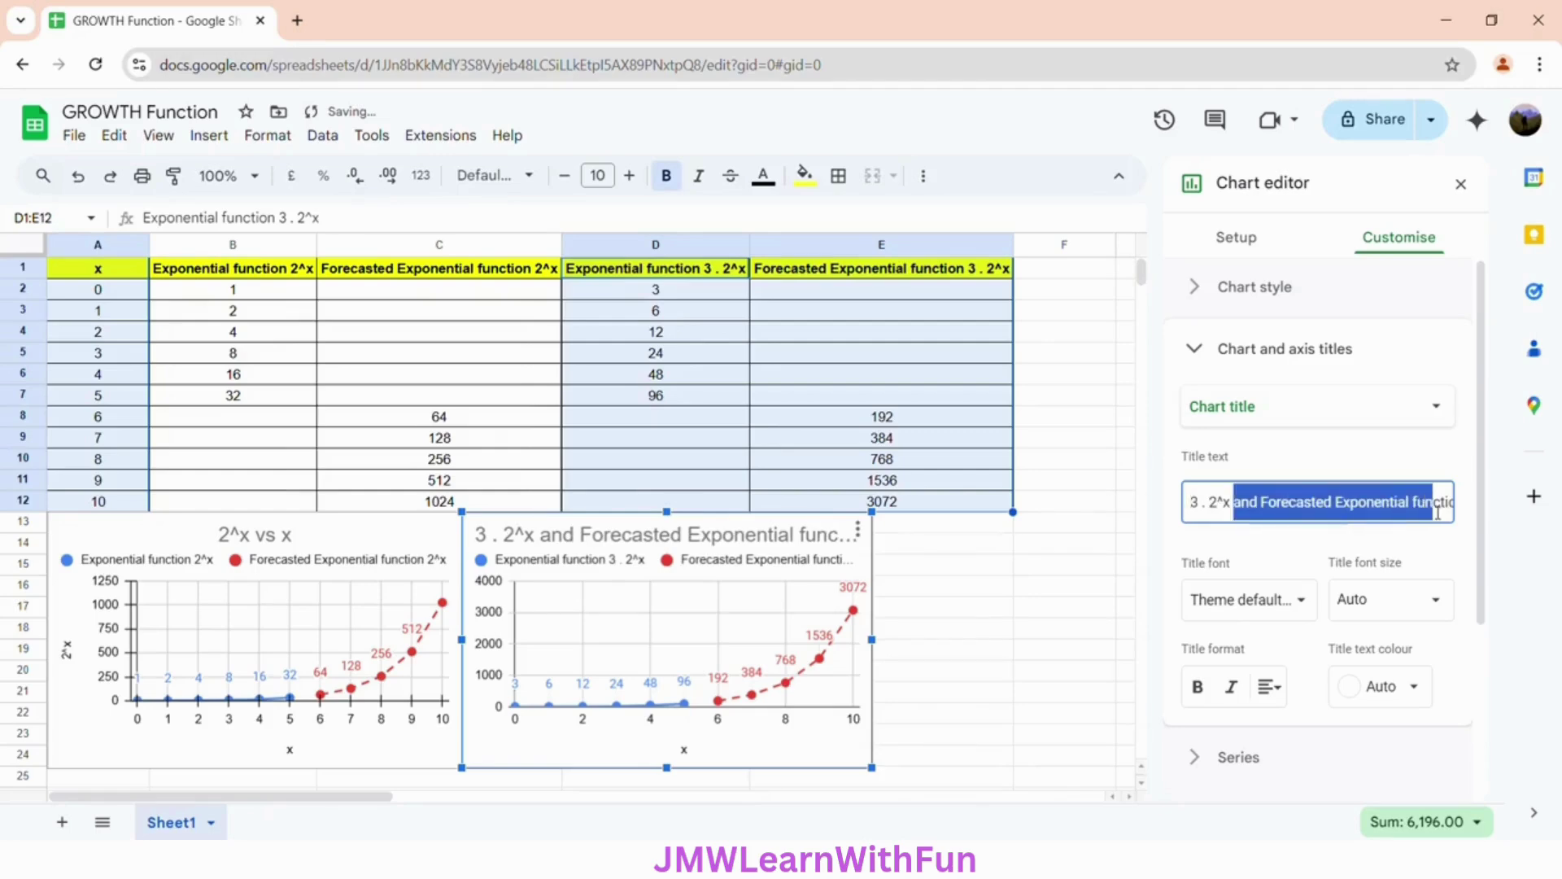
key("BackSpace")
key("Delete")
key("Delete")
key("Delete")
key("Delete")
key("Delete")
key("Delete")
key("Delete")
key("Delete")
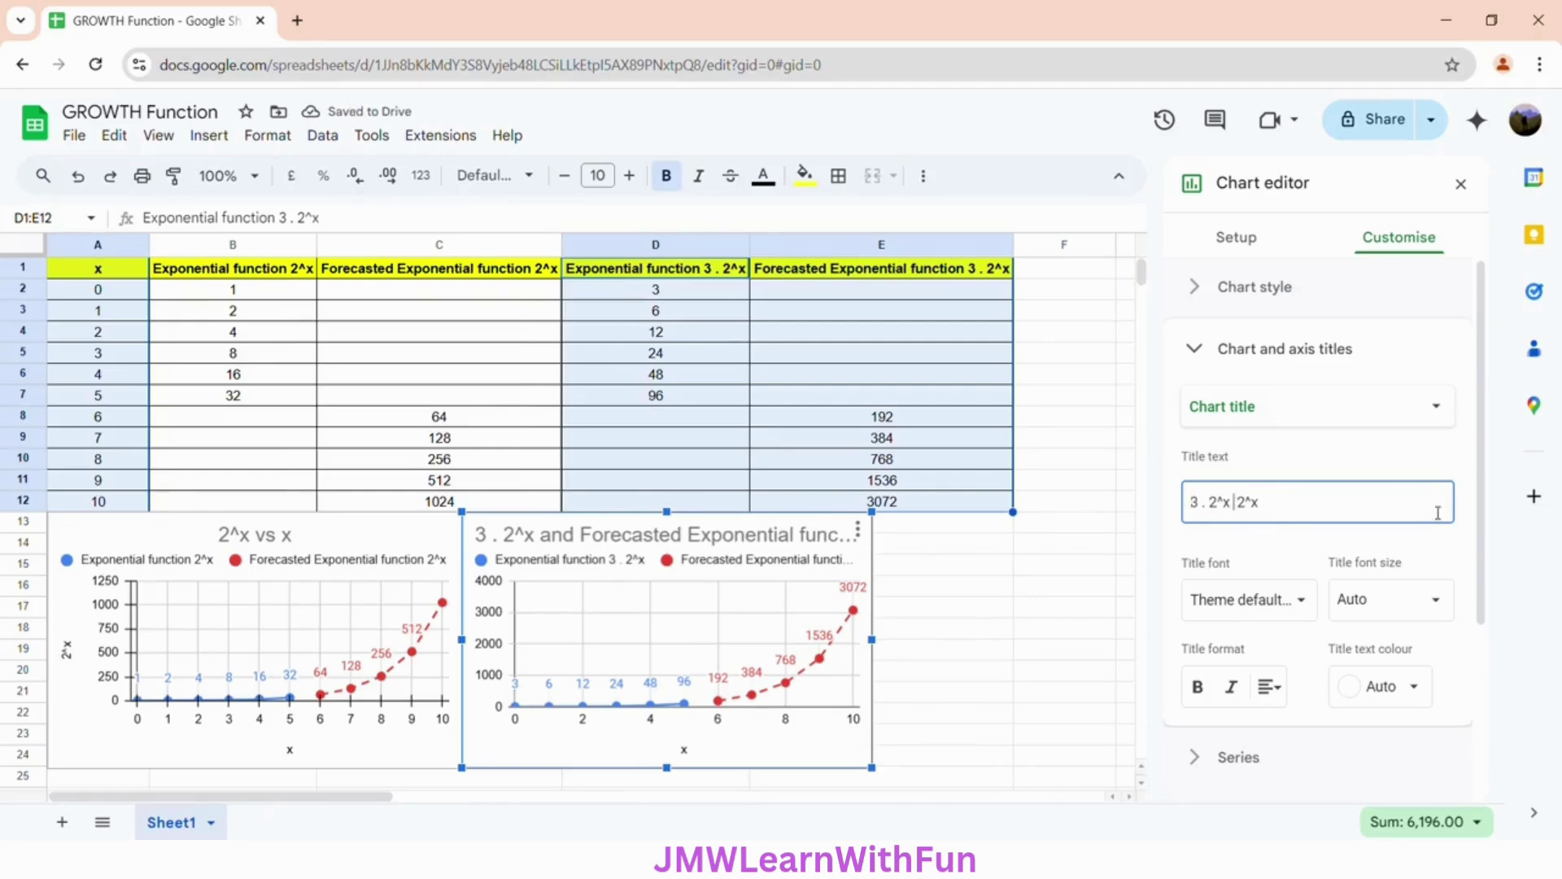
type("vs")
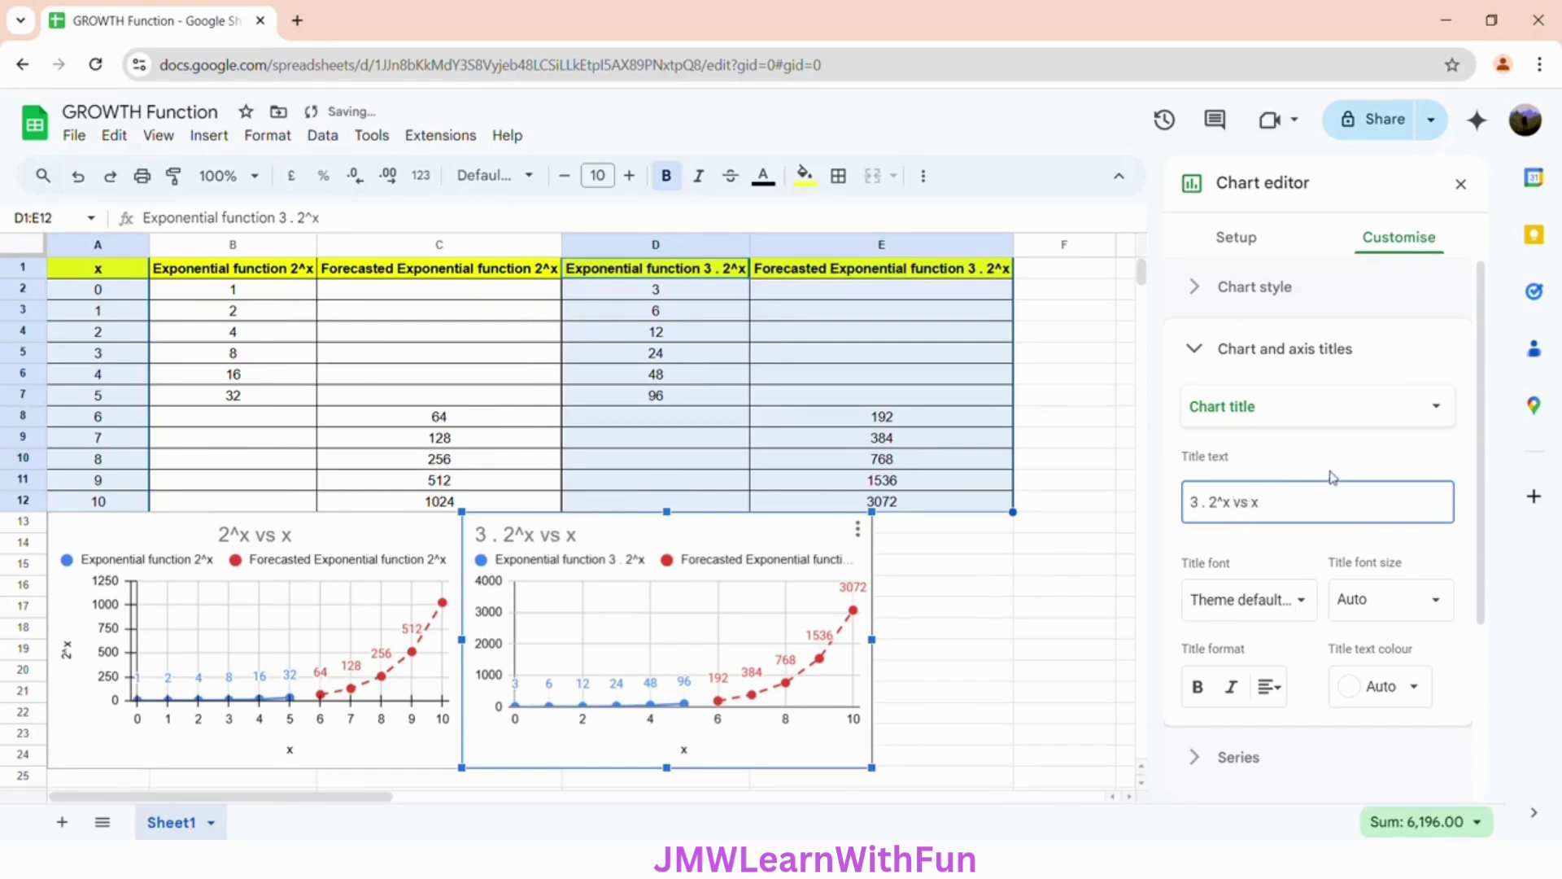
left_click(1271, 687)
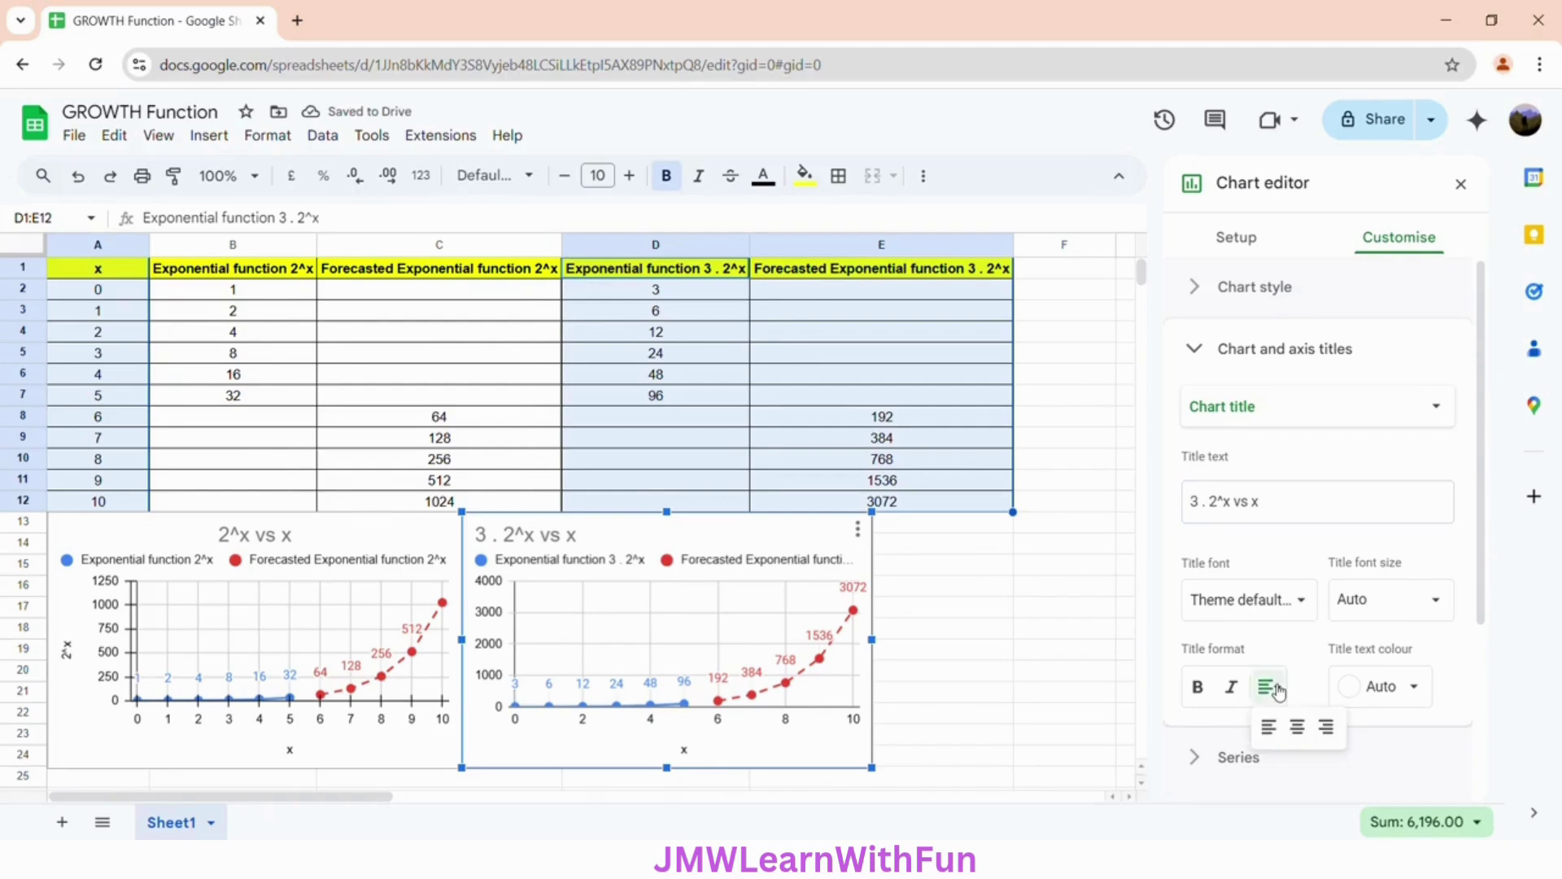
left_click(1298, 729)
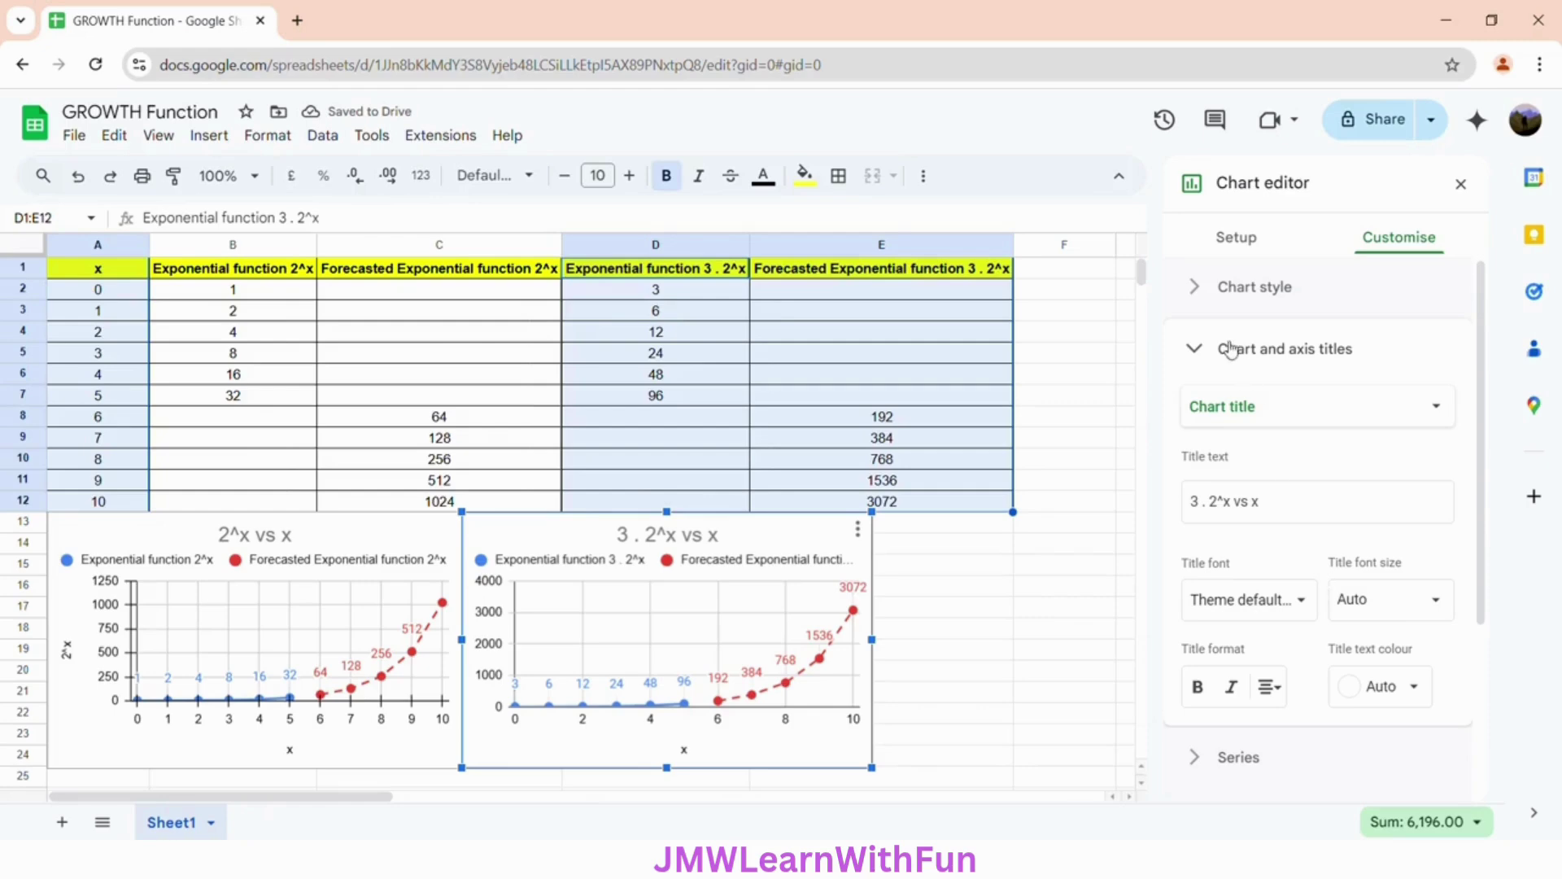
Set the vertical axis title of the 3 . 2^x vs x chart to "3 . 2^x".
left_click(1251, 414)
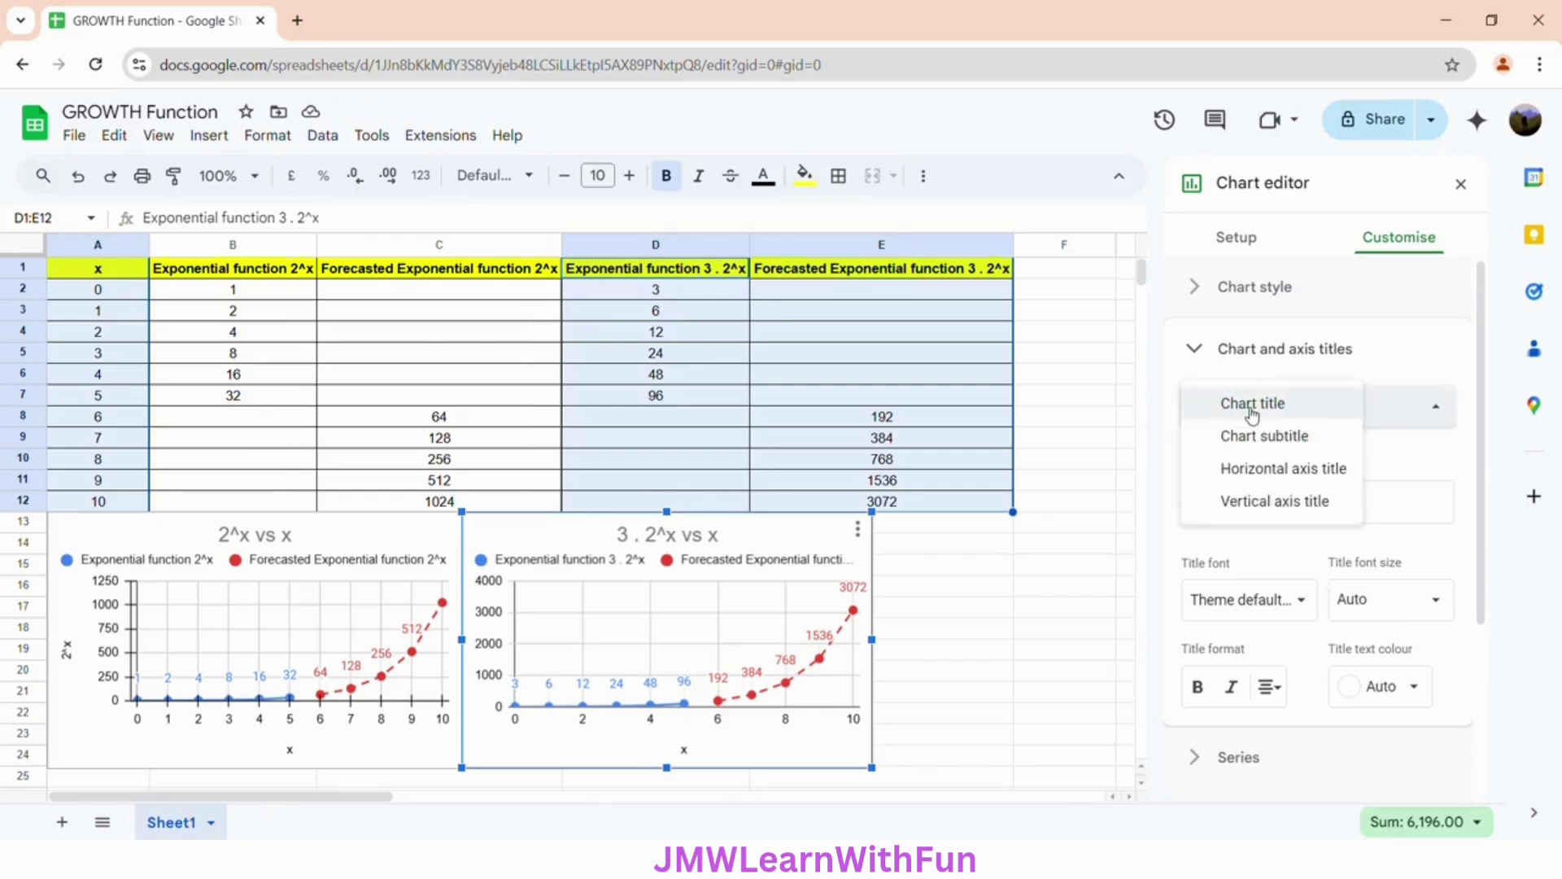
left_click(1249, 511)
left_click(1249, 496)
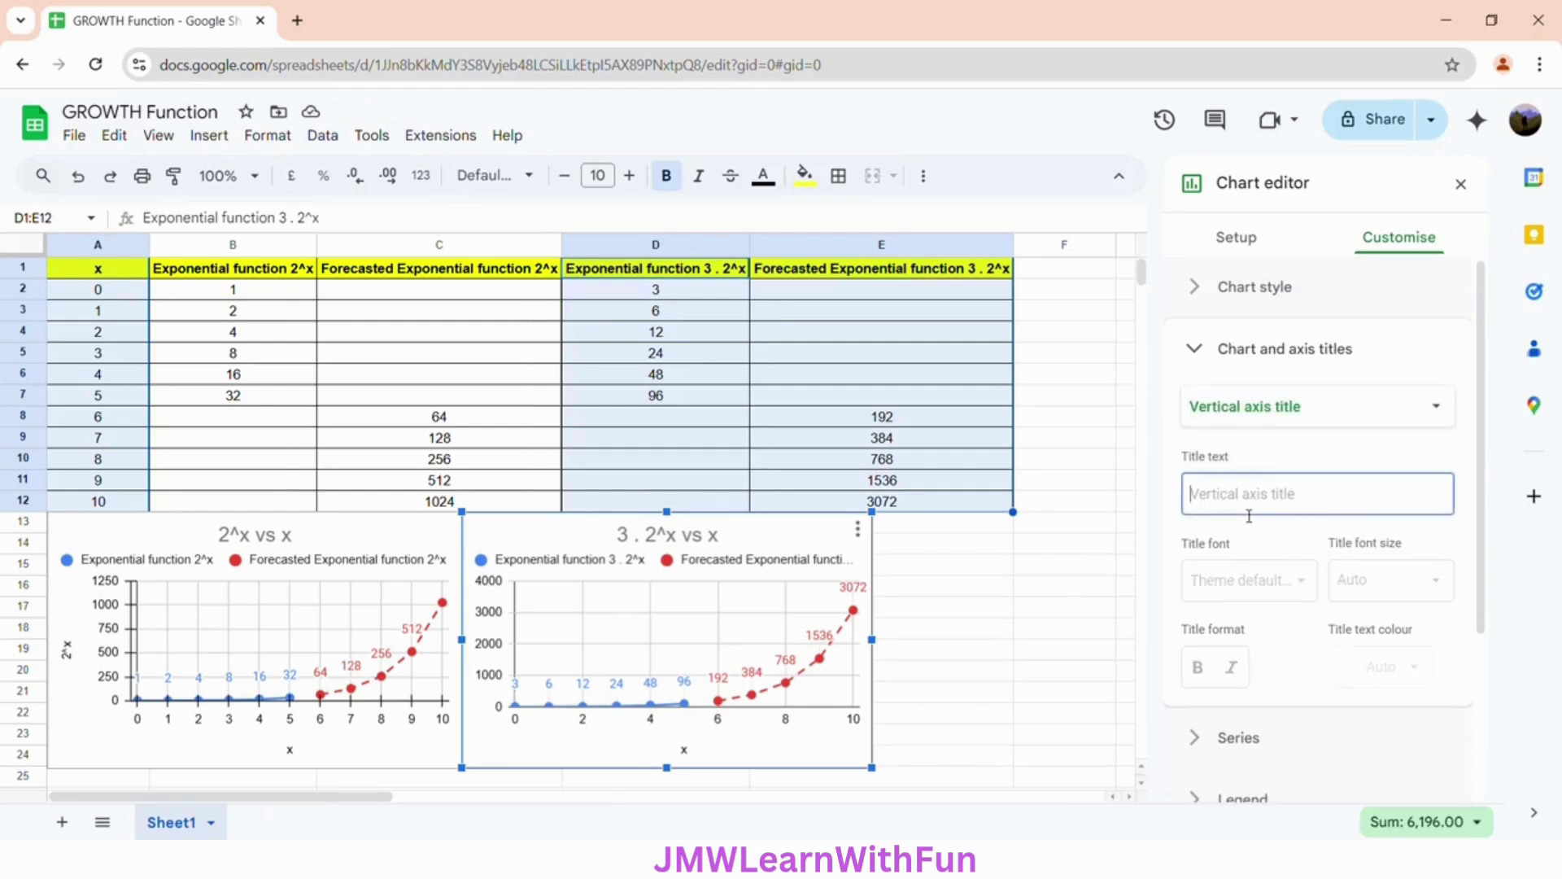
type("3 . 2^x")
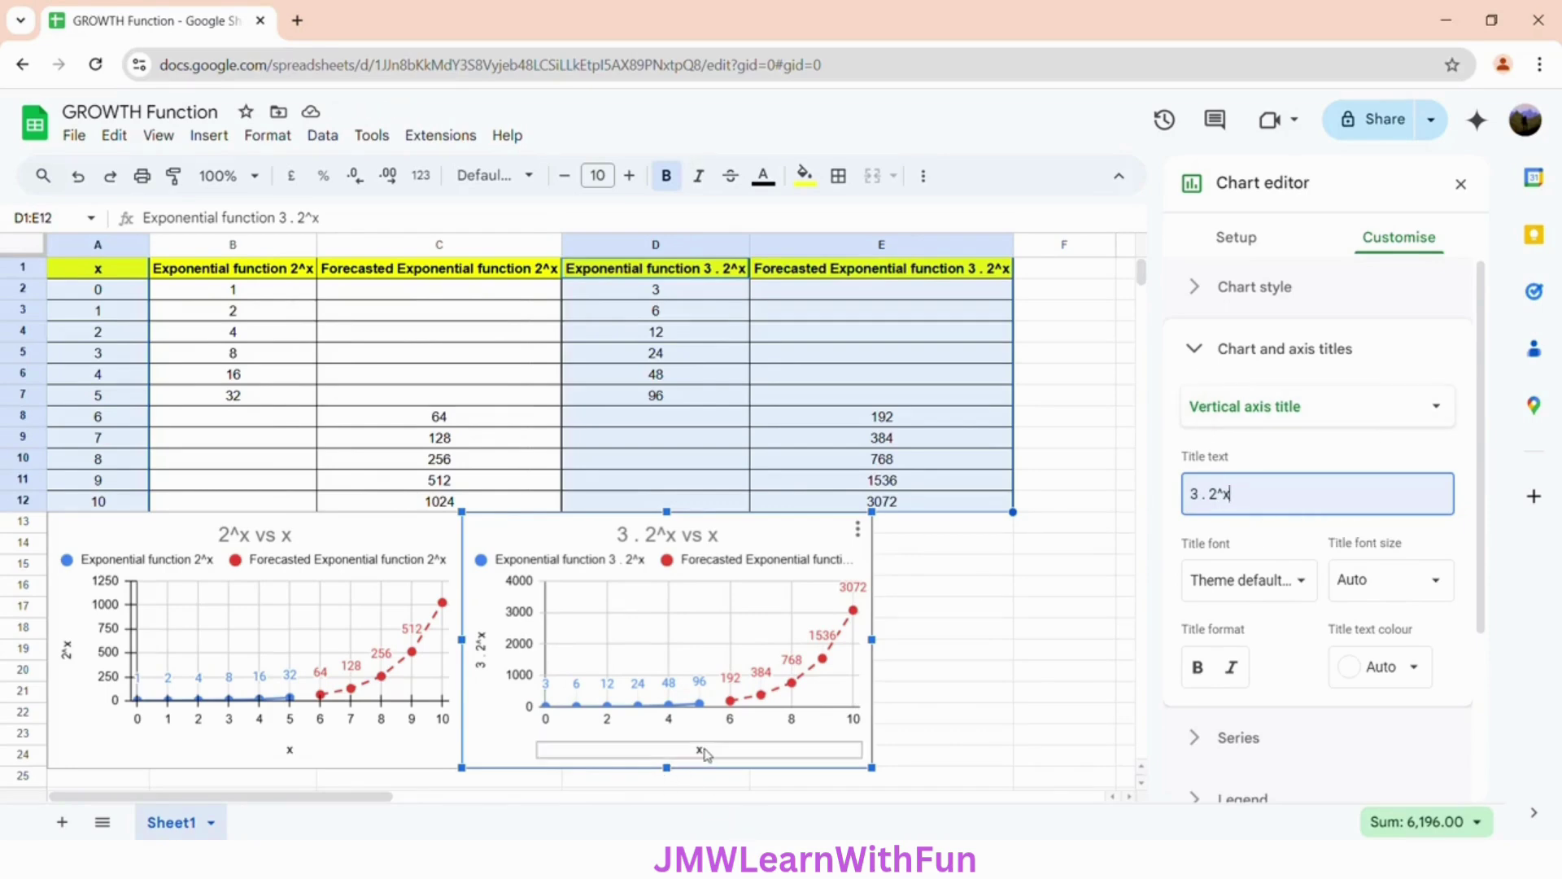
left_click(1195, 348)
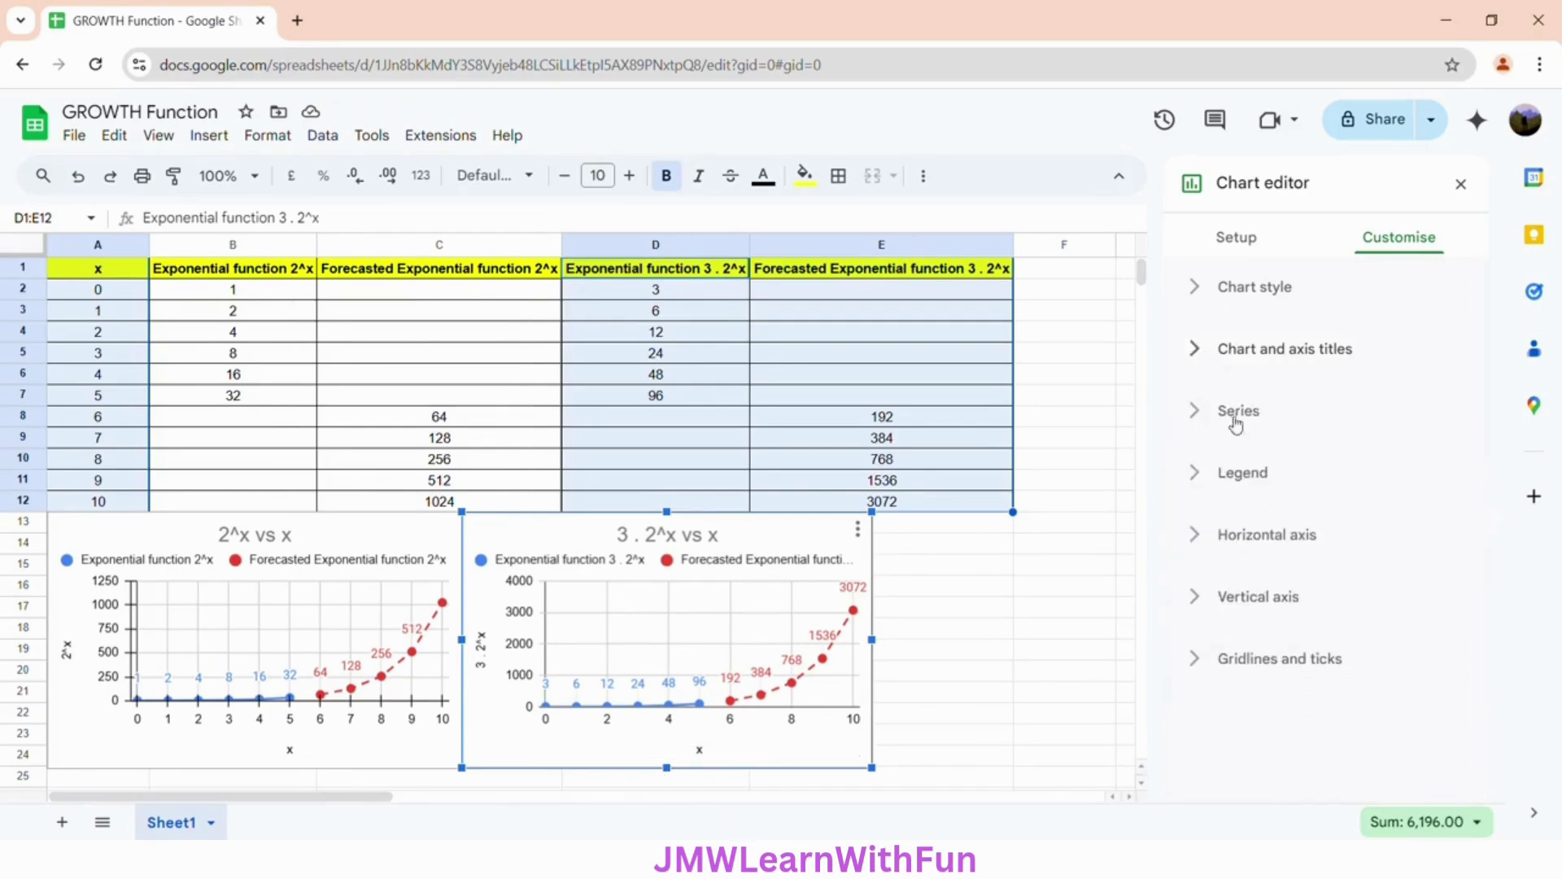
Set the horizontal axis major step to 1 and turn on its major ticks in the 3 . 2^x vs x chart.
left_click(1299, 669)
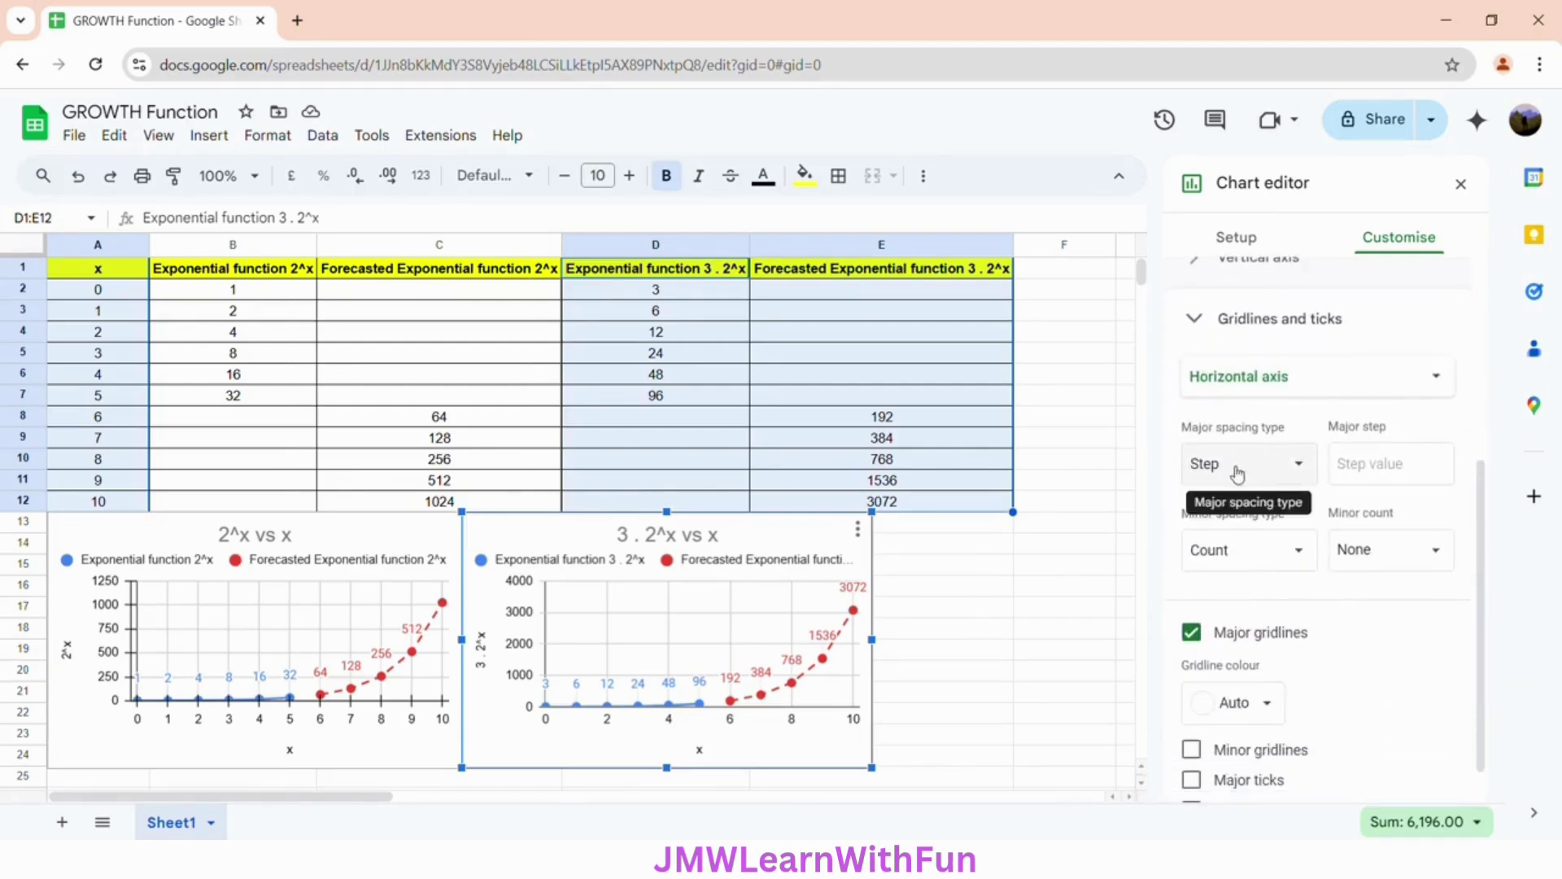
left_click(1379, 471)
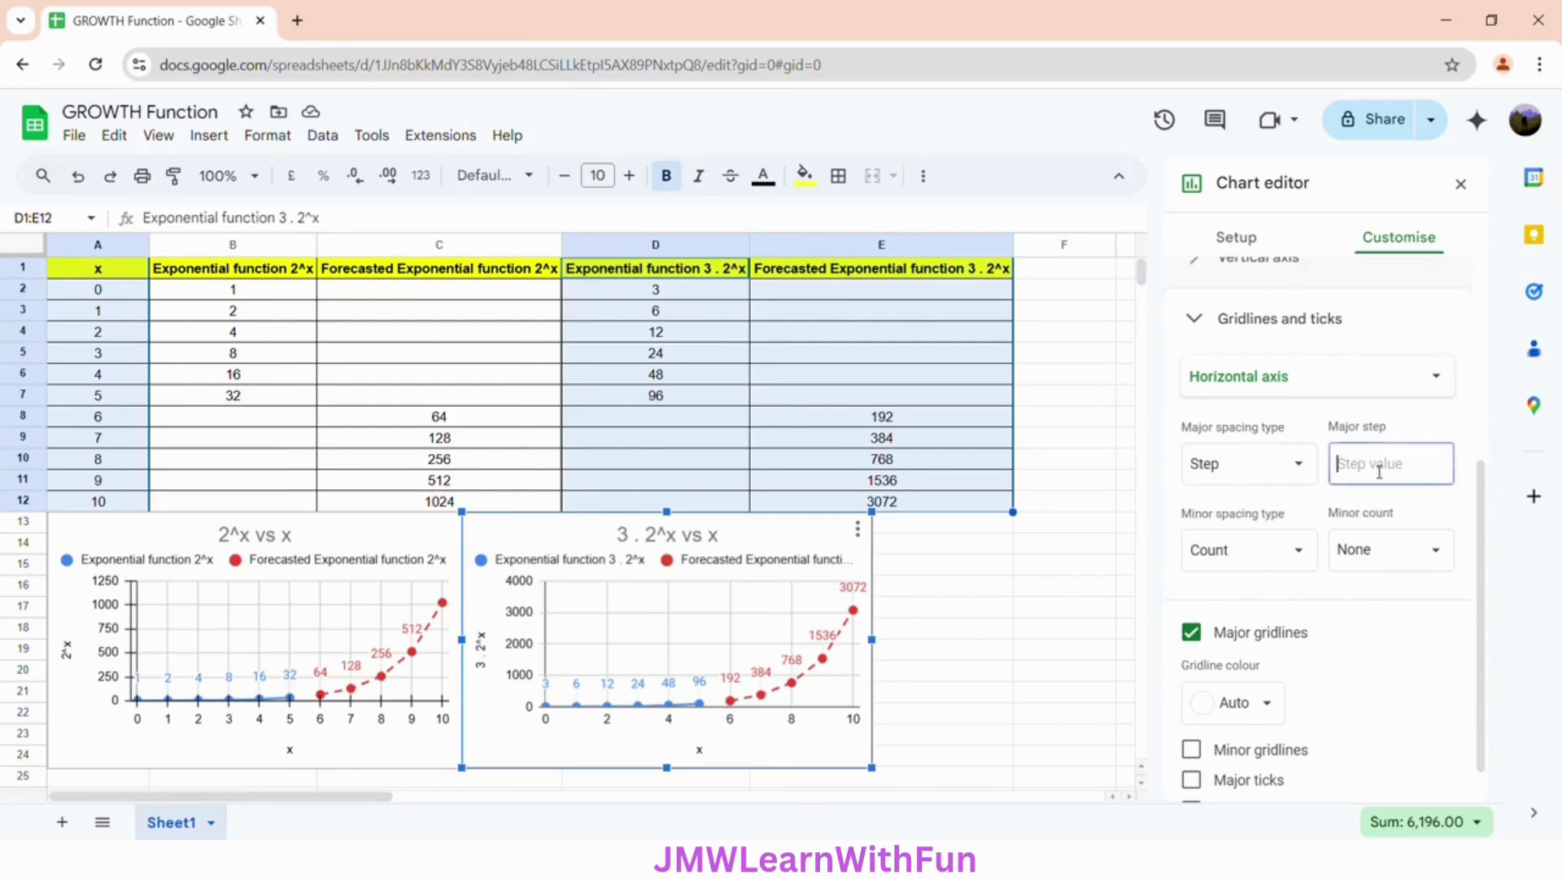
type("1")
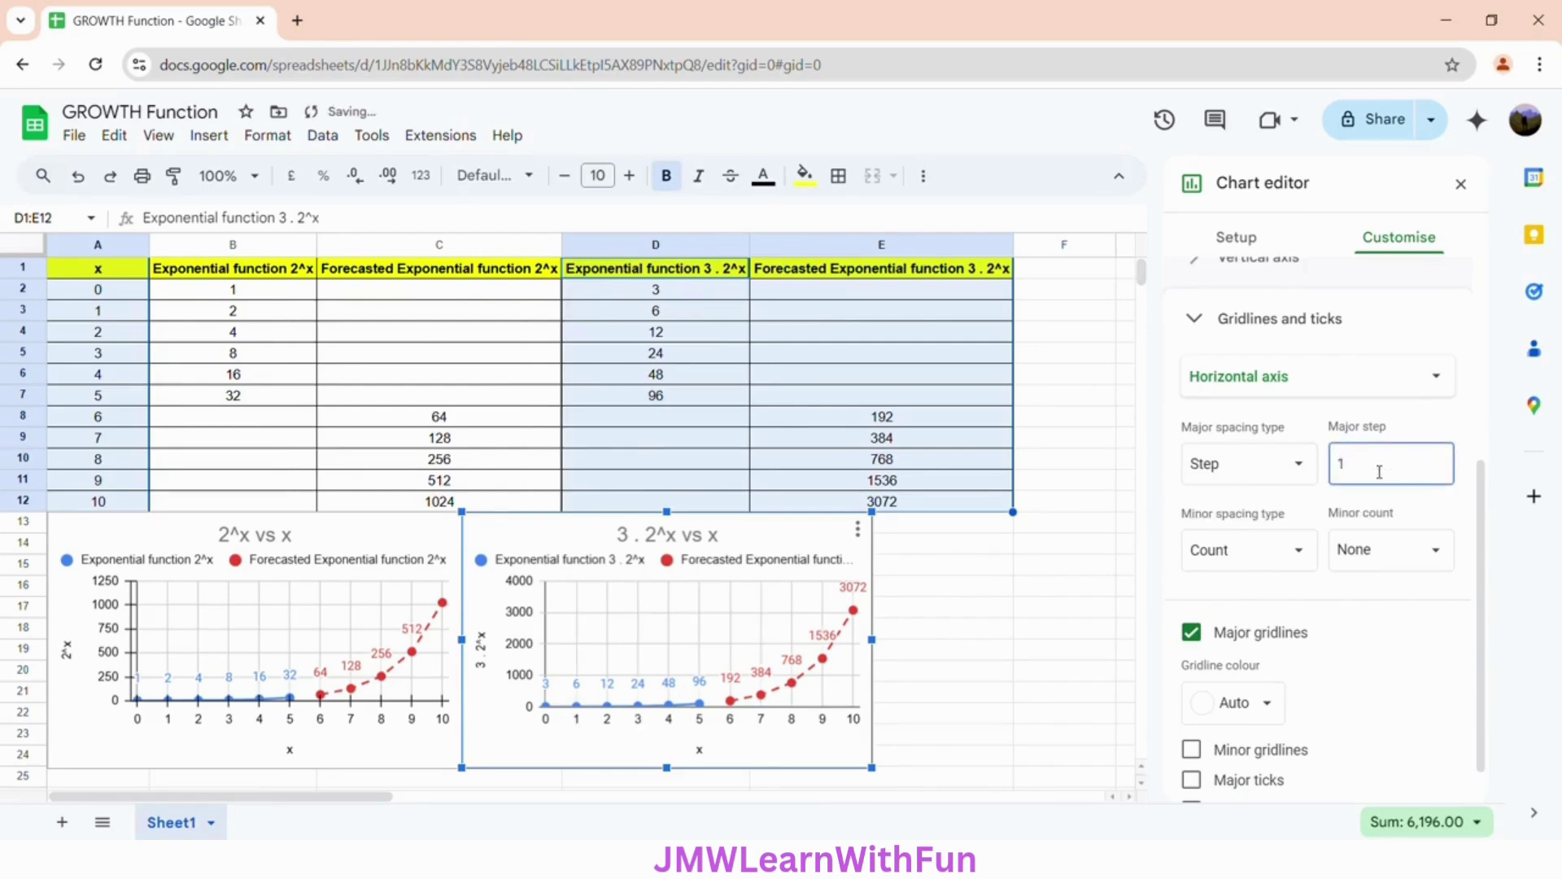
left_click(1343, 502)
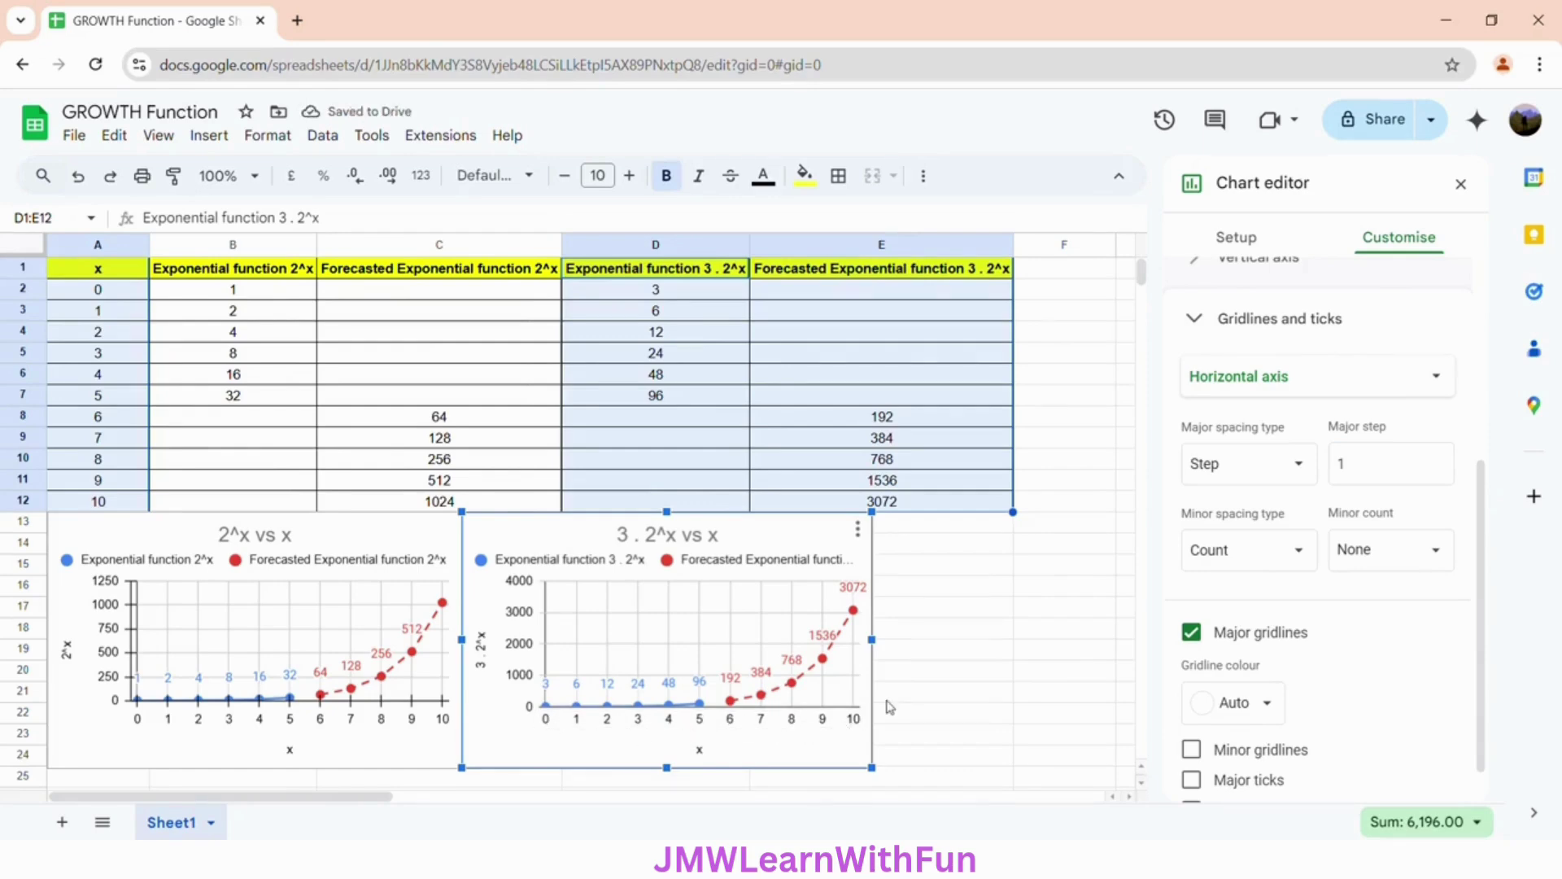
scroll(1323, 647, "down", 1)
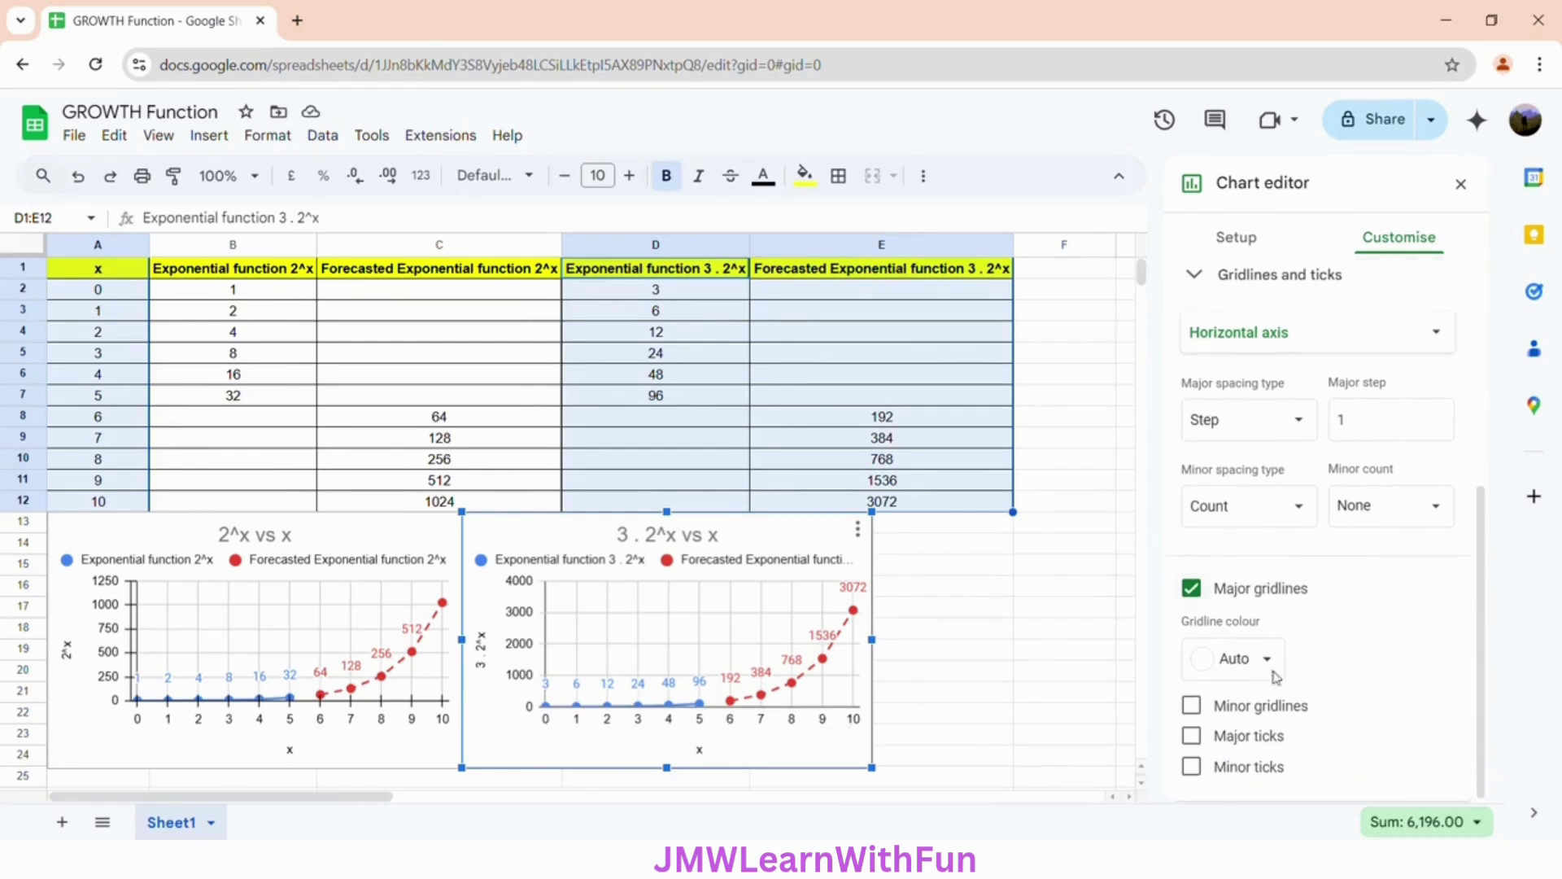
left_click(1225, 742)
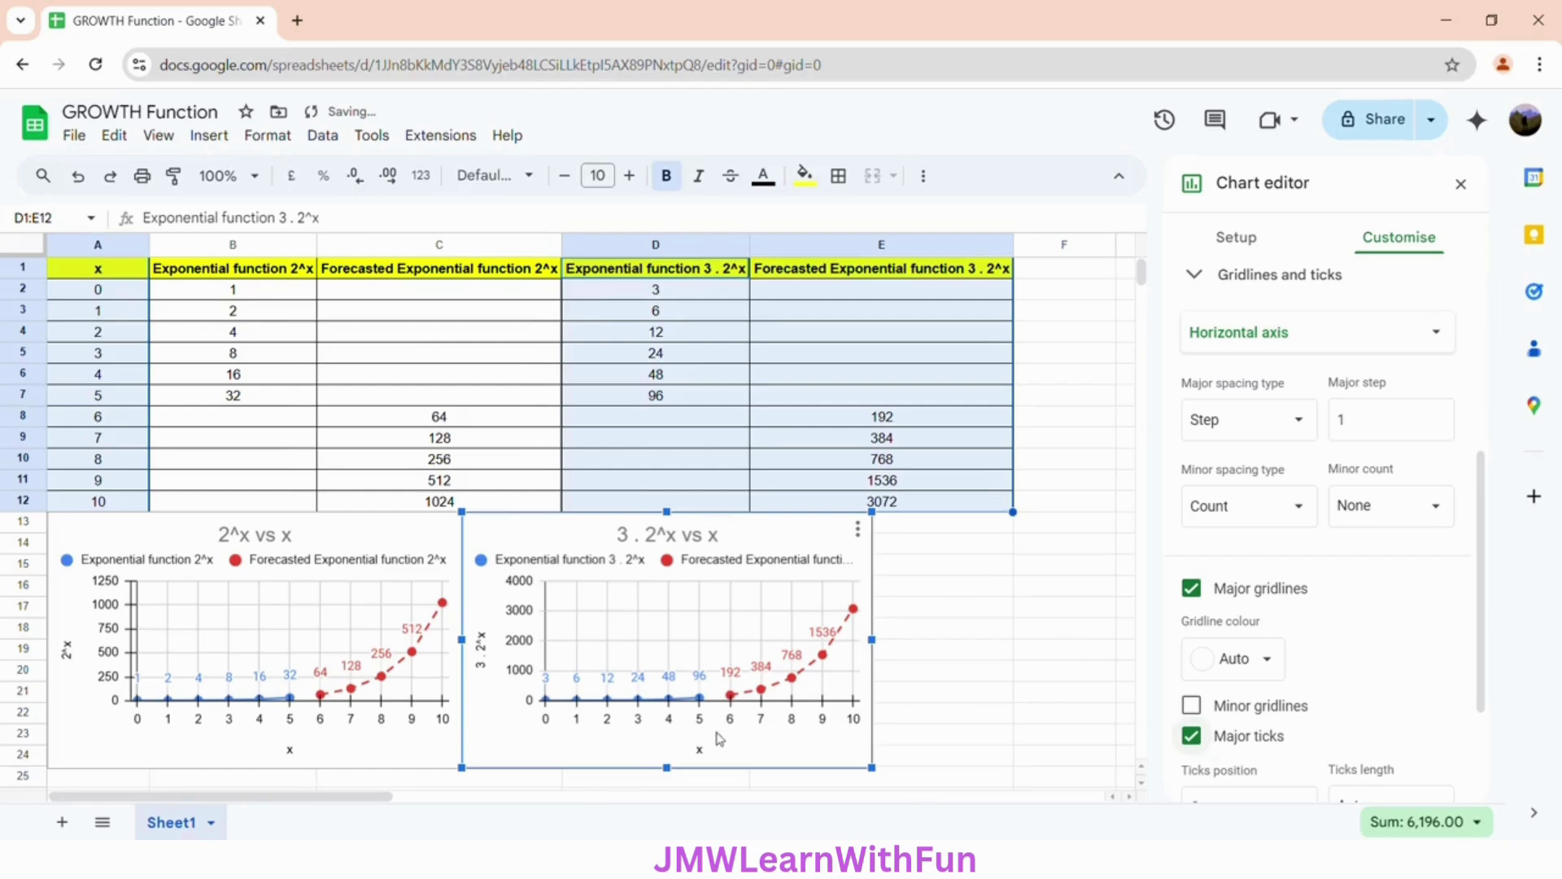
Turn on major ticks for the vertical axis of the 3 . 2^x vs x chart and close the chart editor.
left_click(1284, 352)
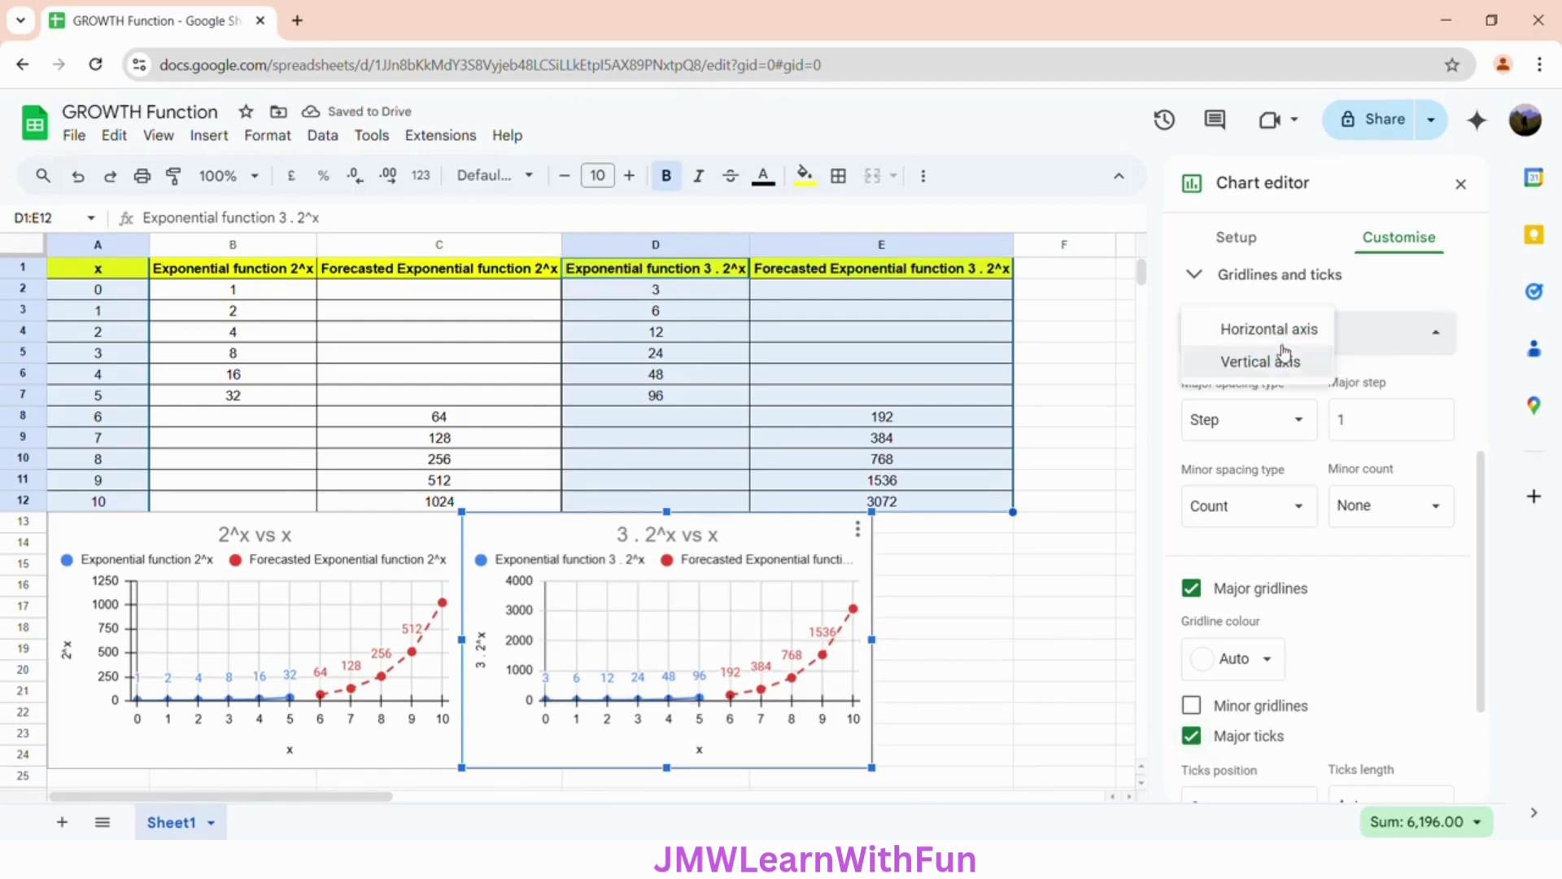
left_click(1243, 359)
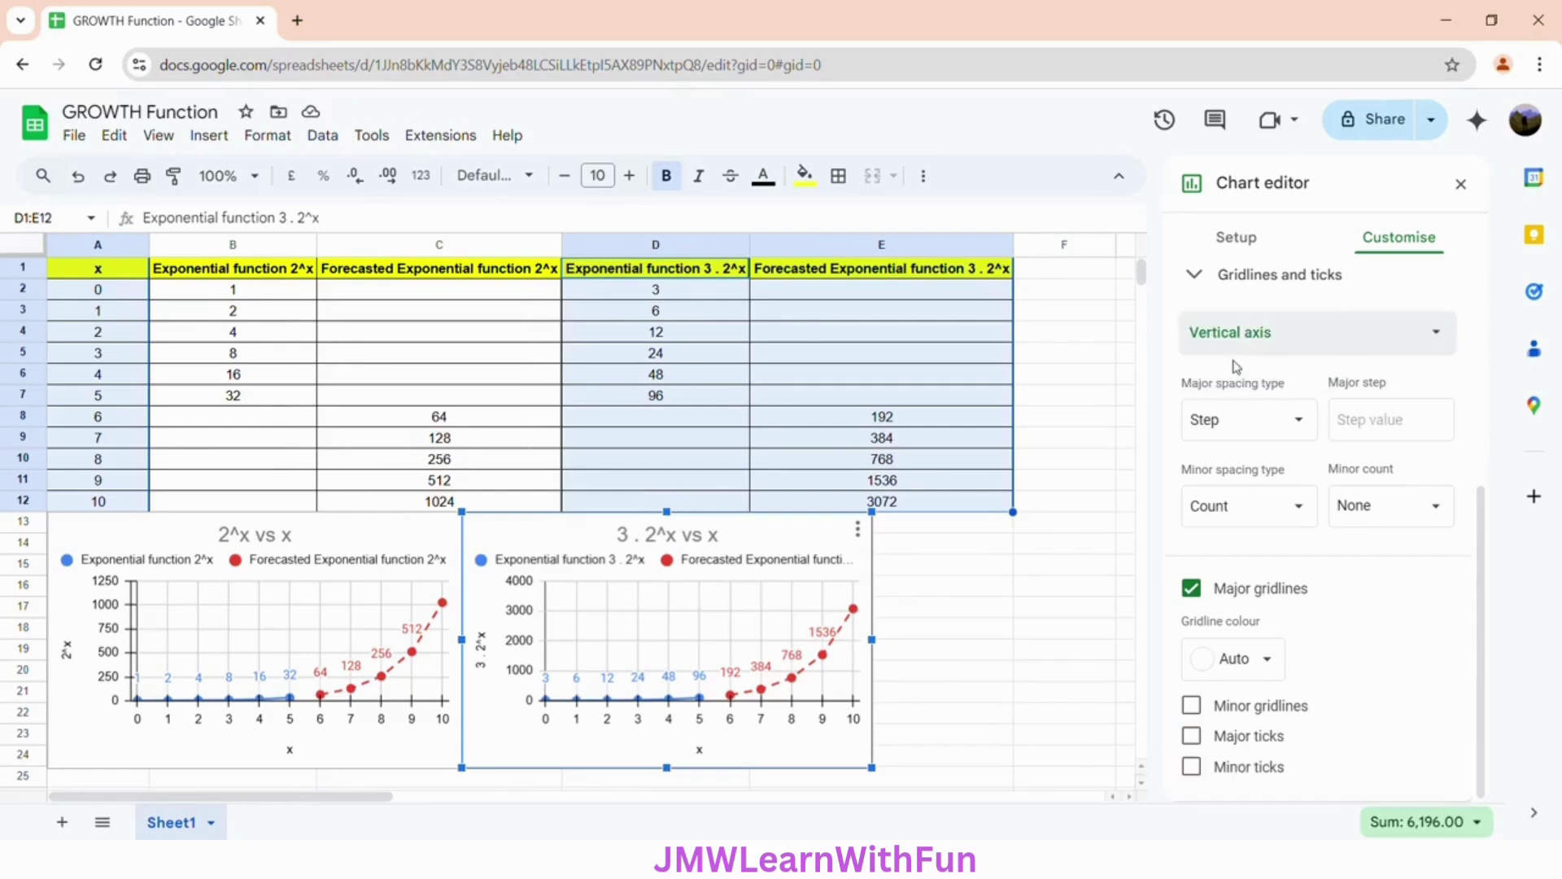
left_click(1239, 741)
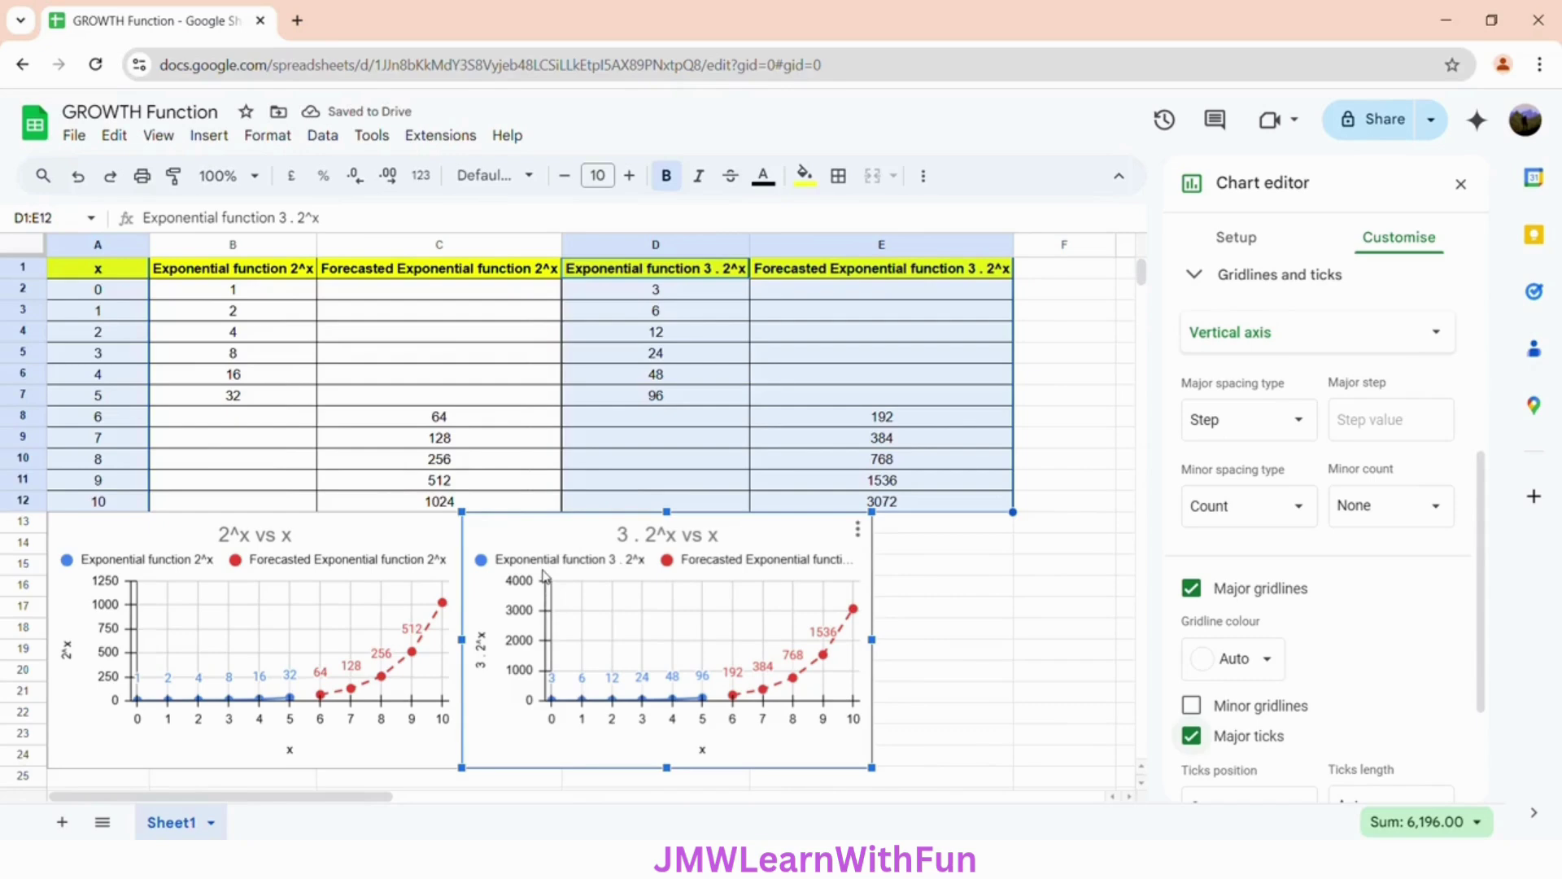
left_click(1196, 276)
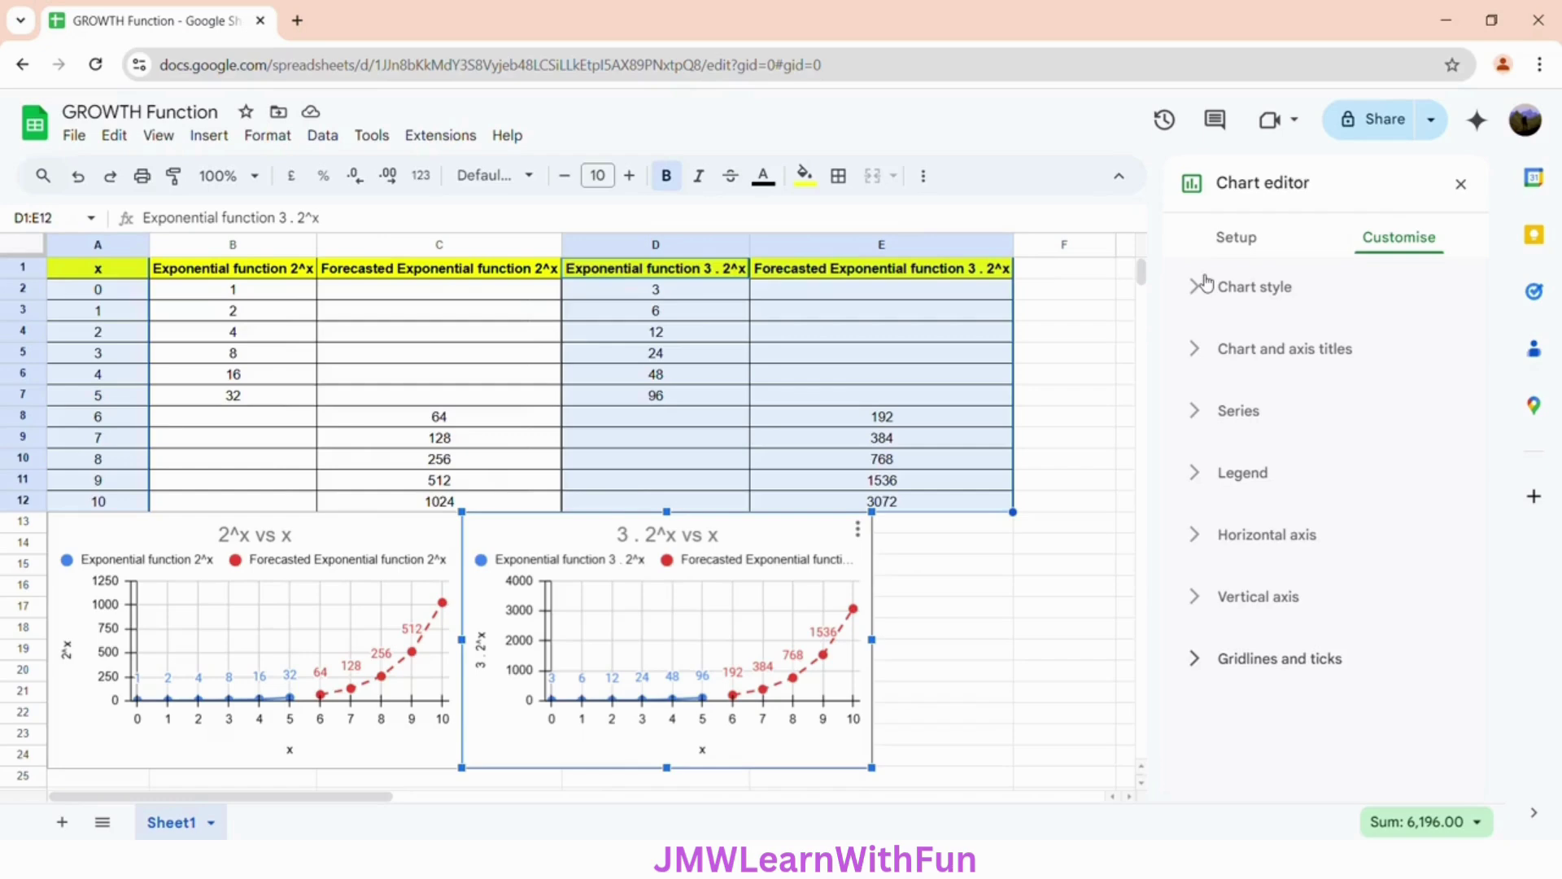
left_click(1463, 185)
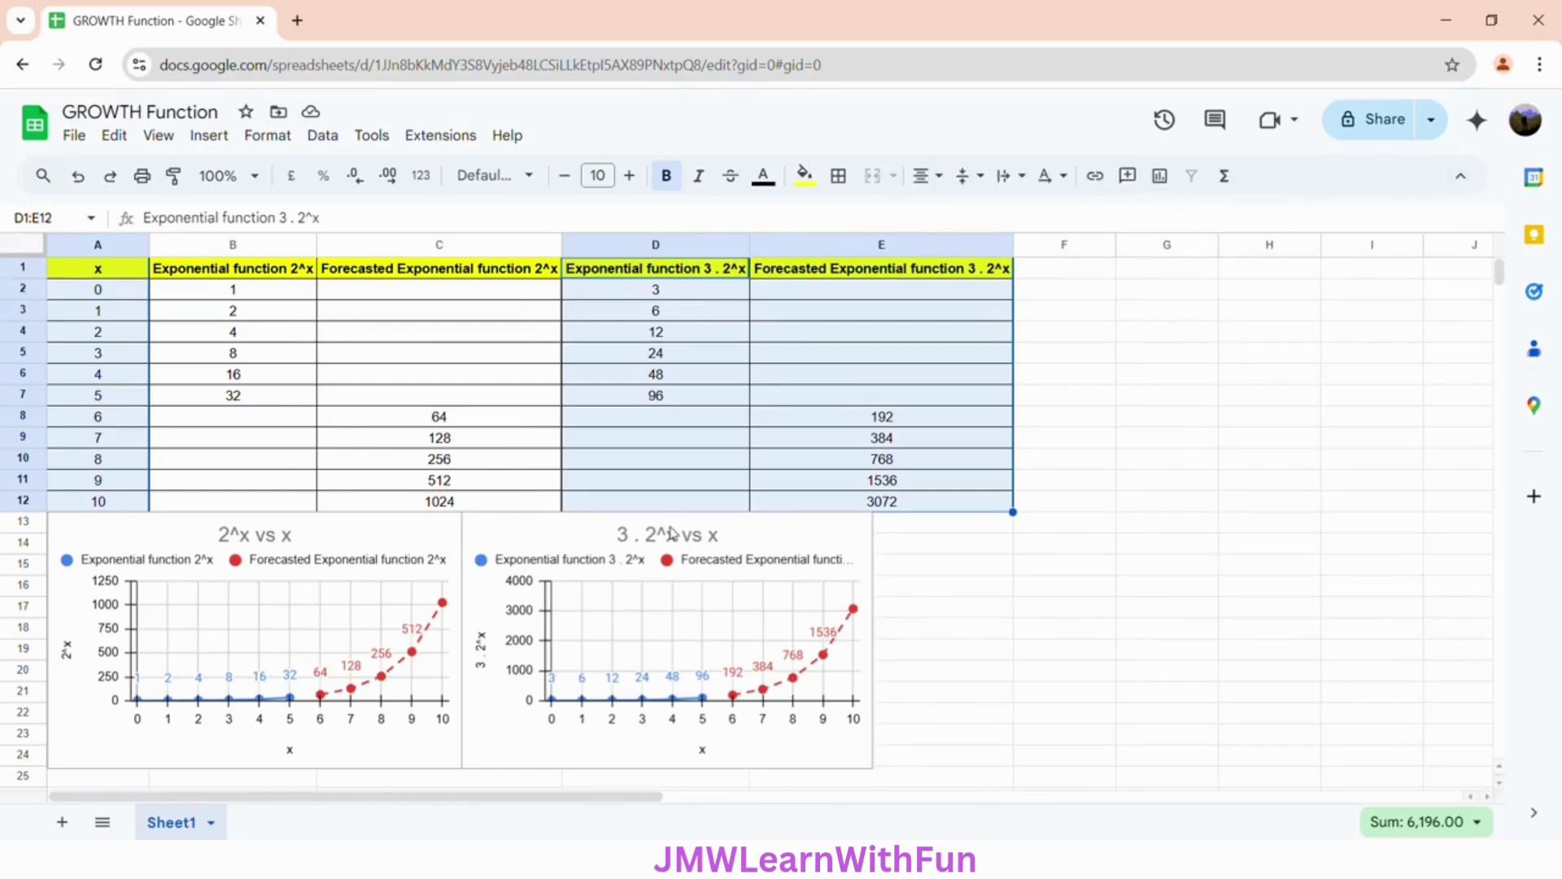
Move the 3 . 2^x vs x chart sideways so its left edge lines up with the start of column D.
left_click(490, 527)
left_click_drag(489, 527, 612, 535)
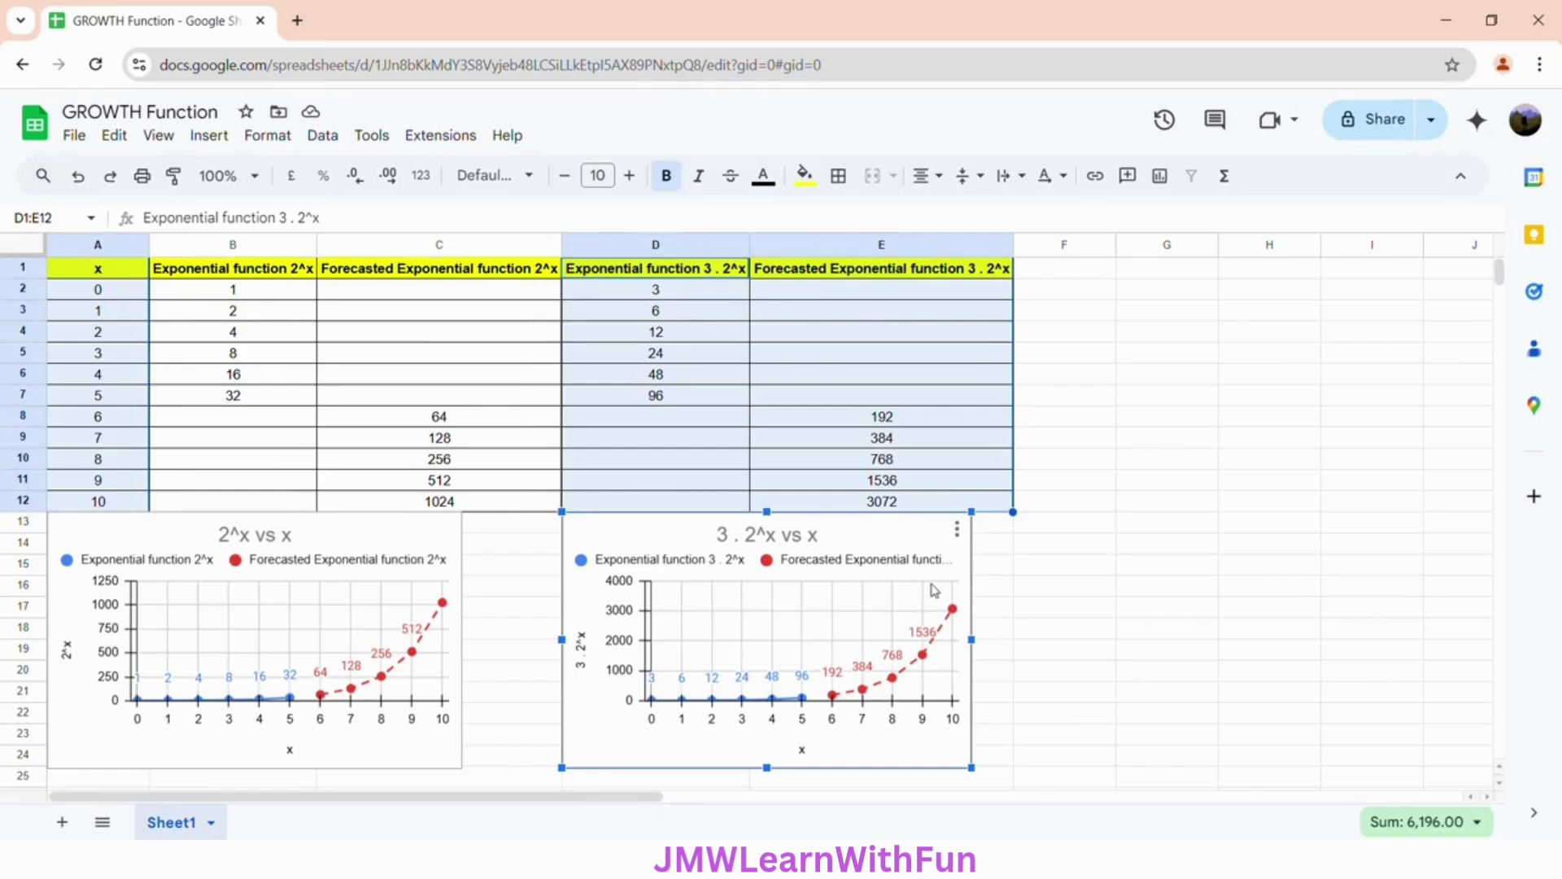
Review the GROWTH formulas in cells C8 and E8 behind the two forecasts.
left_click(443, 424)
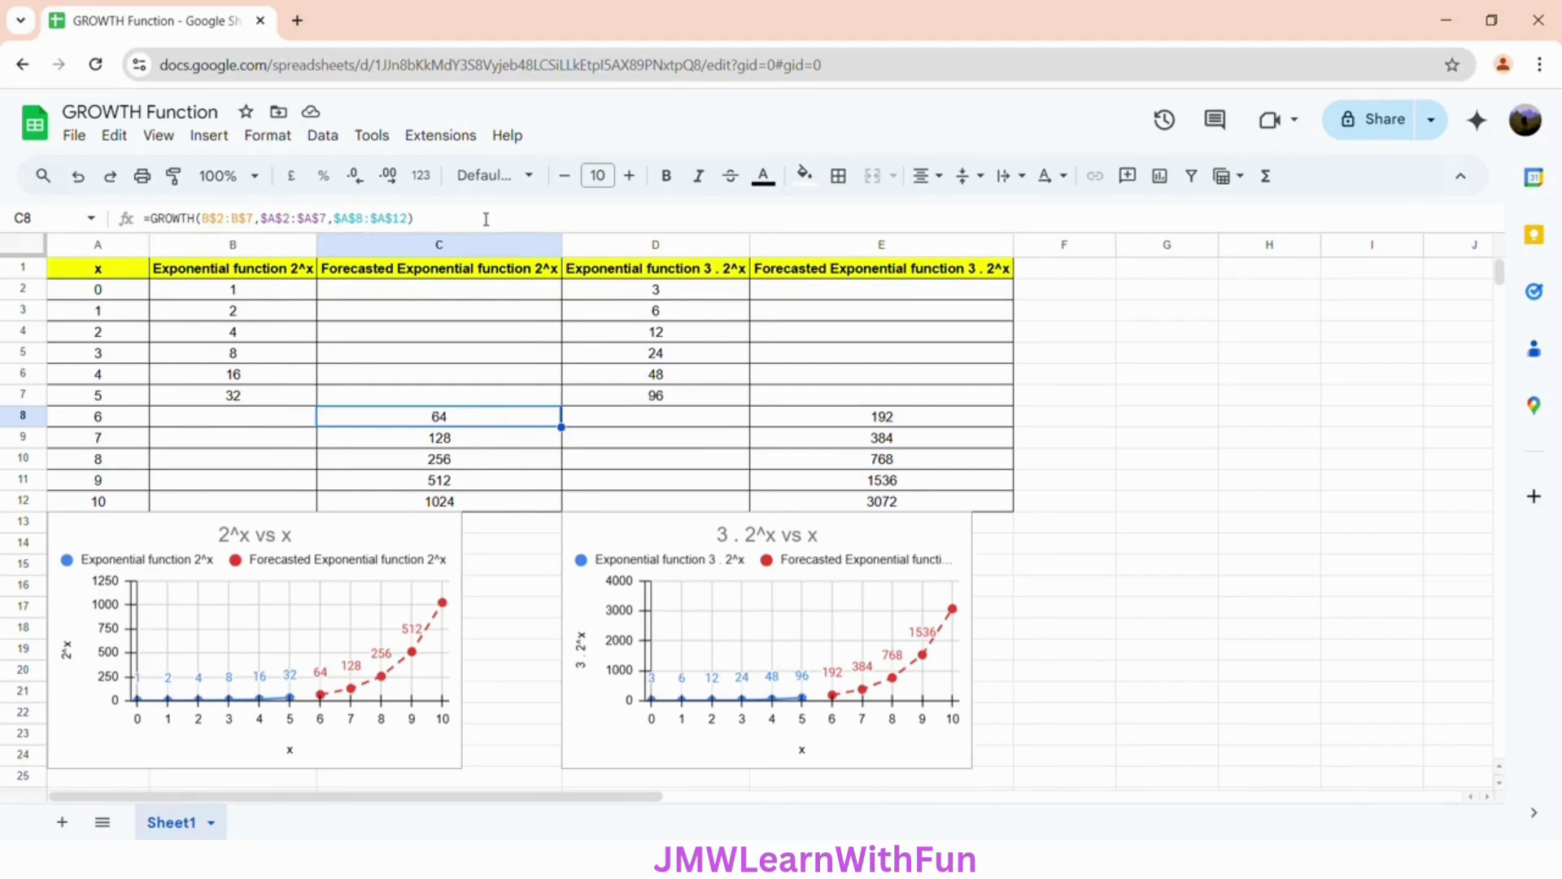
left_click(920, 421)
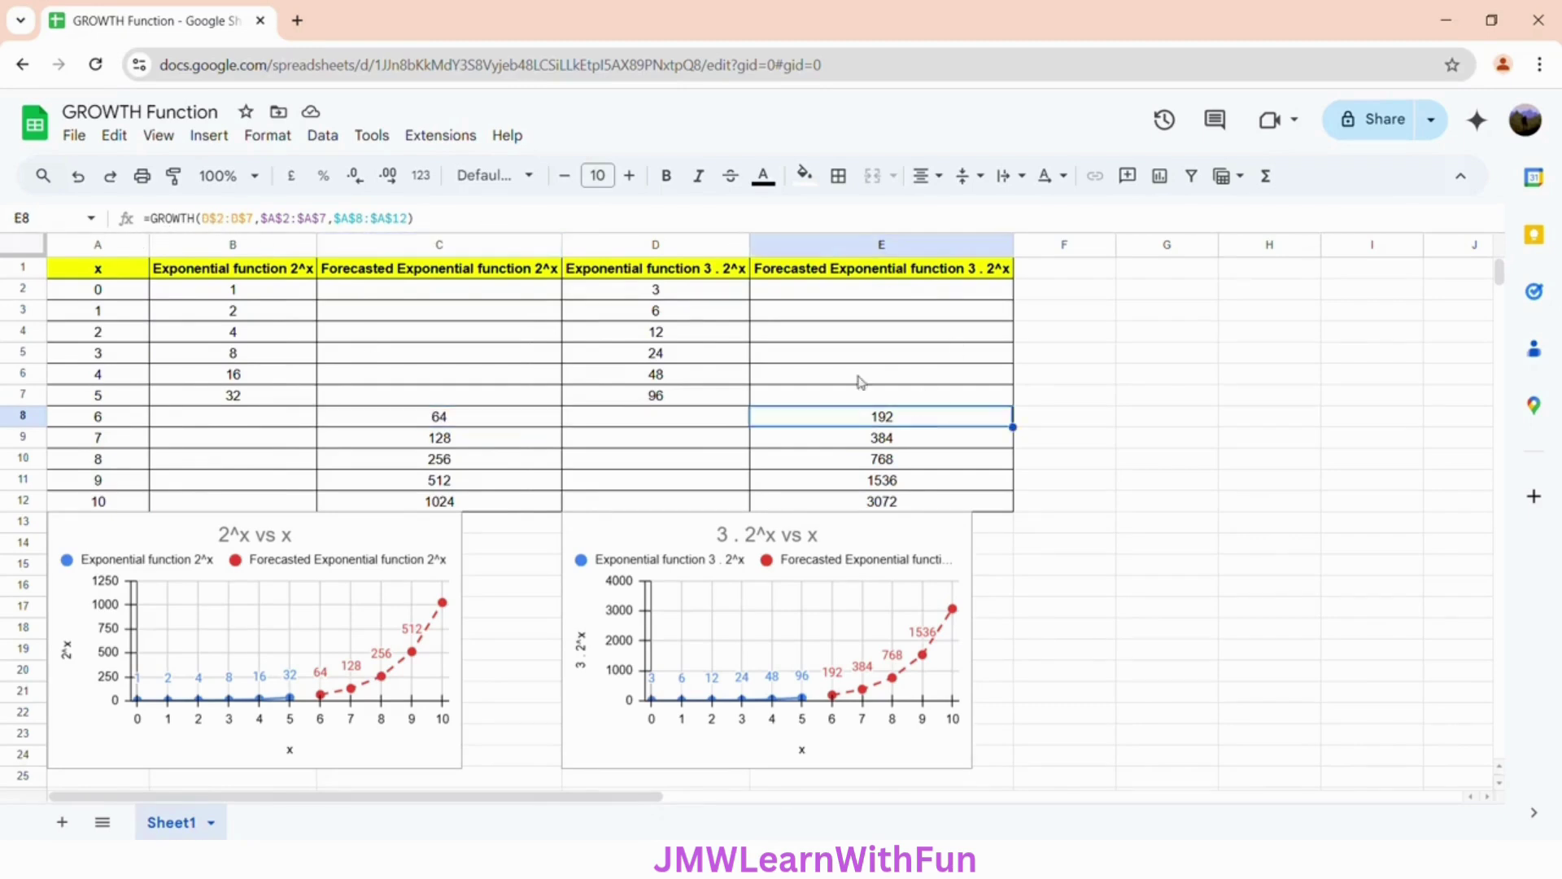